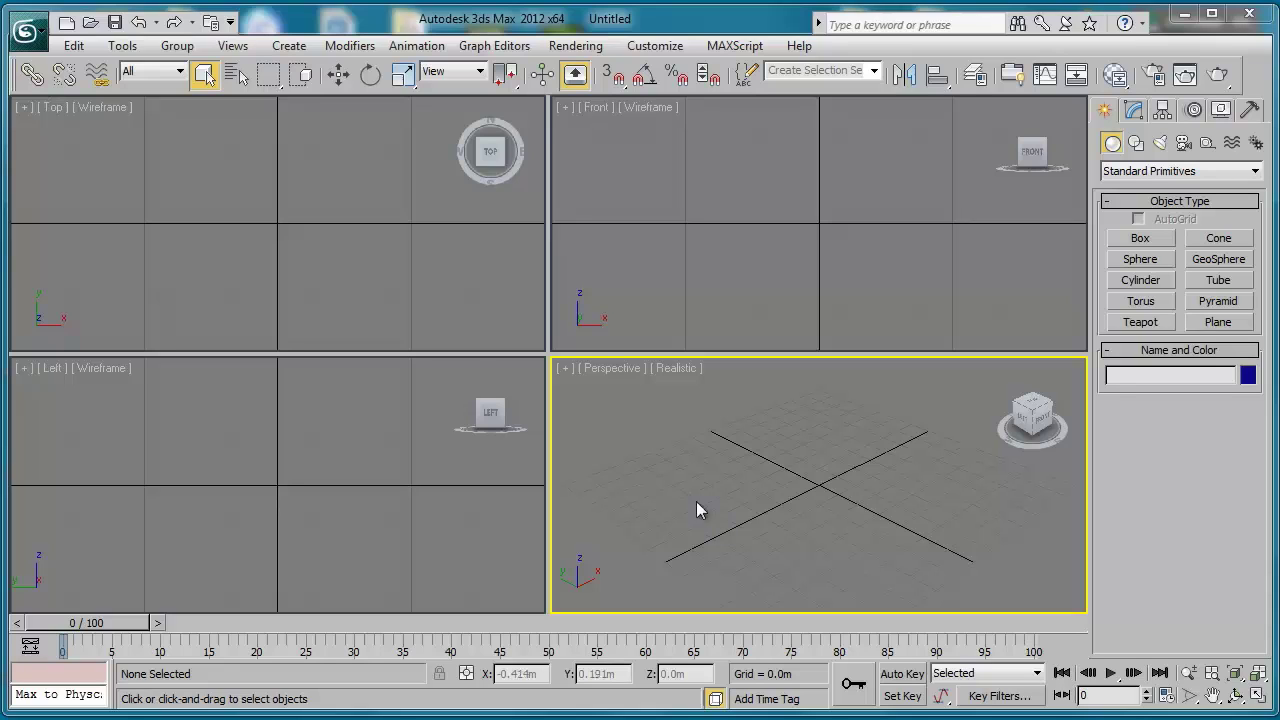
- Maximize the Top viewport and show the Splines category of shape creation tools
left_click(418, 305)
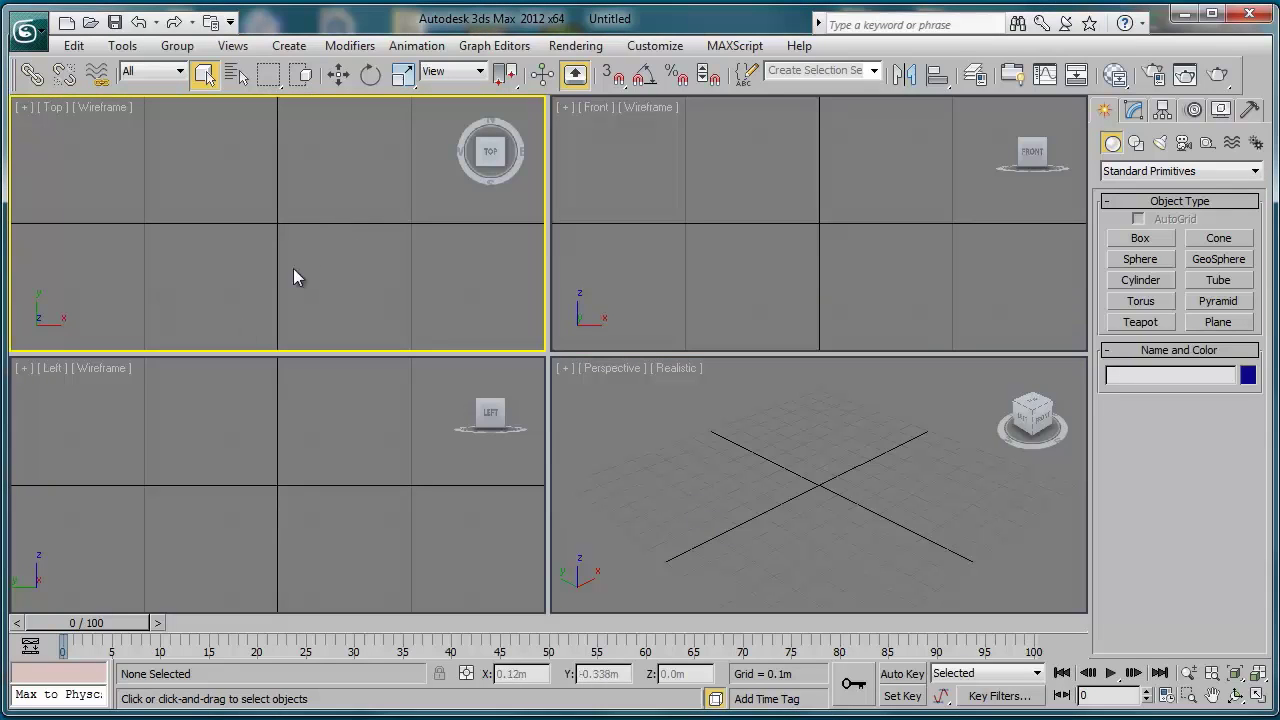
left_click(1259, 695)
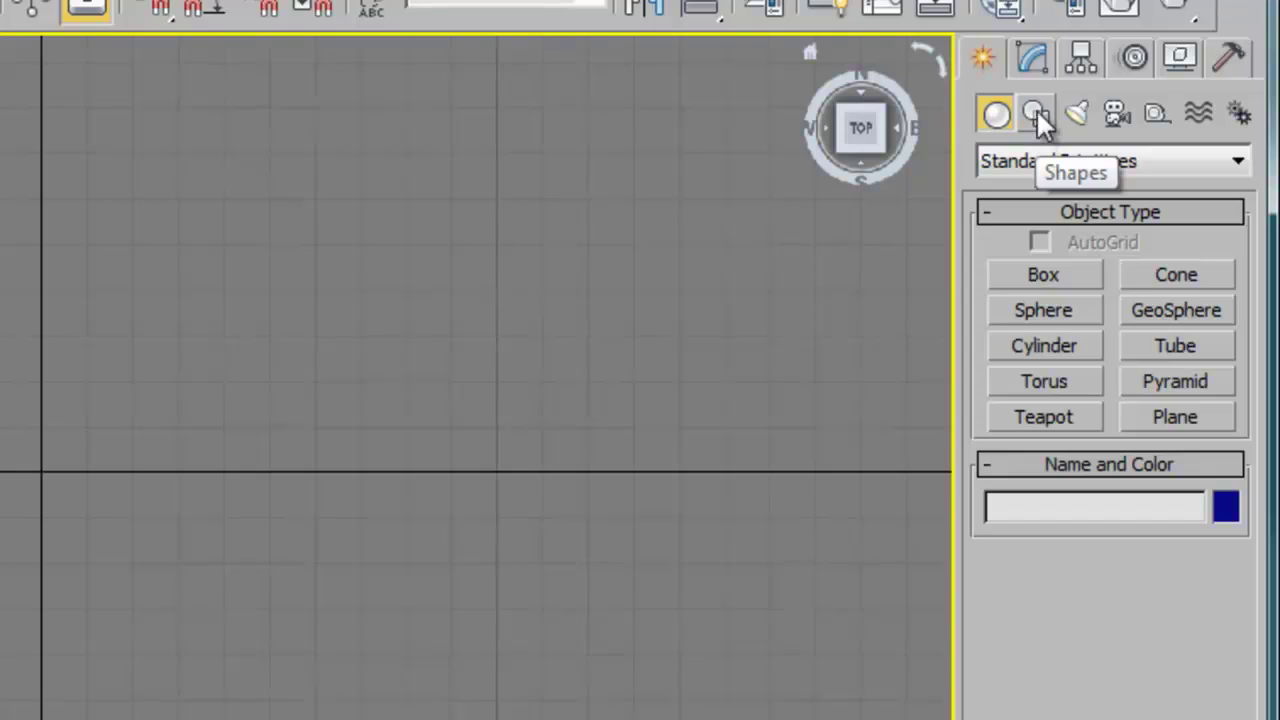
left_click(1036, 110)
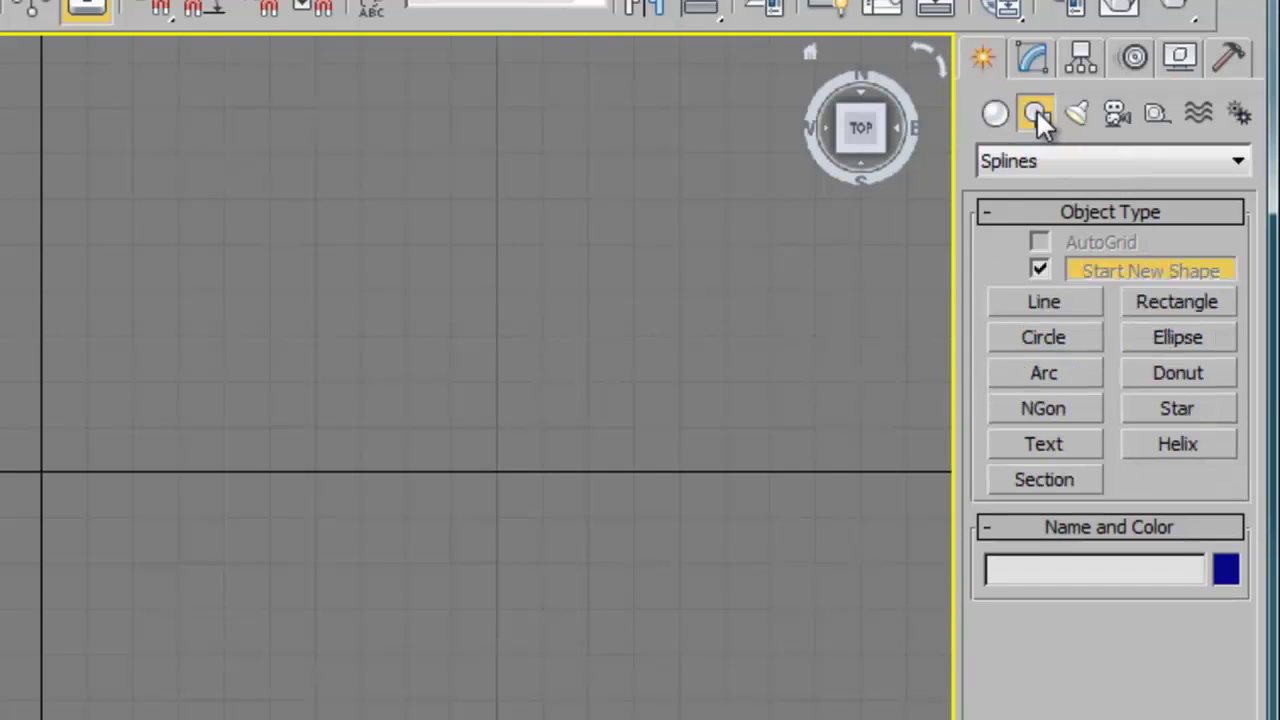
left_click(1017, 161)
left_click(1017, 161)
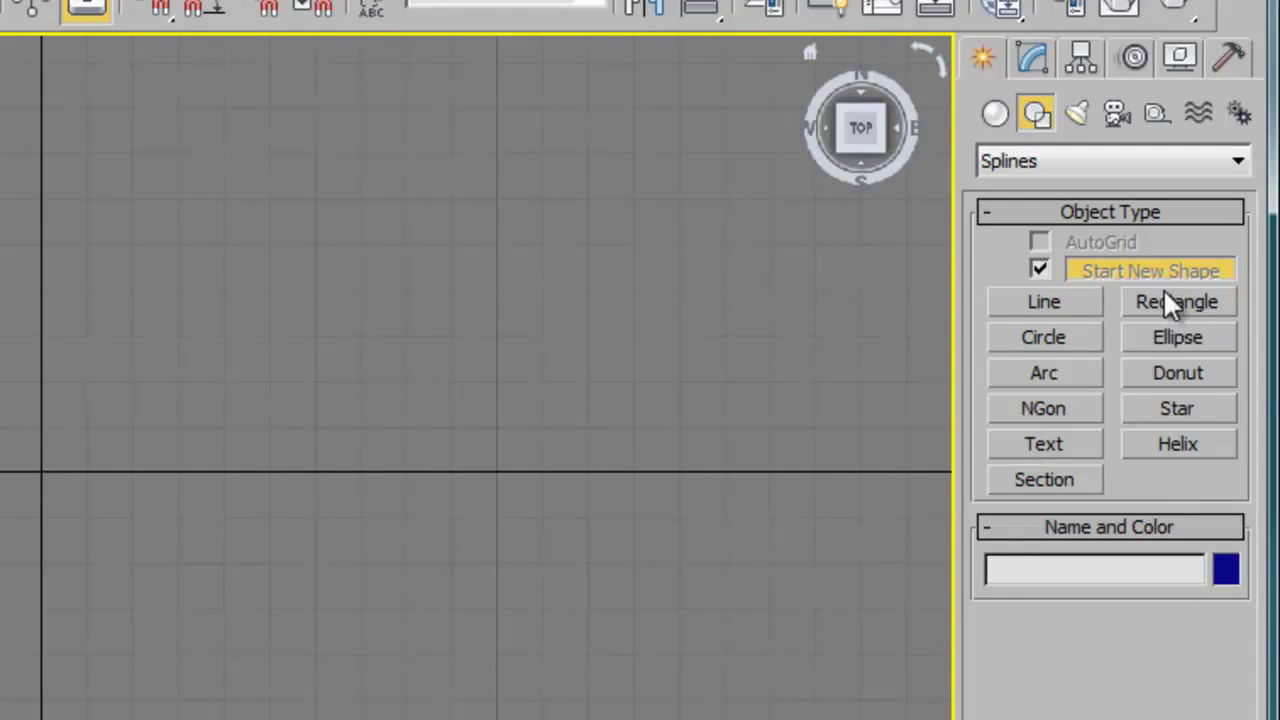
- Draw the straight-segment part of a zigzag line through six corner points across the Top view's origin
left_click(1040, 303)
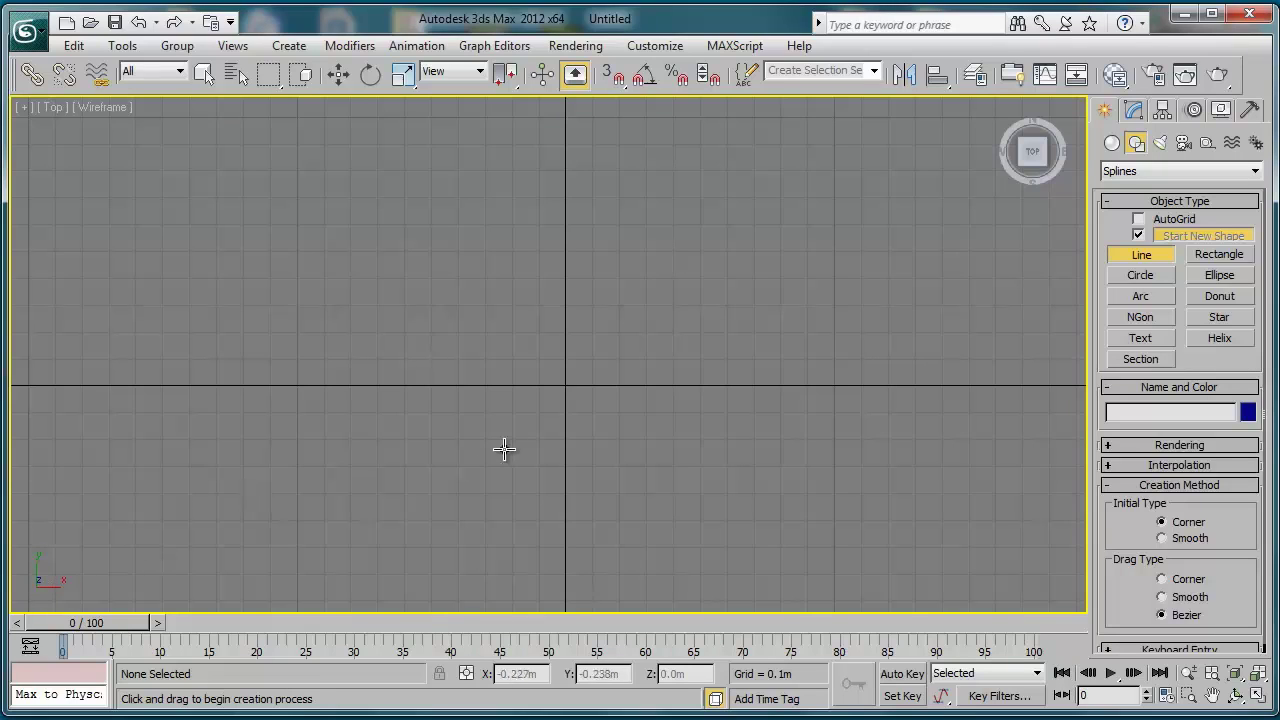
middle_click_drag(543, 394, 553, 418)
scroll(552, 419, "down", 1)
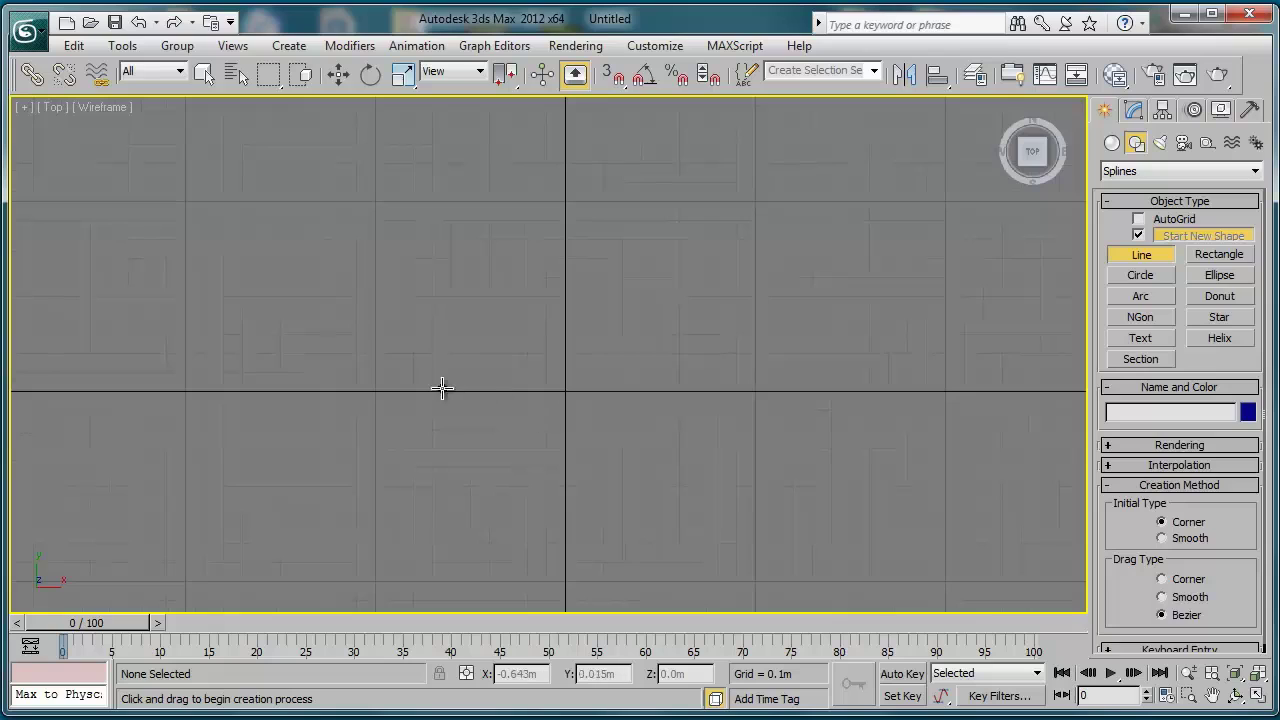
scroll(443, 386, "down", 2)
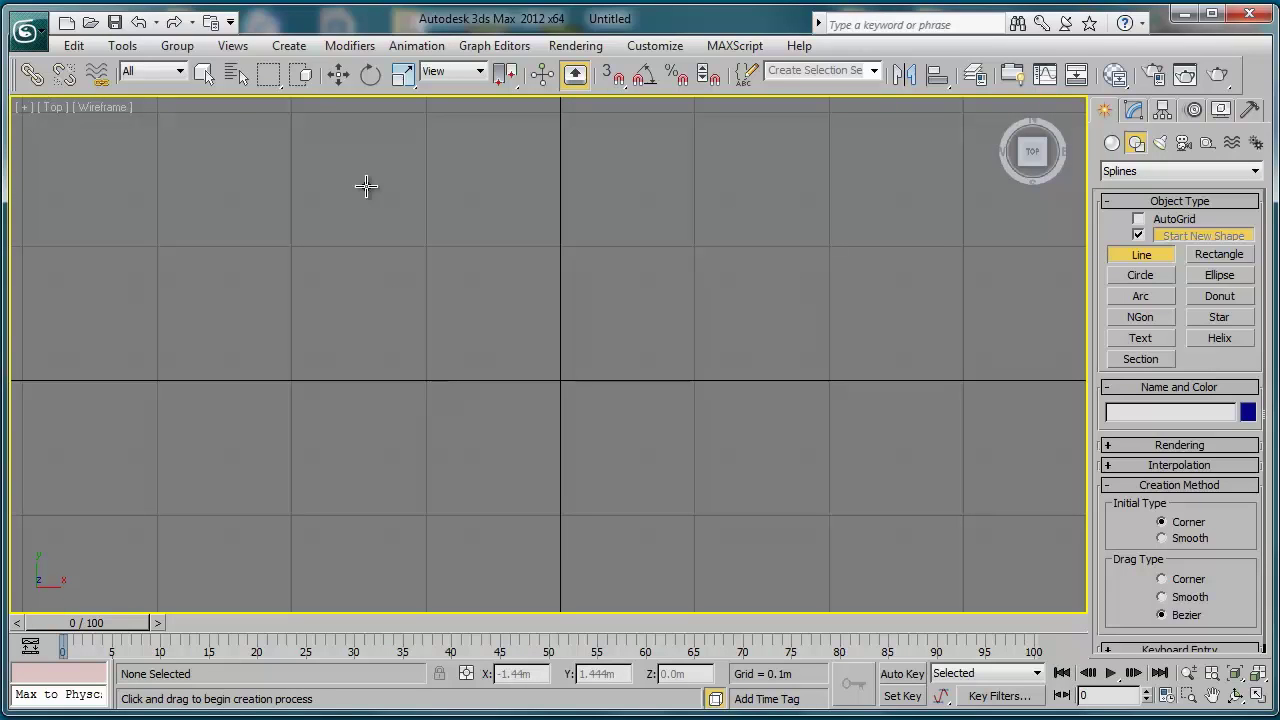
left_click(366, 186)
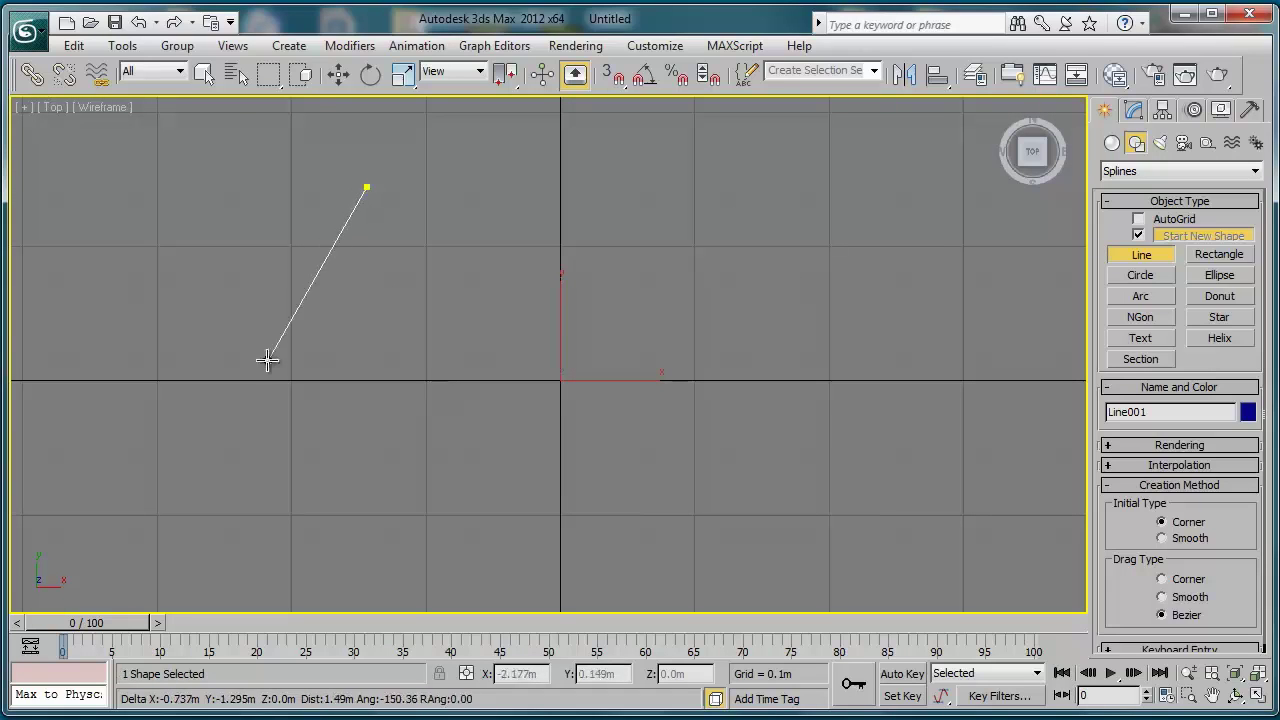
left_click(233, 463)
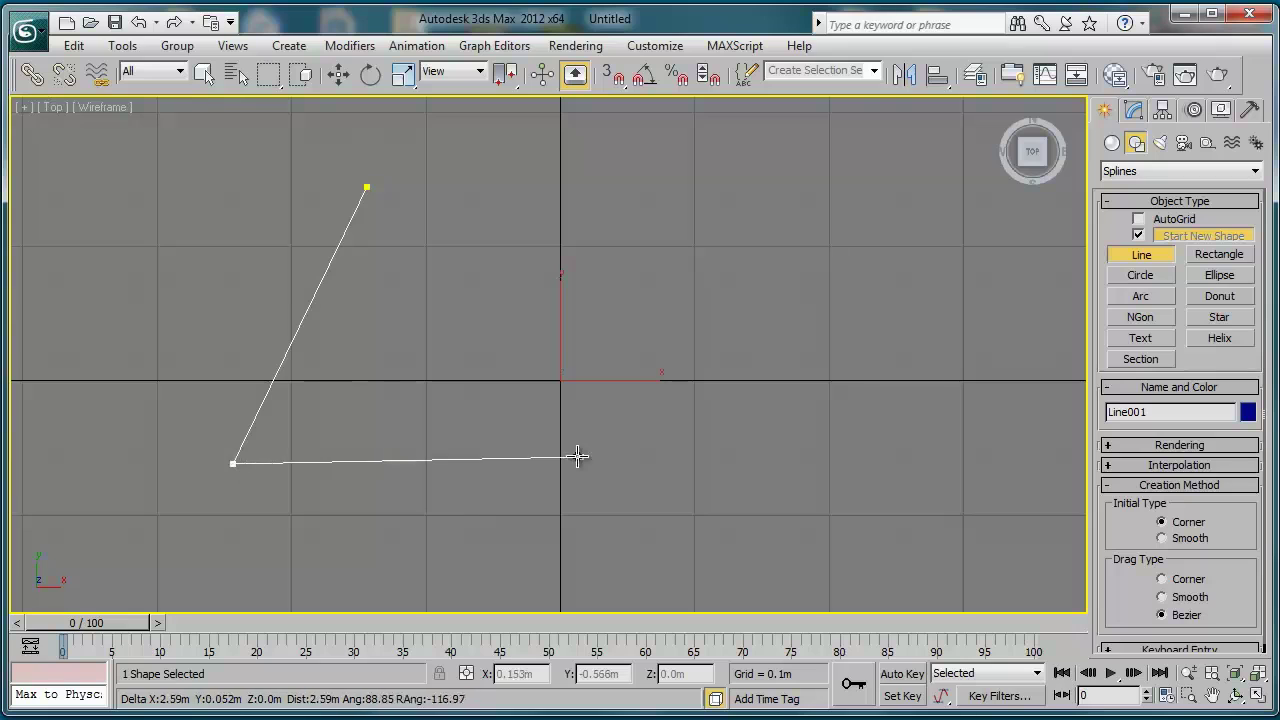
left_click(548, 533)
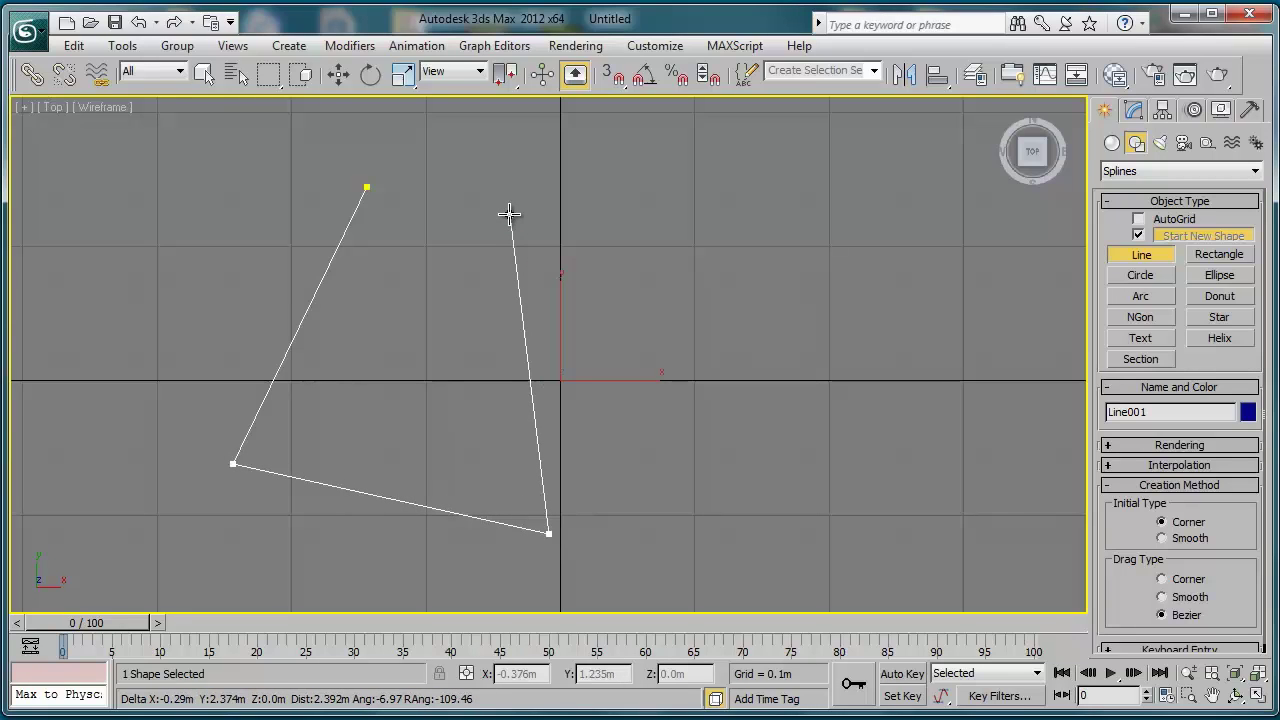
left_click(510, 214)
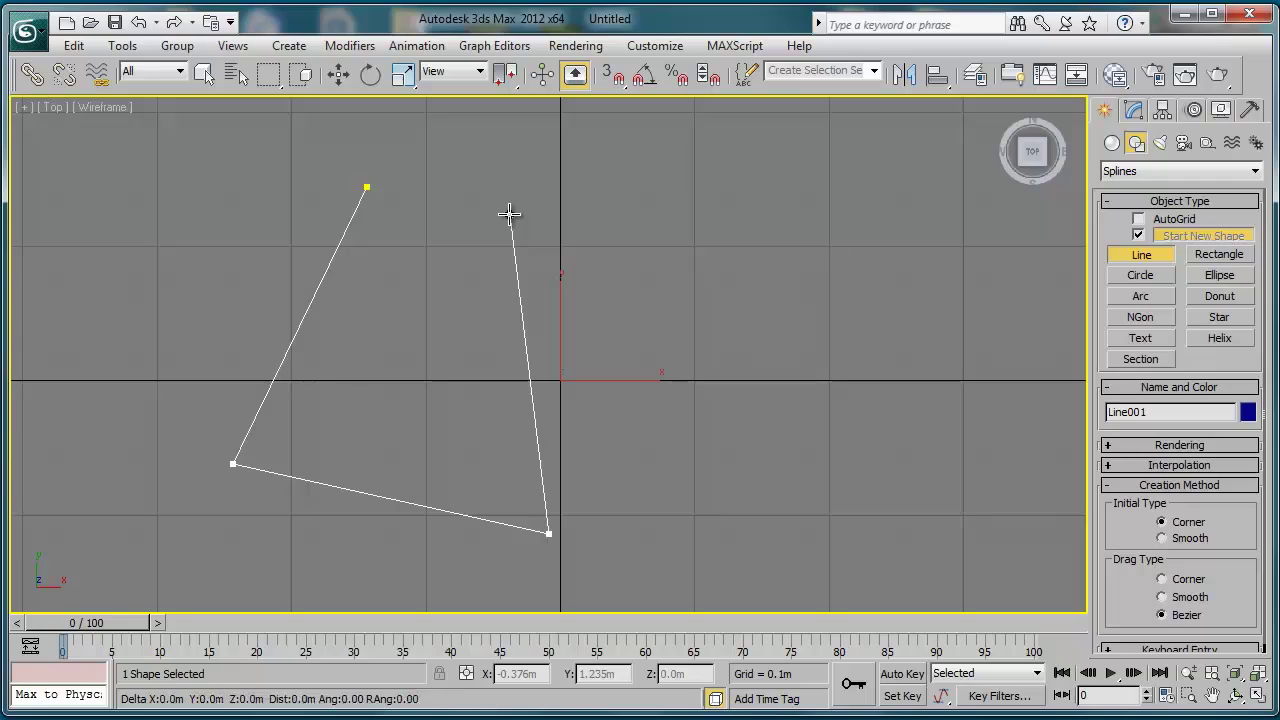
left_click(816, 172)
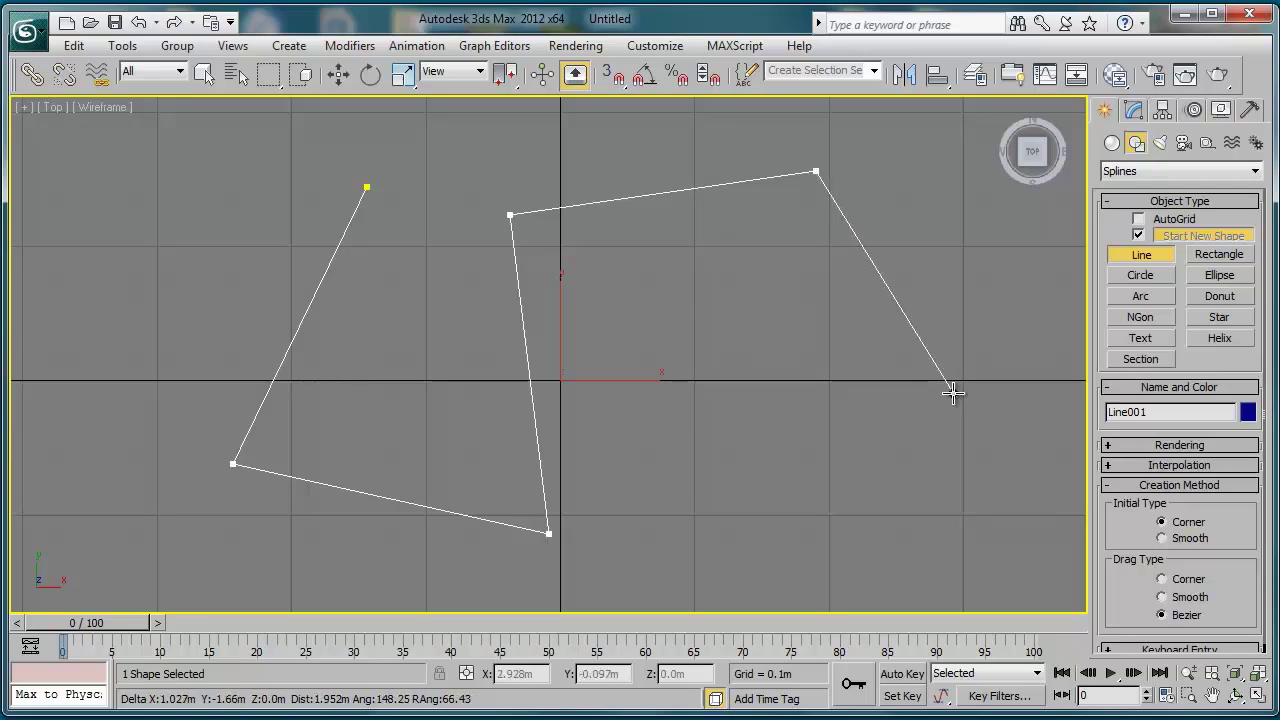
left_click(953, 394)
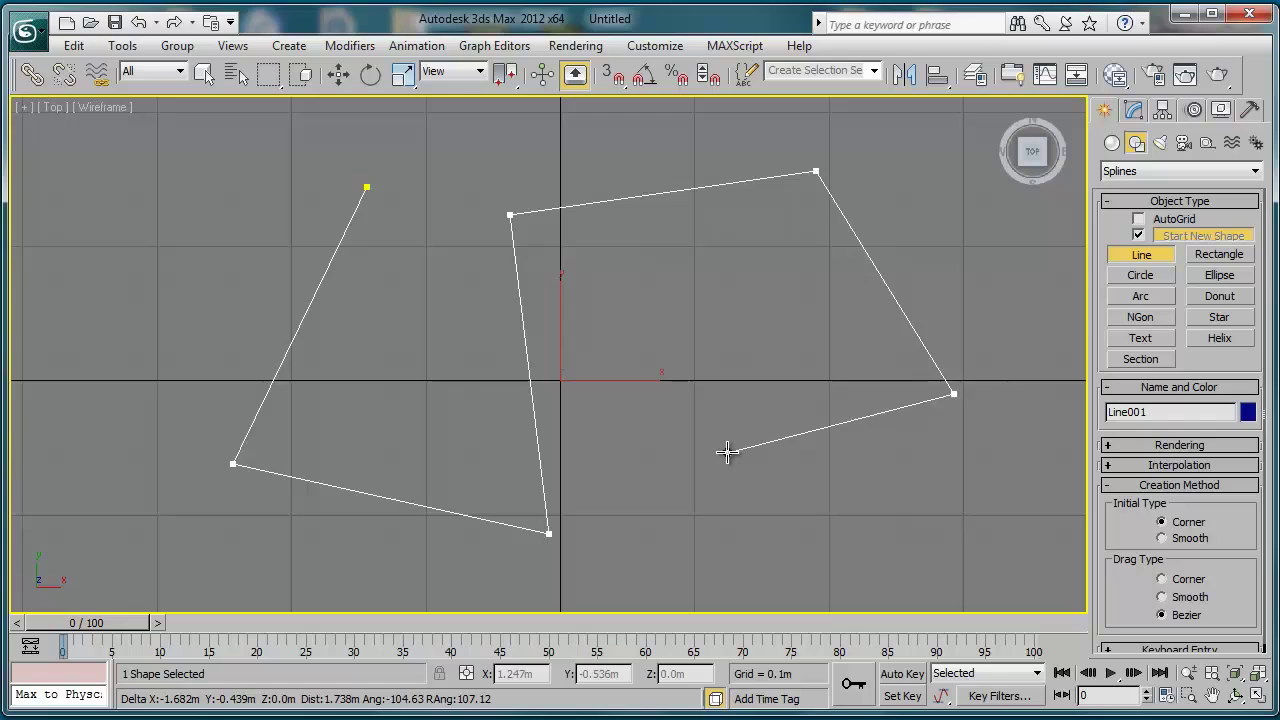
- Continue the zigzag line with a series of curved Bezier points winding back inward and down, and finish it as an open spline
left_click_drag(727, 452, 643, 334)
left_click_drag(628, 391, 663, 420)
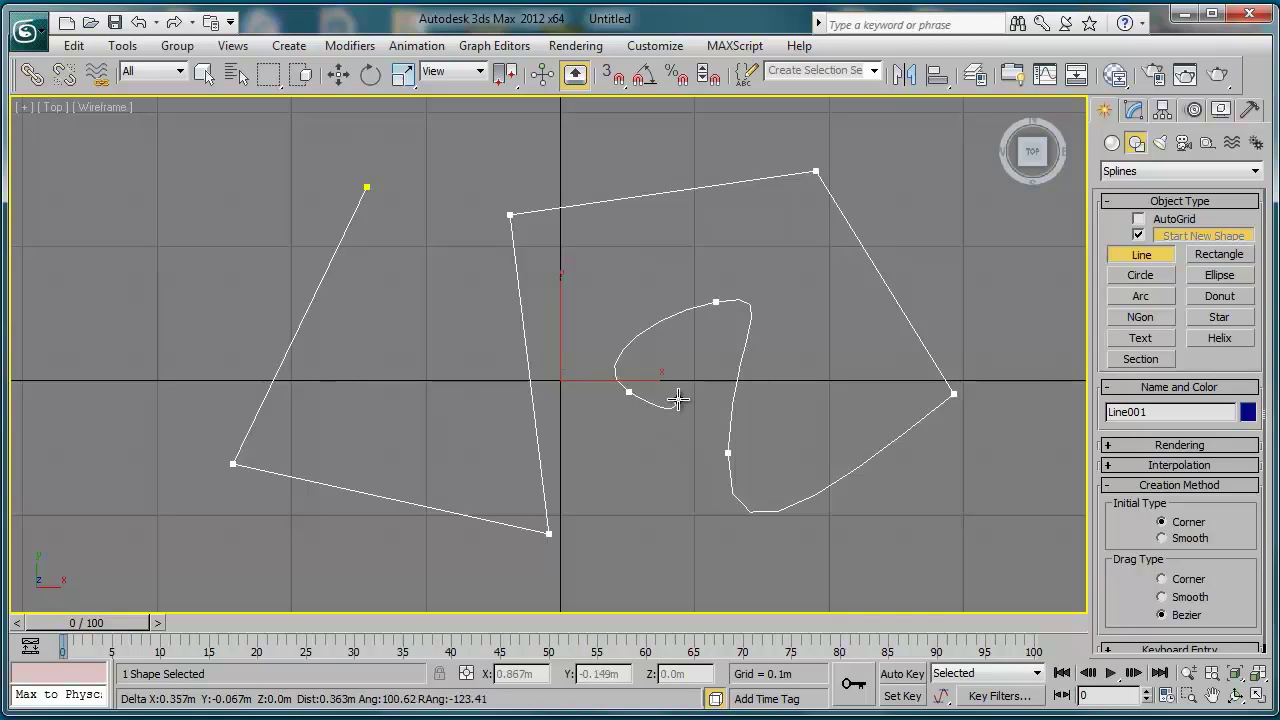
left_click_drag(679, 466, 588, 422)
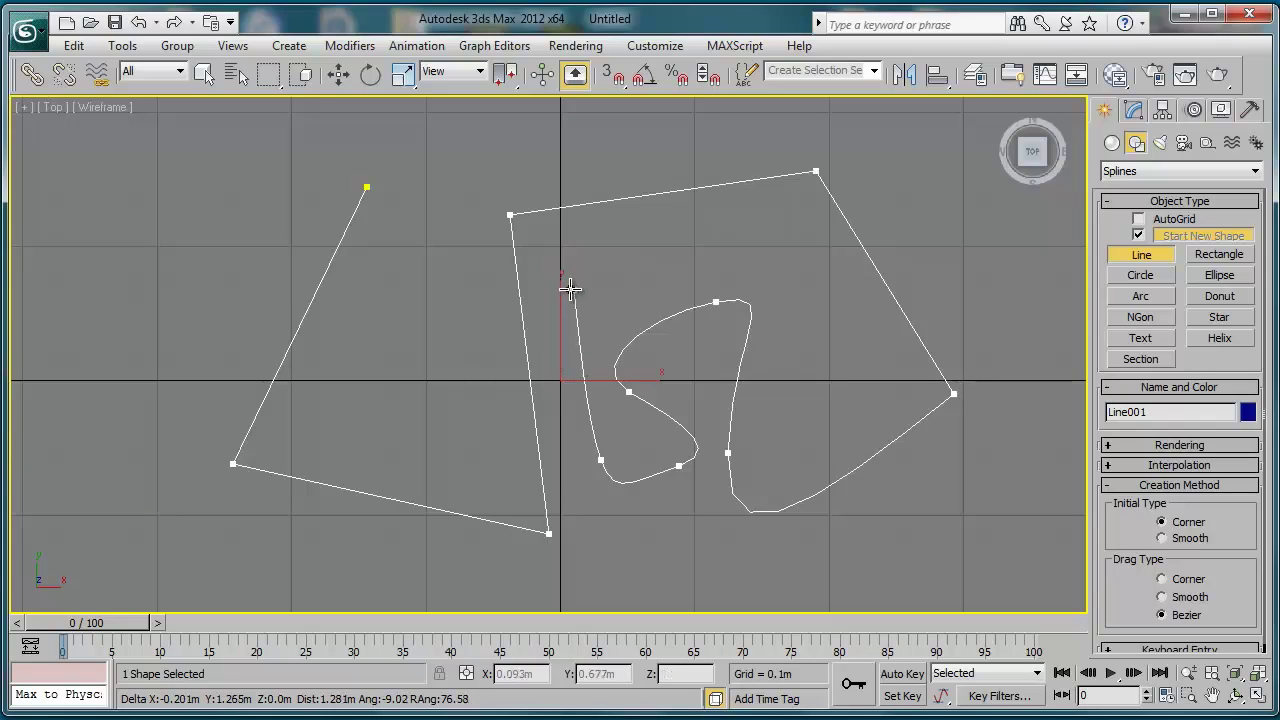
left_click_drag(573, 290, 528, 303)
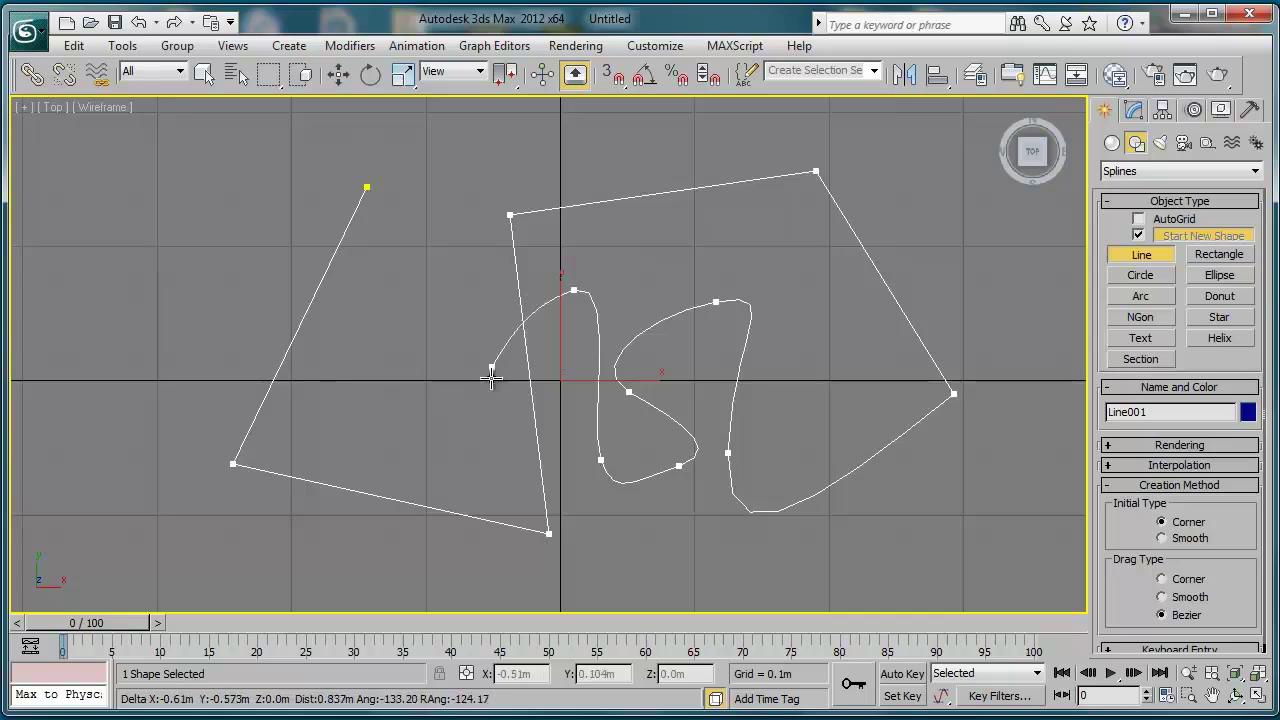
left_click_drag(501, 416, 519, 445)
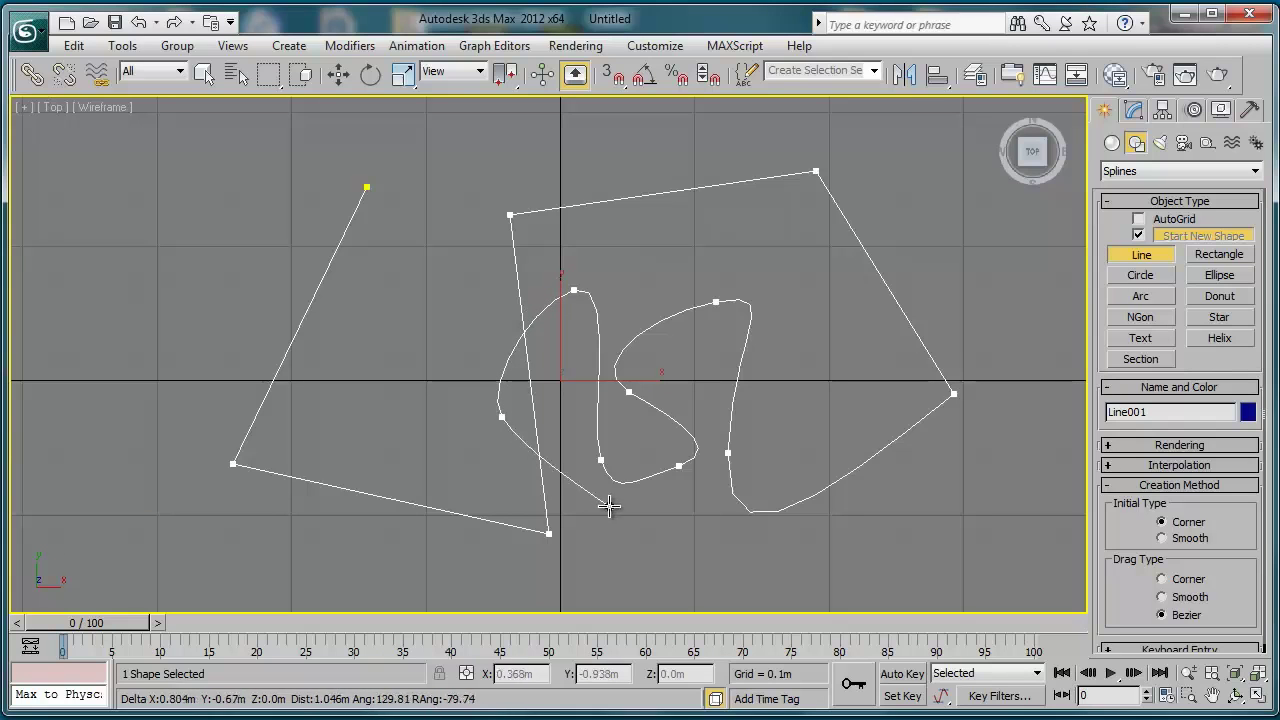
left_click_drag(610, 508, 614, 523)
left_click_drag(552, 583, 517, 577)
left_click_drag(400, 533, 383, 480)
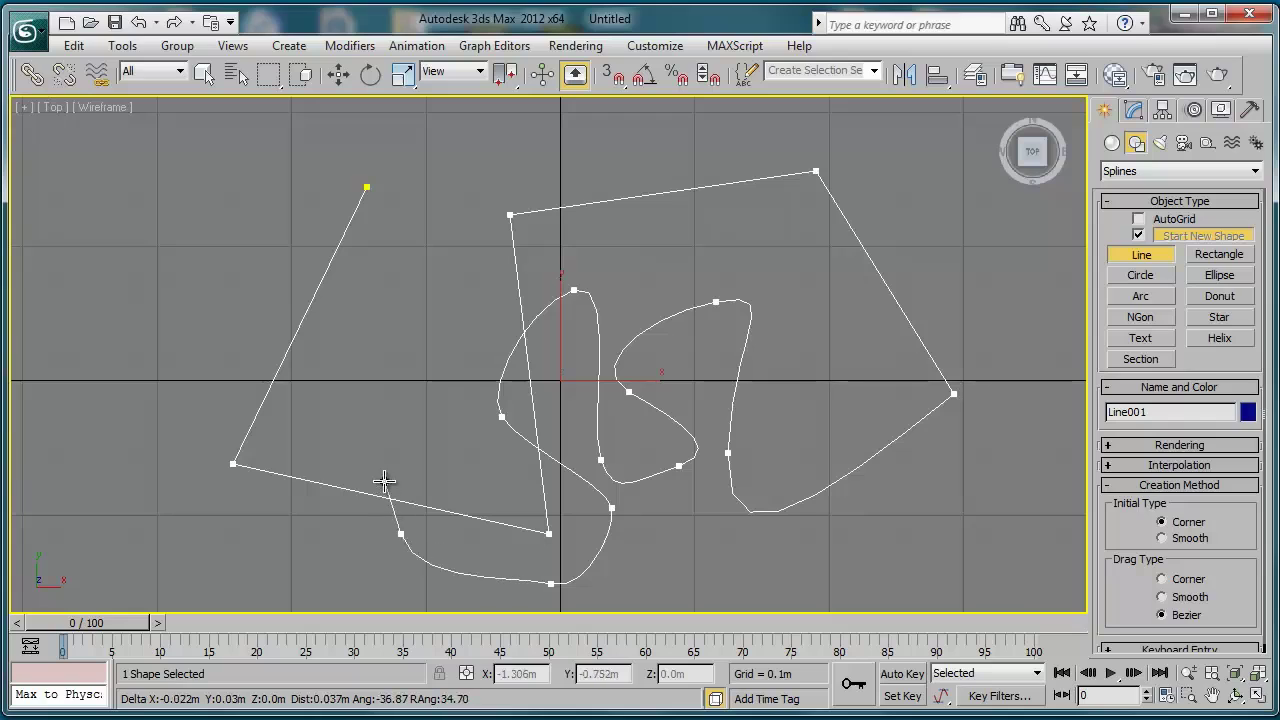
right_click(398, 318)
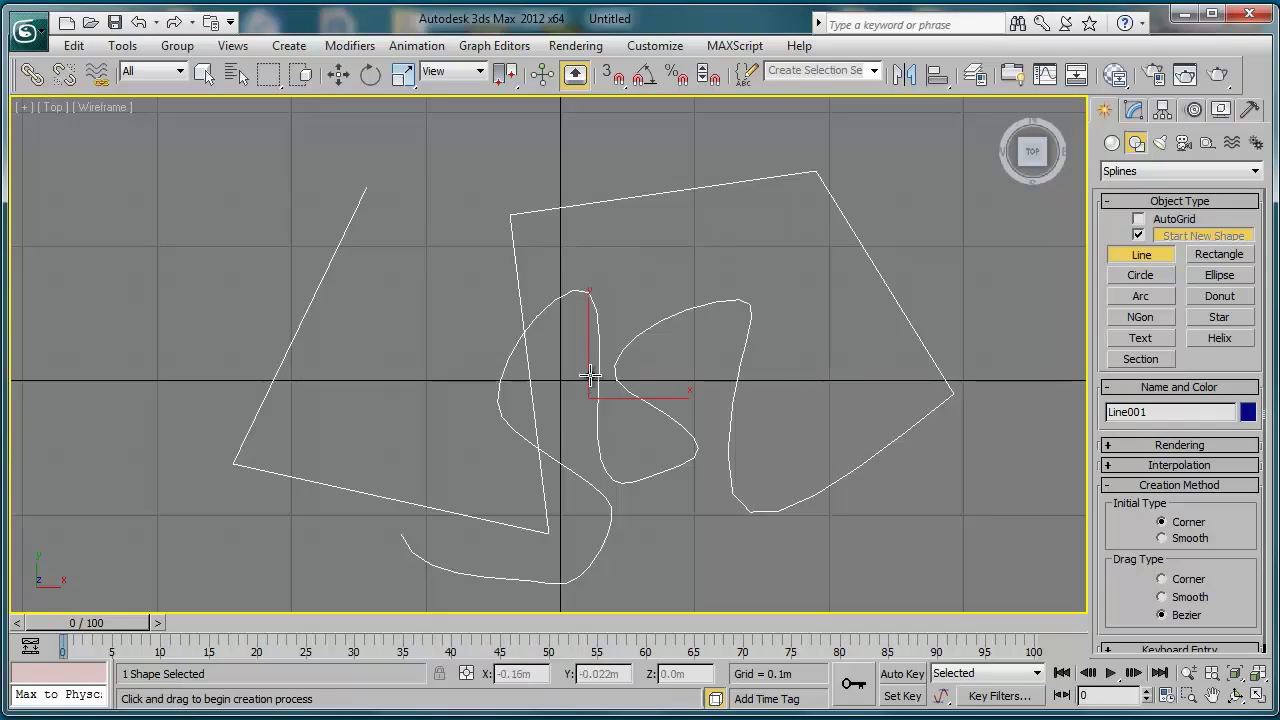
right_click(591, 279)
- Draw a second open line beside the first one, using only horizontal and vertical segments through eleven corner points
scroll(617, 320, "down", 2)
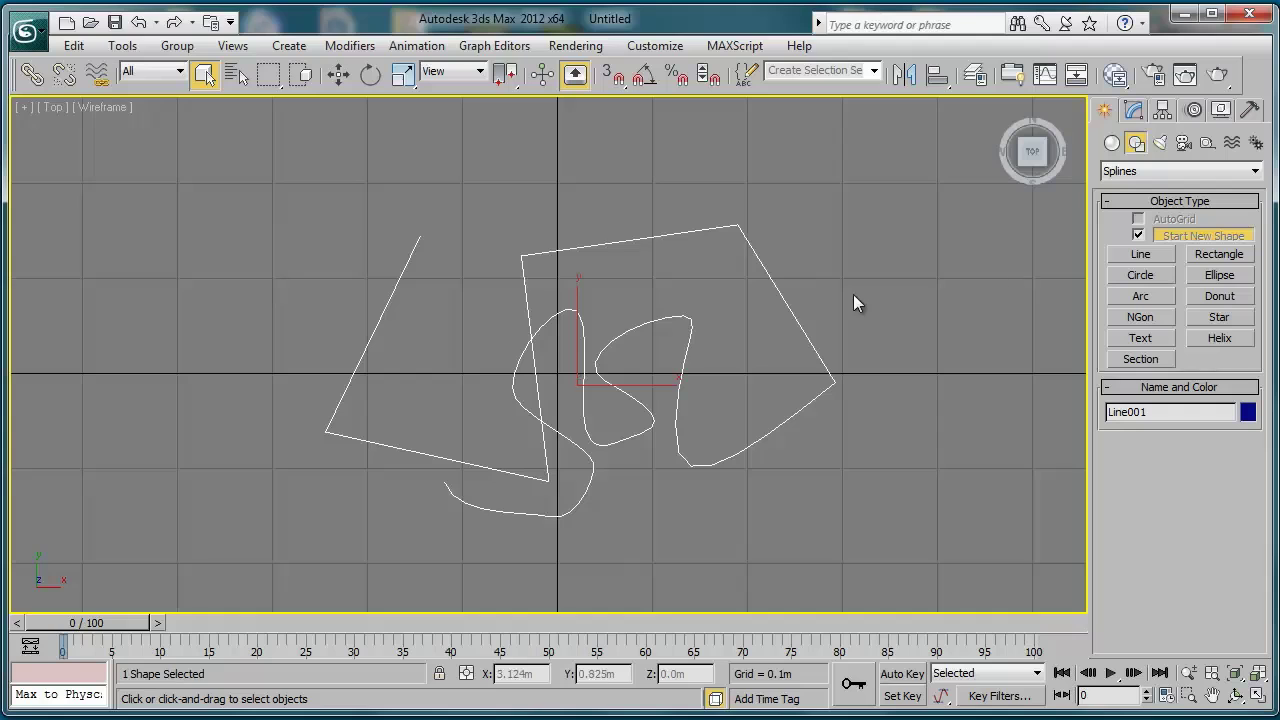
middle_click_drag(620, 295, 370, 295)
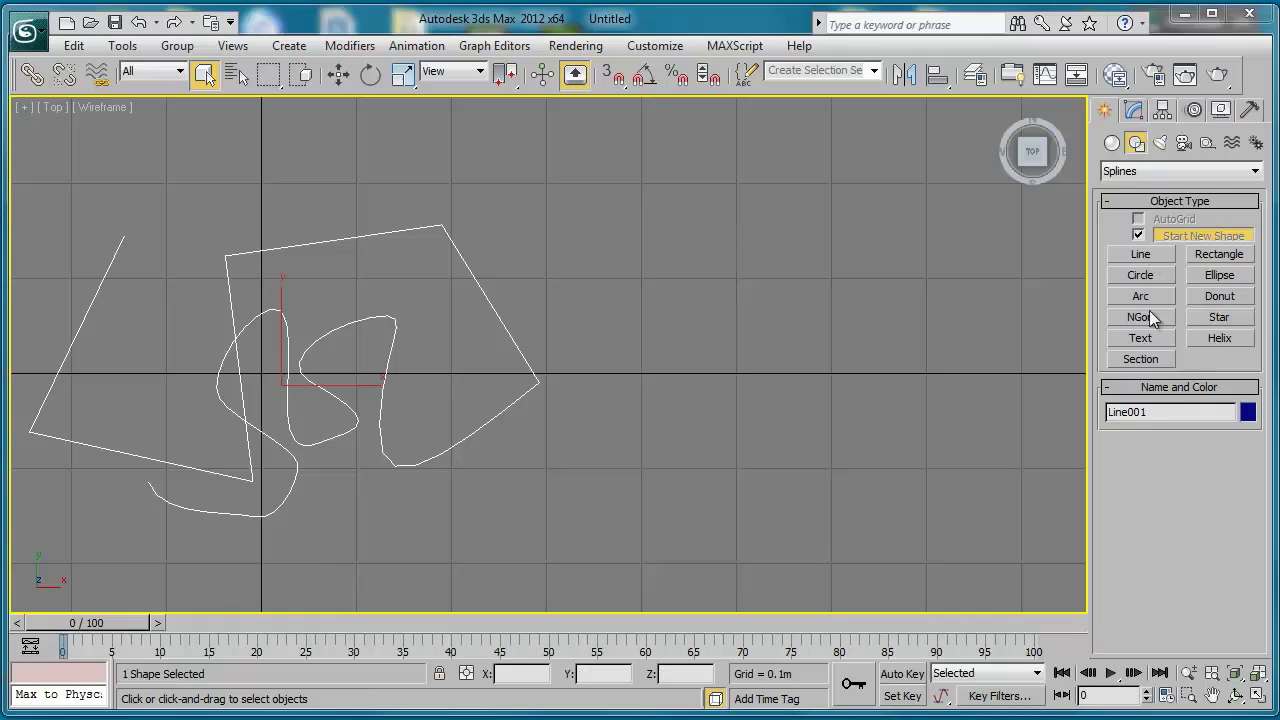
left_click(1141, 254)
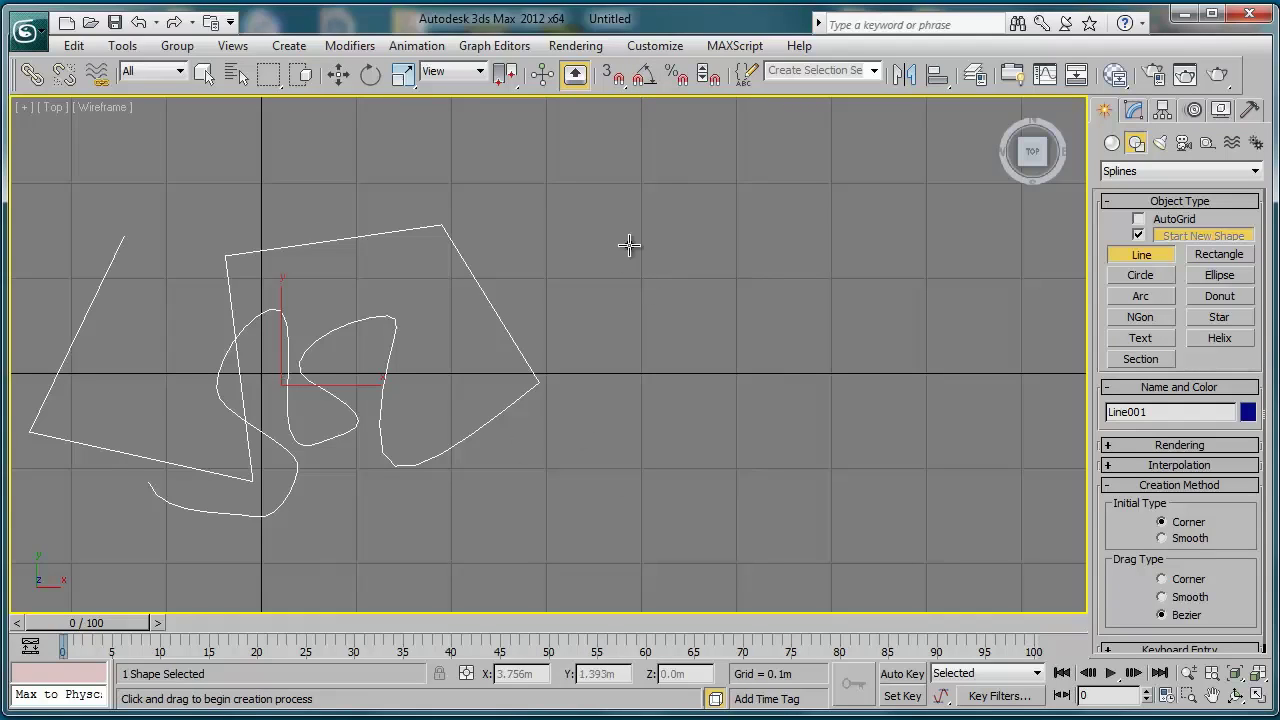
left_click(590, 211)
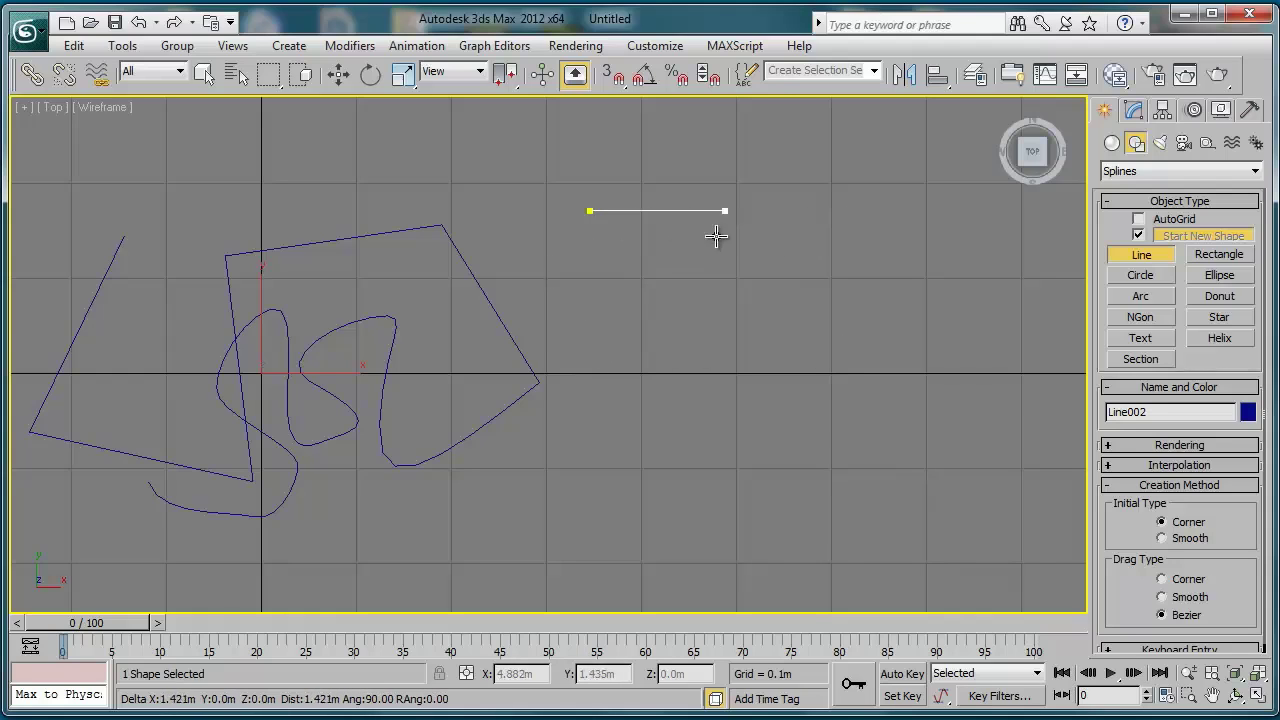
left_click(841, 213)
left_click(840, 338)
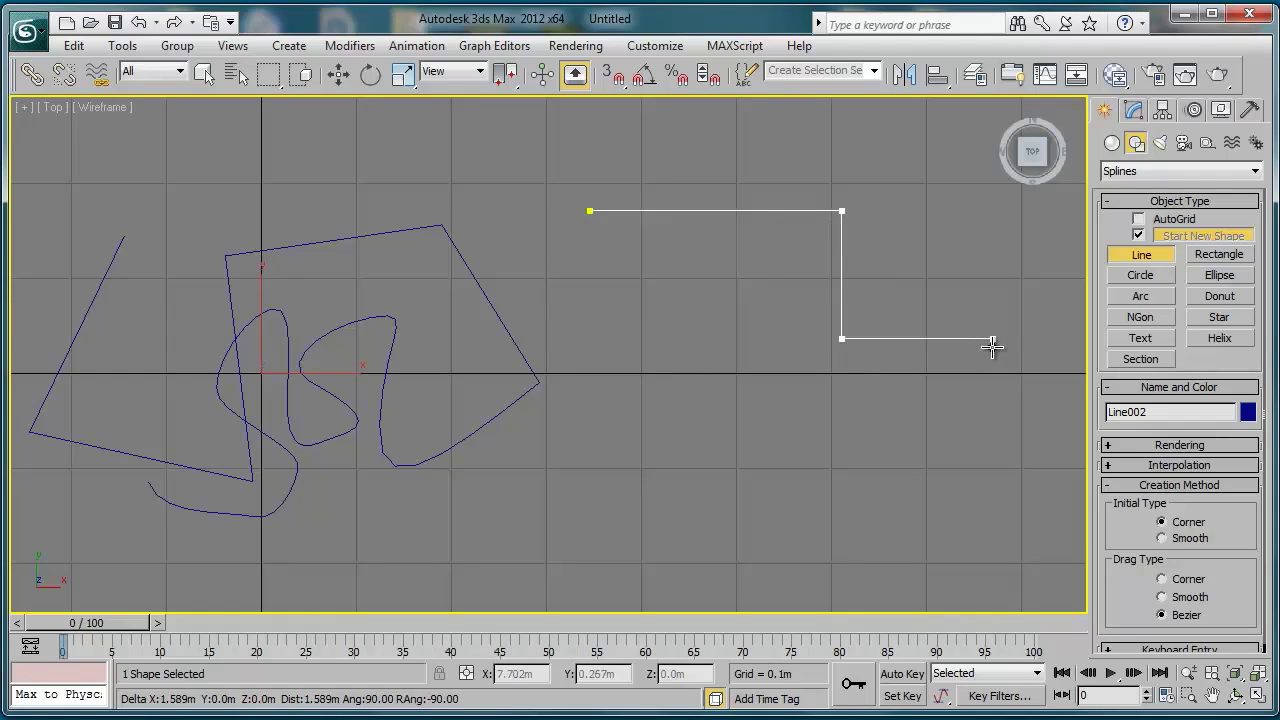
left_click(992, 339)
left_click(992, 460)
left_click(748, 490, "shift")
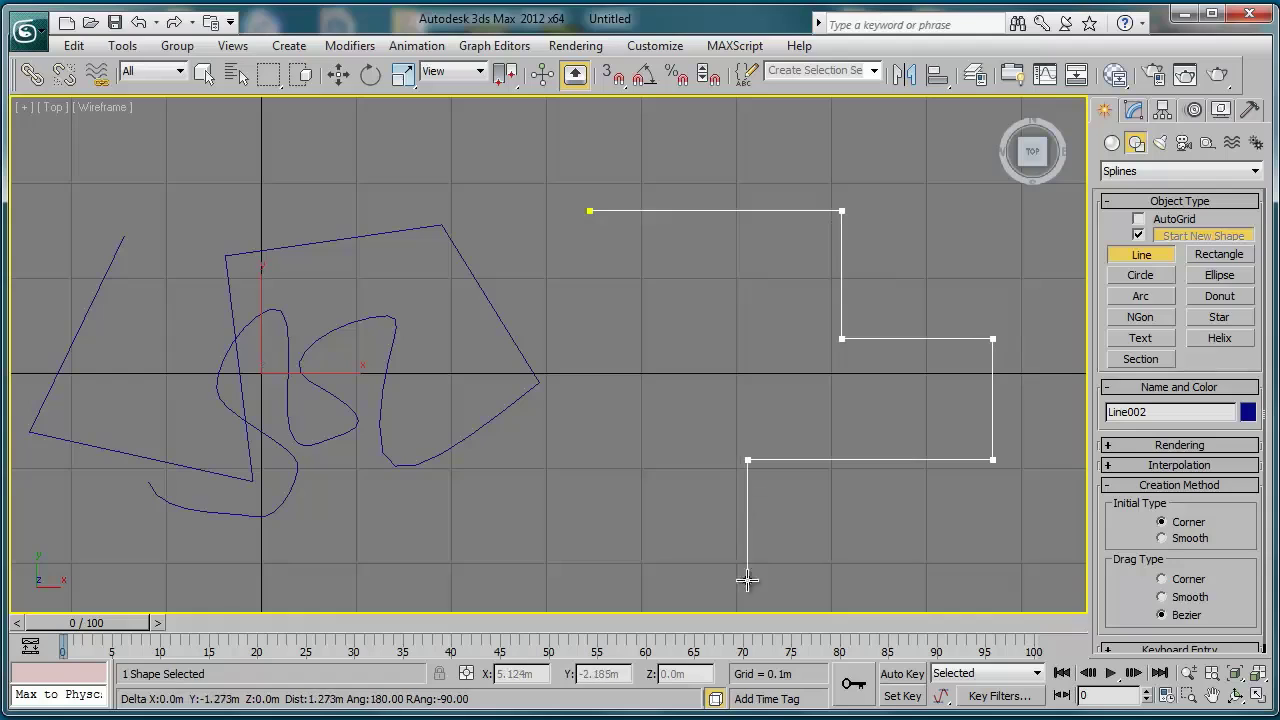
left_click(822, 528, "shift")
left_click(800, 566, "shift")
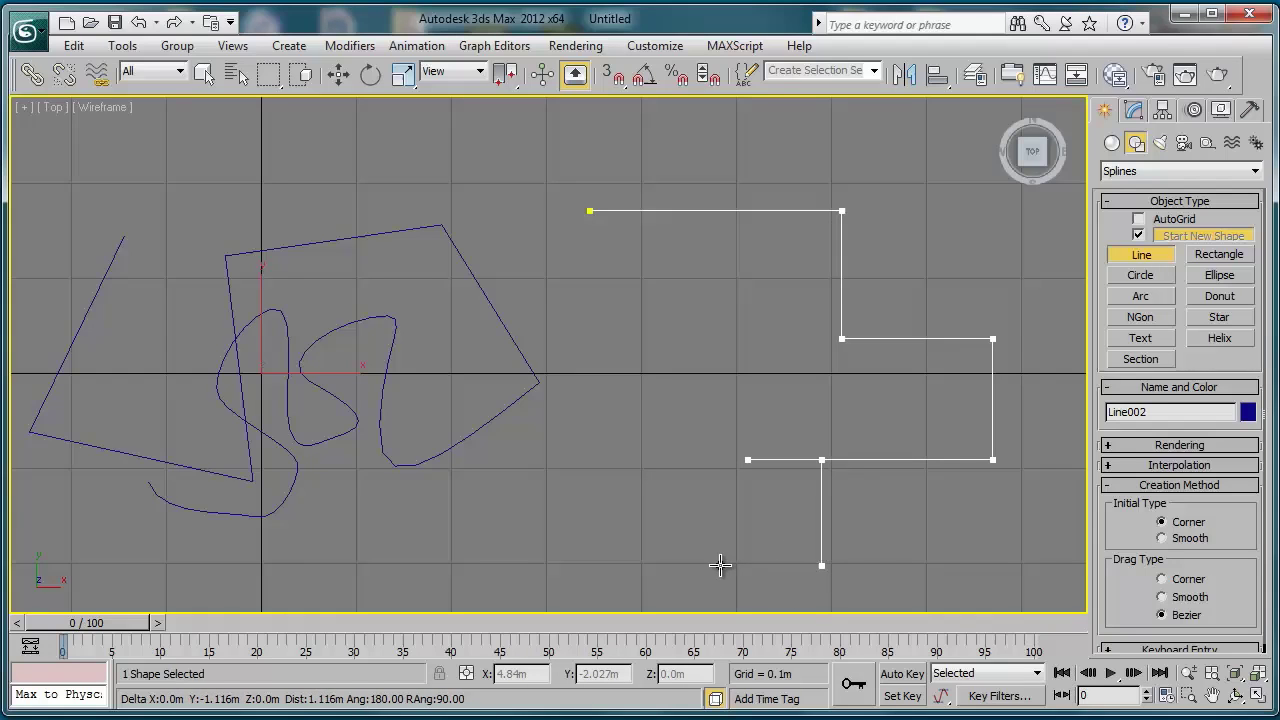
left_click(542, 552, "shift")
left_click(551, 470, "shift")
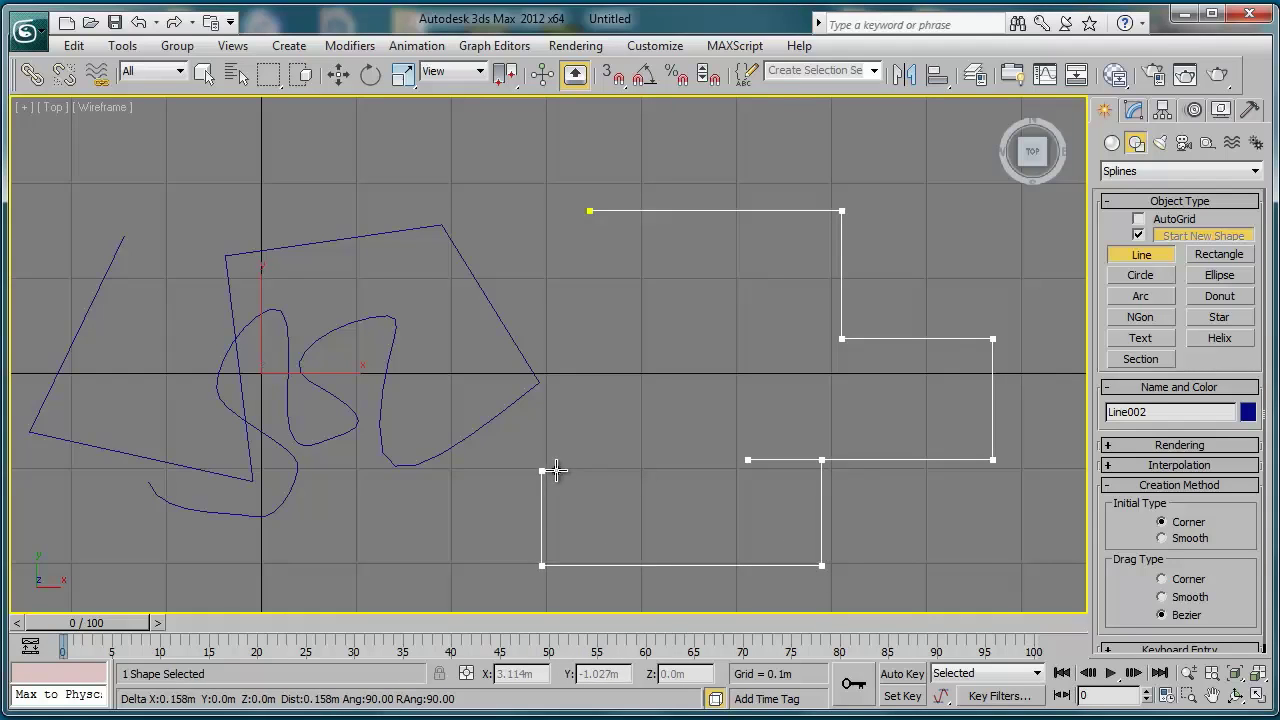
left_click(692, 470)
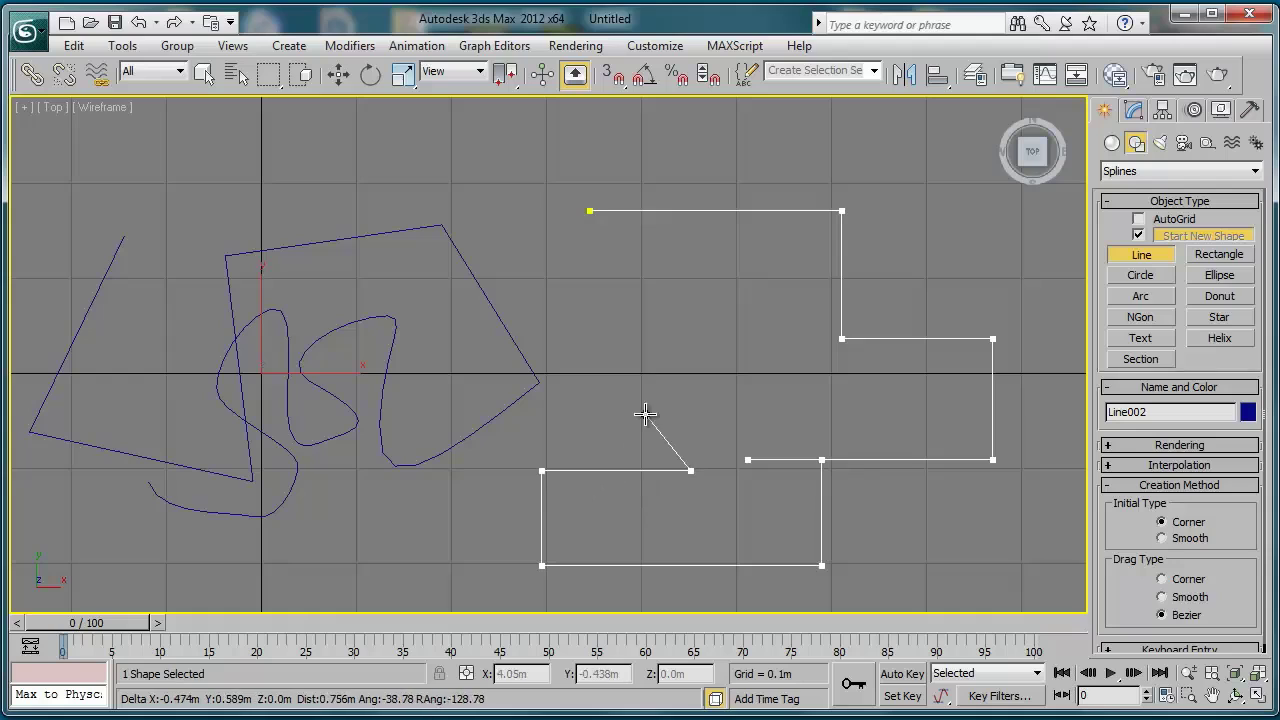
right_click(660, 377)
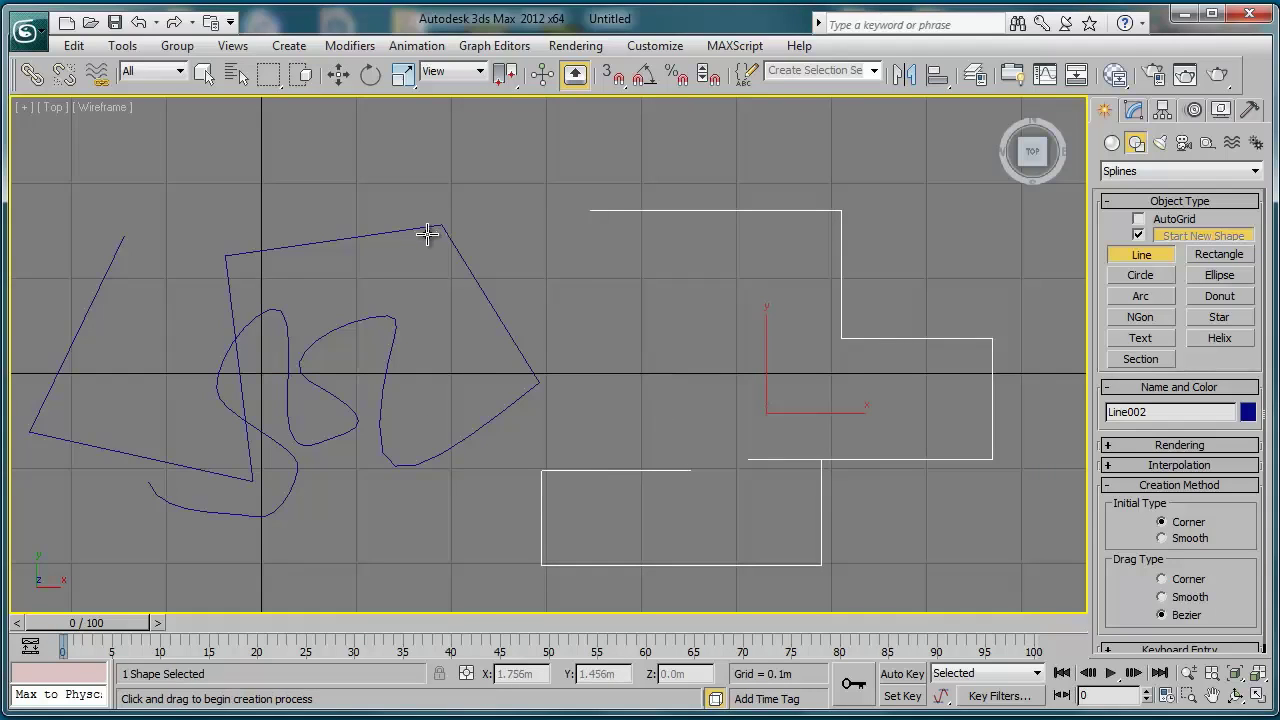
- Select both the curved line and the right-angled line and delete them
scroll(430, 240, "down", 2)
right_click(305, 258)
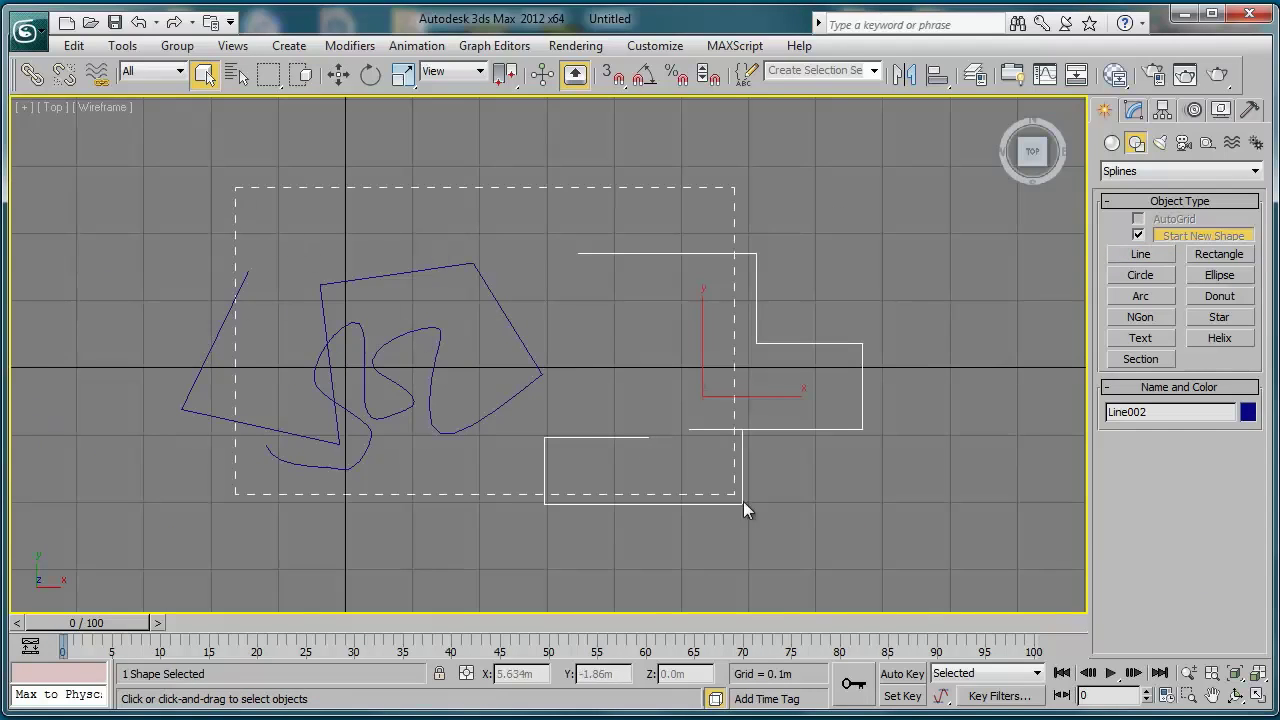
left_click_drag(743, 501, 745, 502)
key("Delete")
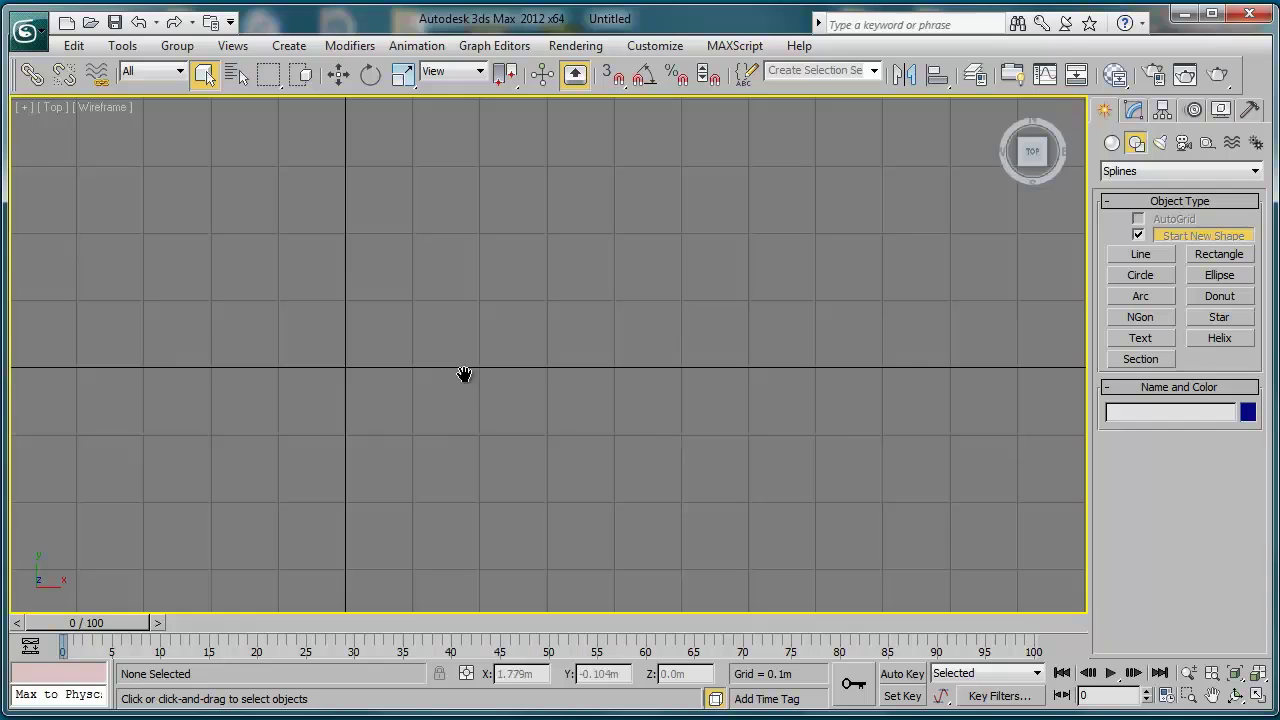
- Draw a rectangle about 3.68 m long and 8.23 m wide around the origin in the Top view
middle_click_drag(464, 374, 631, 406)
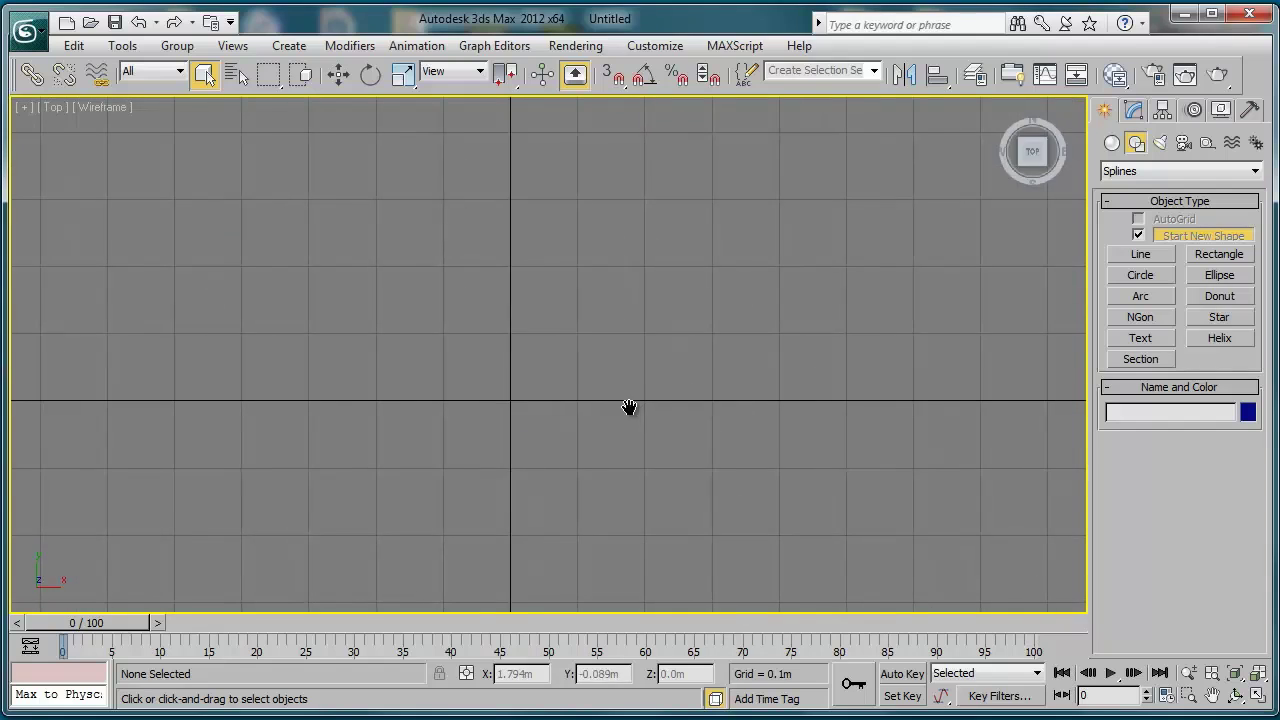
left_click(1205, 257)
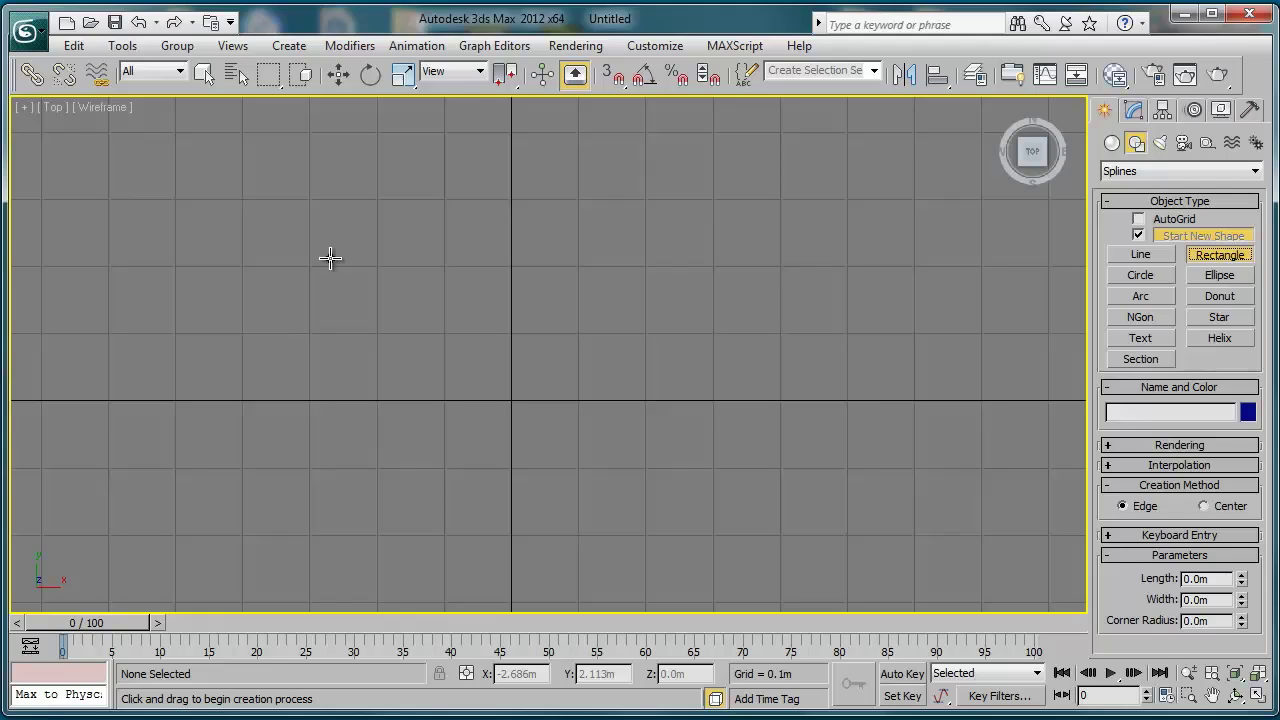
left_click_drag(330, 259, 881, 505)
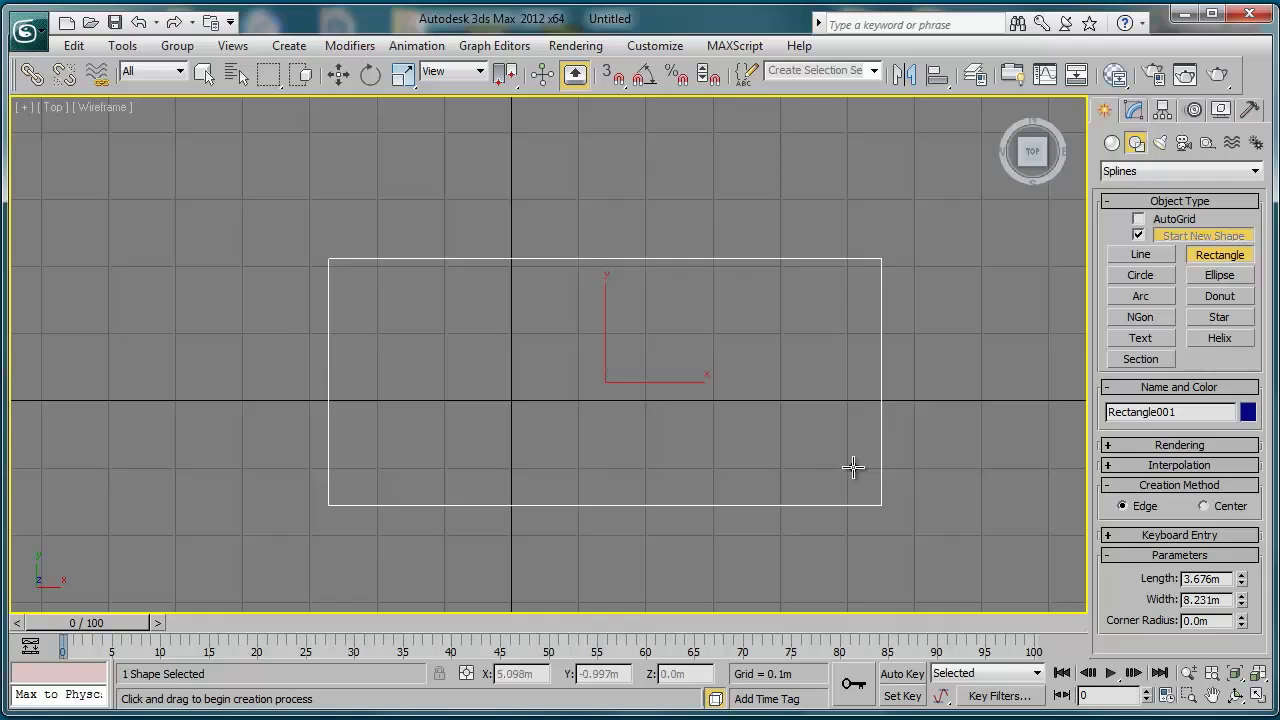
right_click(767, 368)
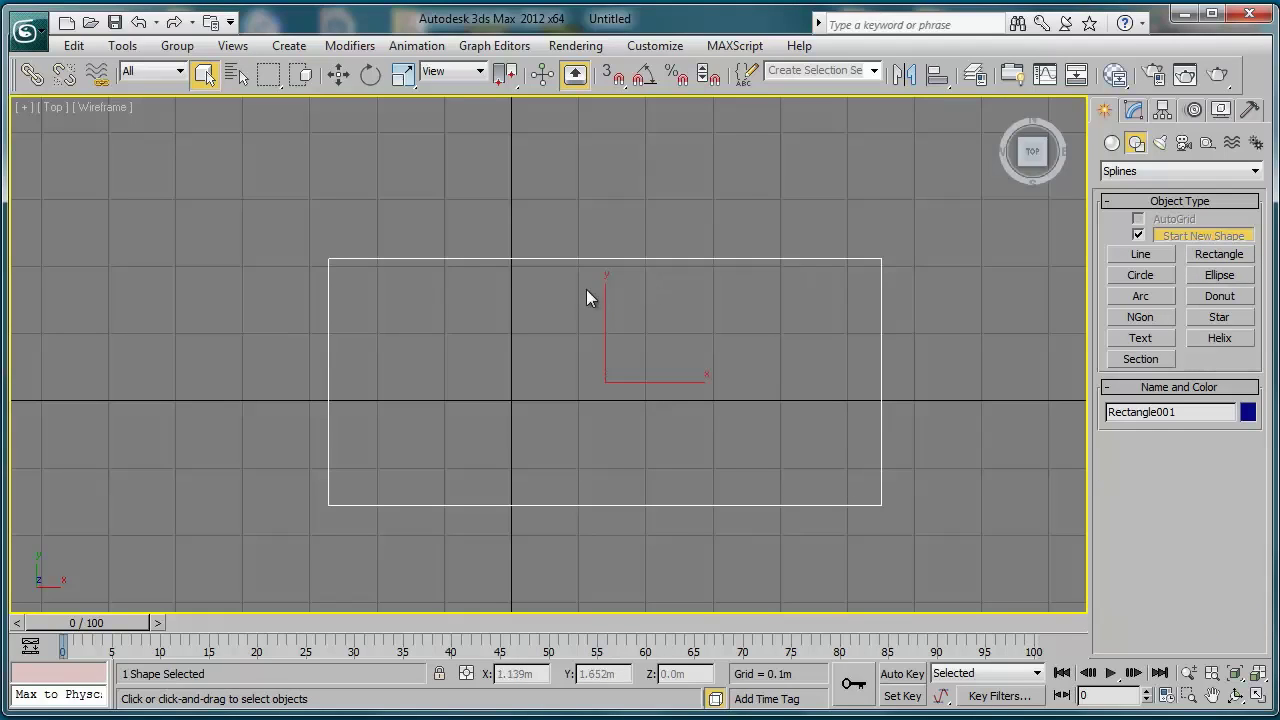
- Adjust the rectangle's length to about 2.46 m, its width to about 8.43 m and its corner radius to about 0.52 m
left_click(1134, 112)
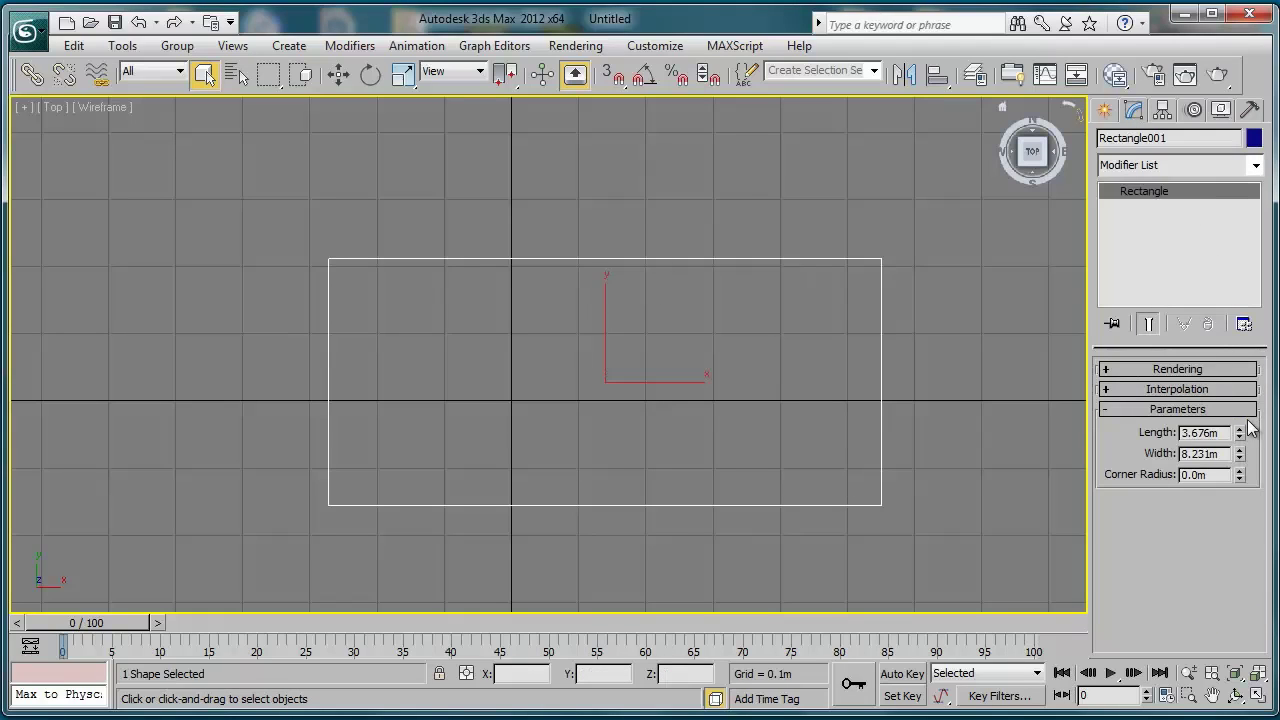
mouse_move(1241, 436)
left_mouse_down()
mouse_move(1241, 410)
mouse_move(1240, 455)
mouse_move(1228, 388)
mouse_move(1228, 446)
left_mouse_up()
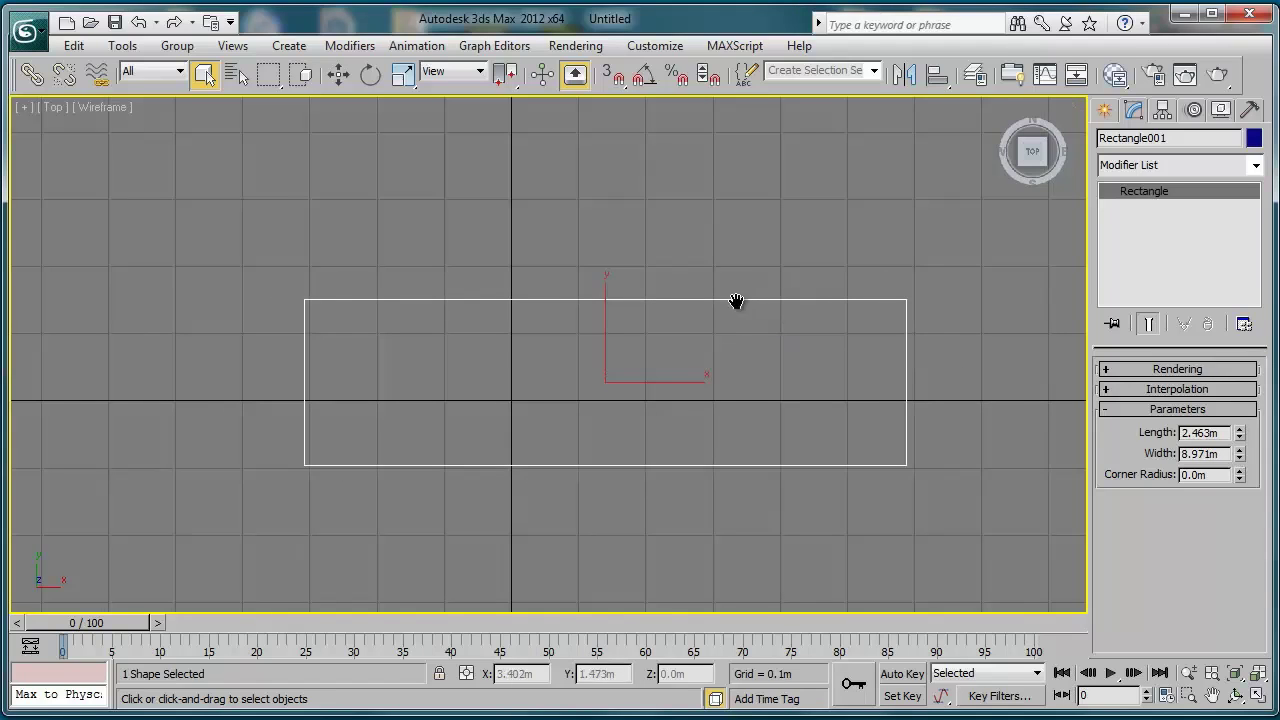
middle_click_drag(734, 300, 723, 300)
left_click_drag(1240, 460, 1240, 397)
left_click_drag(1247, 697, 877, 545)
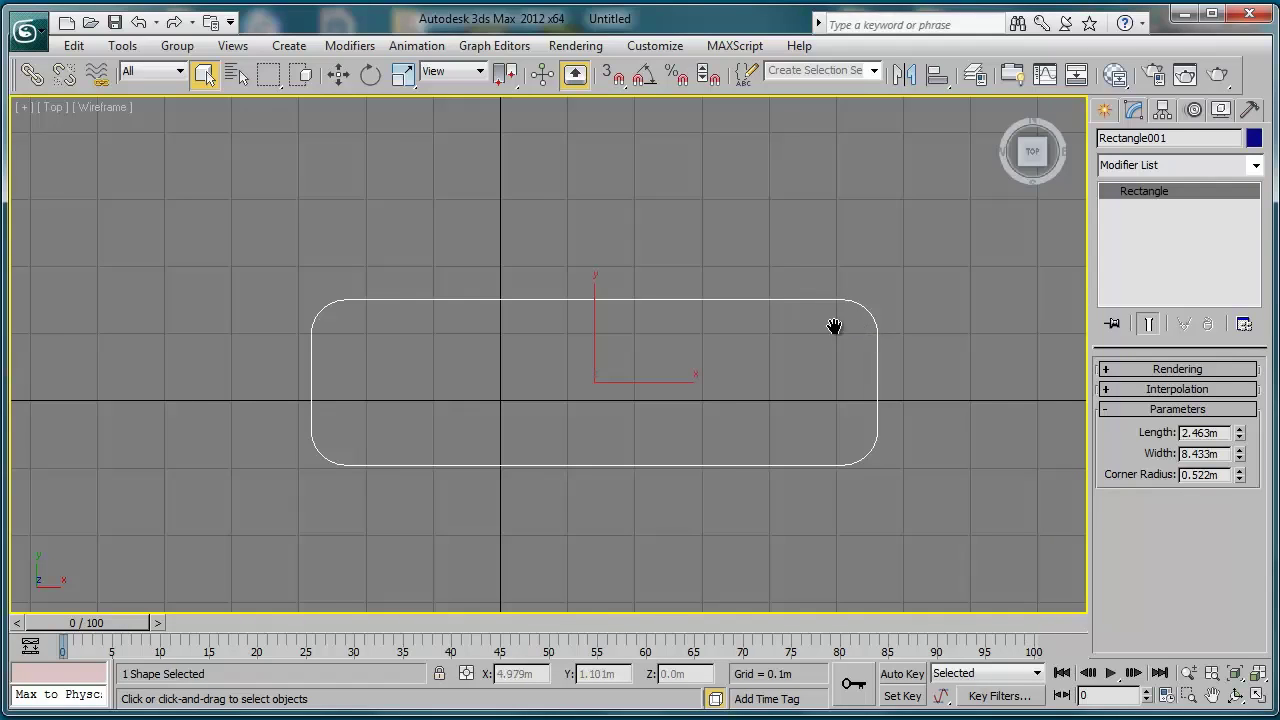
- Delete the rounded rectangle
middle_click_drag(834, 329, 857, 349)
key("Delete")
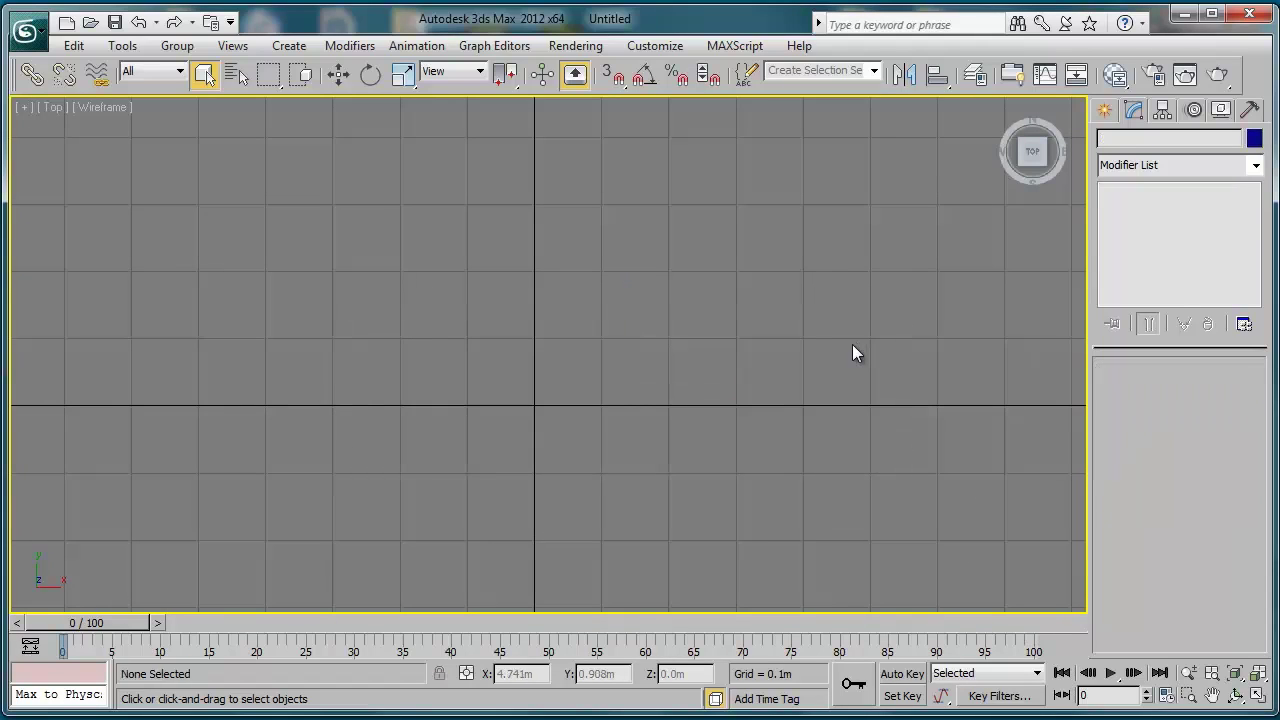
- Draw a circle from its center just above the origin in the Top view, with a radius of about 2.25 m
left_click(1101, 111)
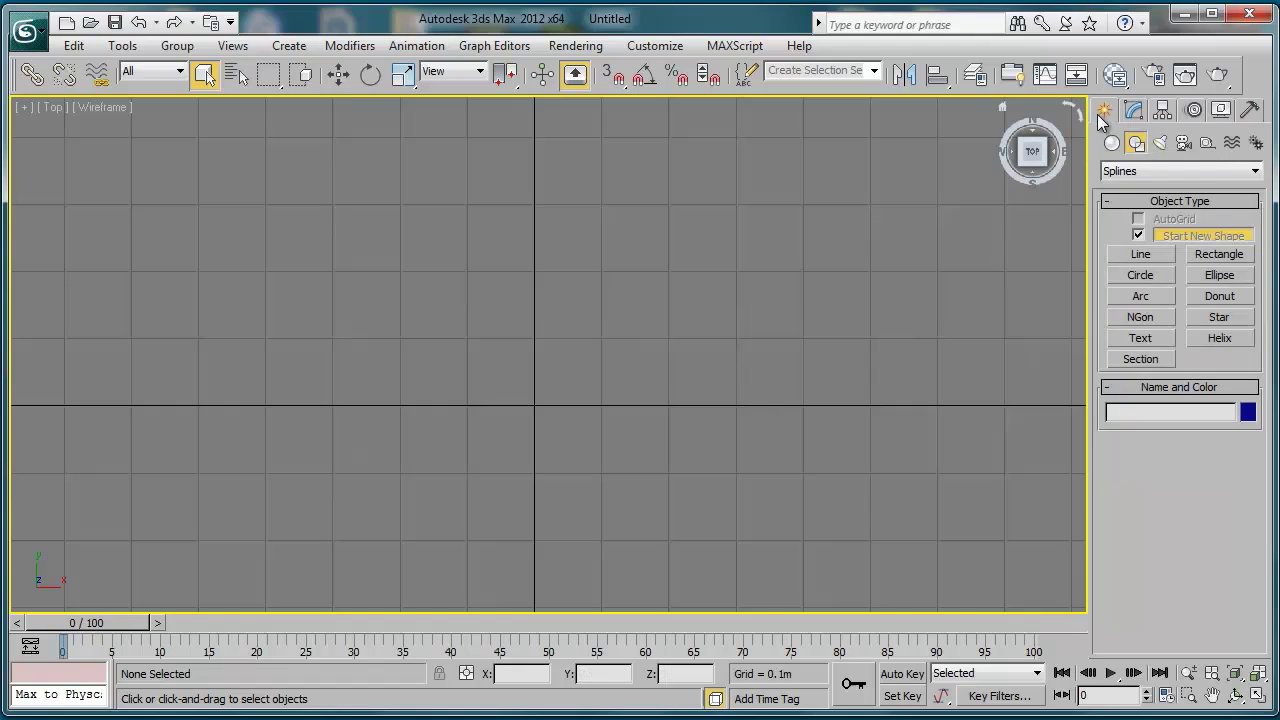
left_click(1141, 278)
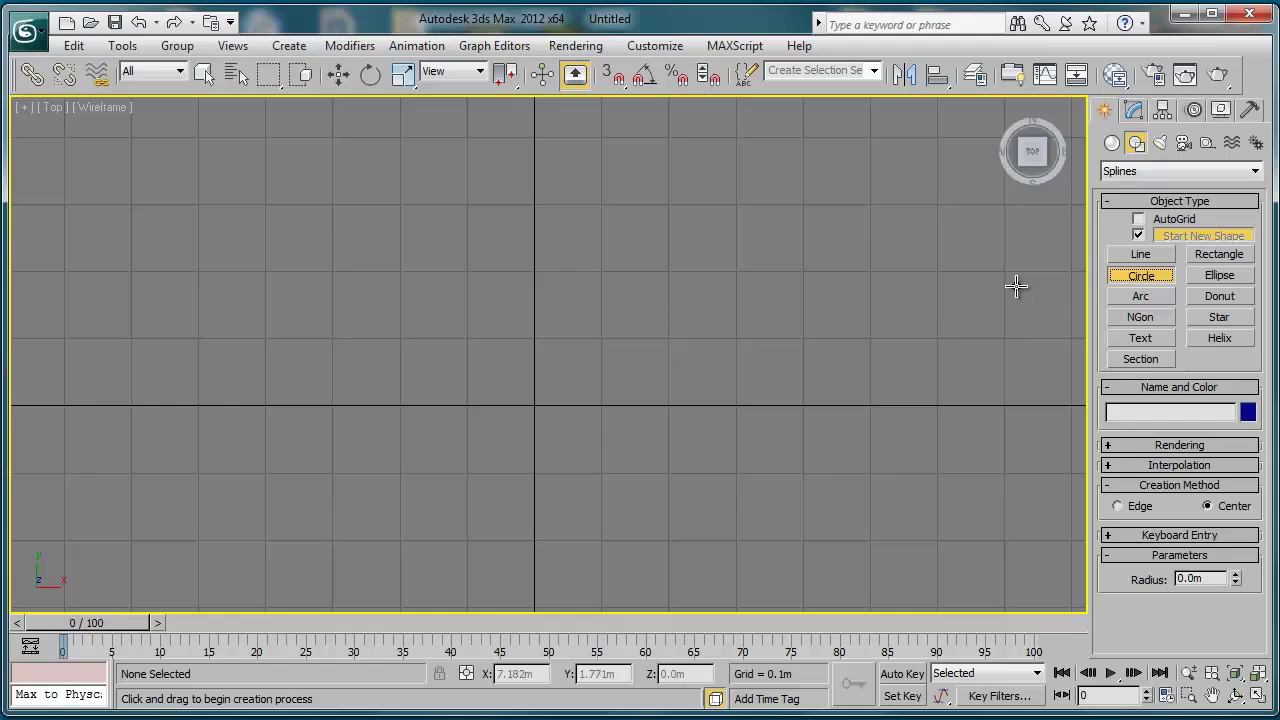
left_click_drag(547, 334, 547, 334)
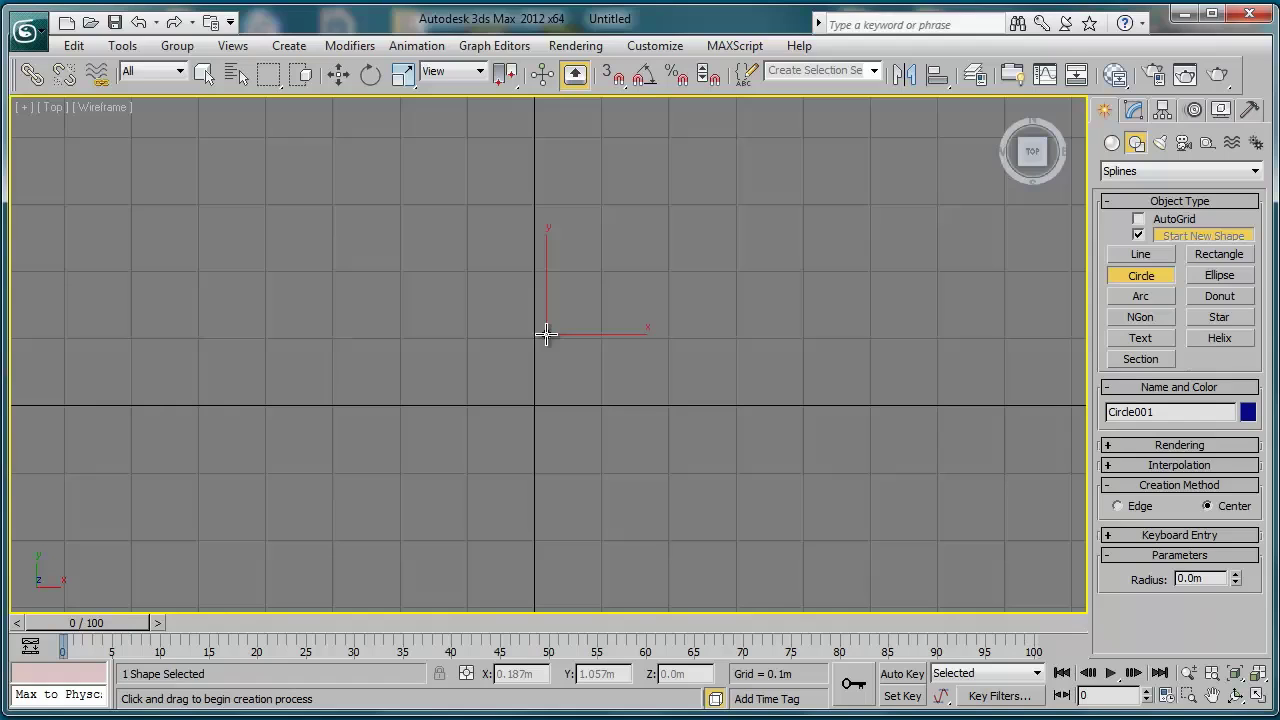
left_click_drag(547, 334, 697, 333)
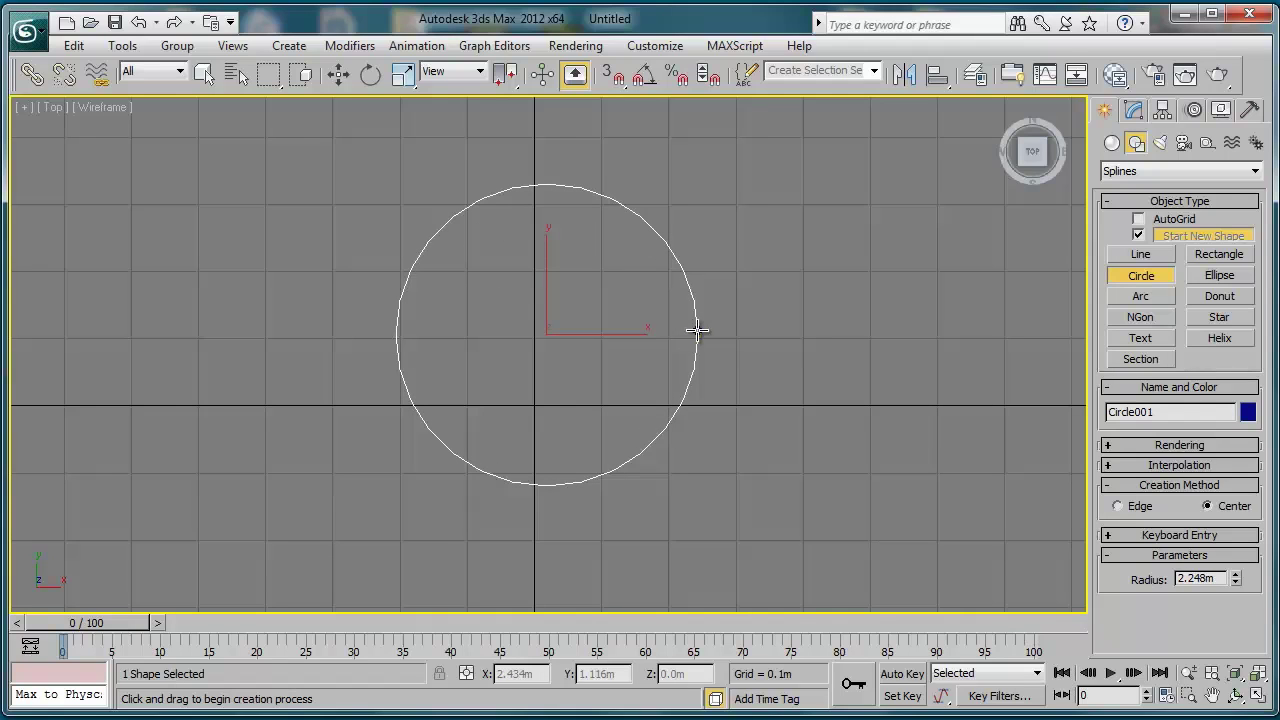
- Enlarge the circle's radius to about 2.43 m and delete the circle
left_click(1133, 110)
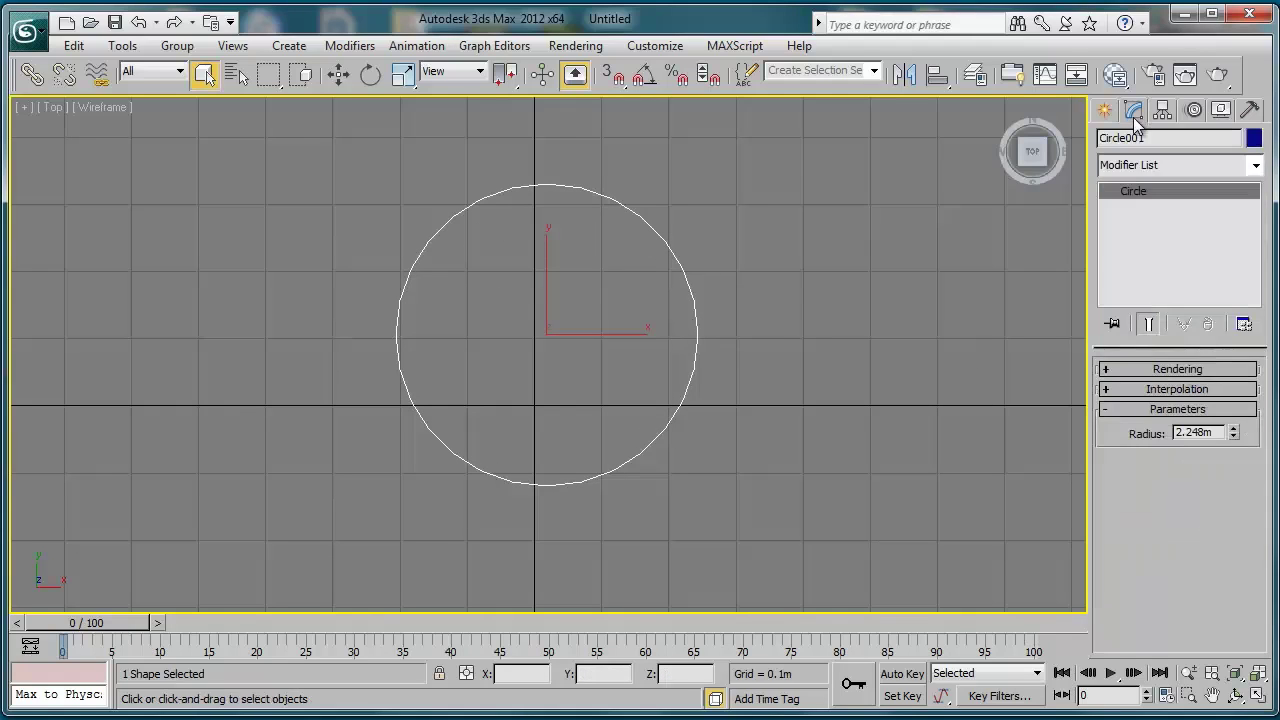
mouse_move(1236, 434)
left_mouse_down()
mouse_move(1238, 446)
mouse_move(1238, 420)
mouse_move(1240, 436)
left_mouse_up()
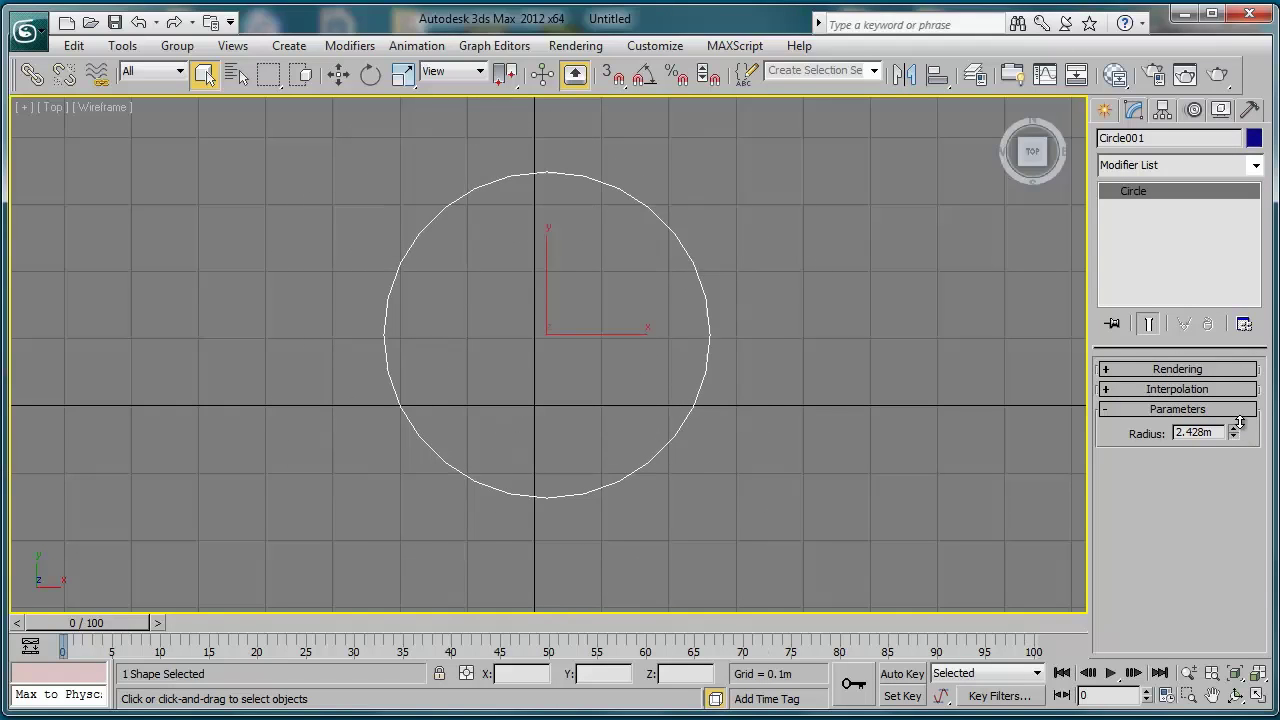
left_click(1103, 112)
middle_click_drag(759, 287, 771, 286)
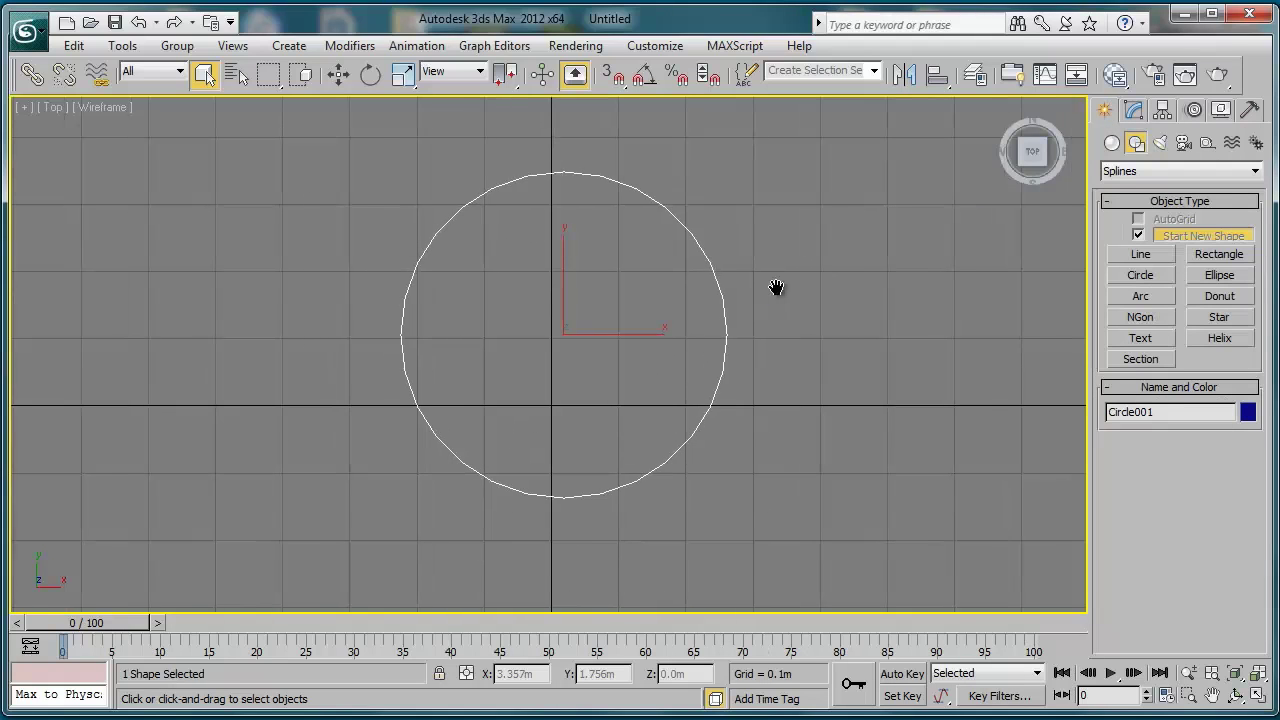
key("Delete")
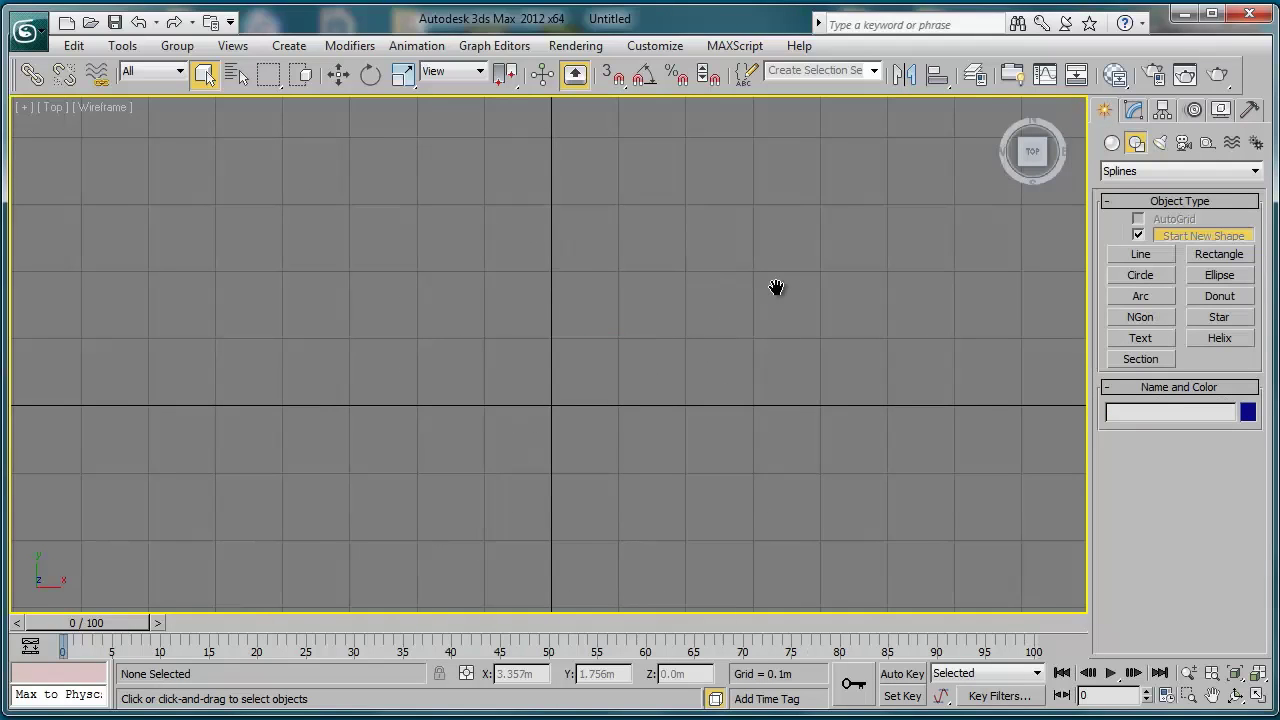
- Draw an ellipse around the origin using the Edge method, about 3.51 m long and 7.87 m wide
left_click(1210, 280)
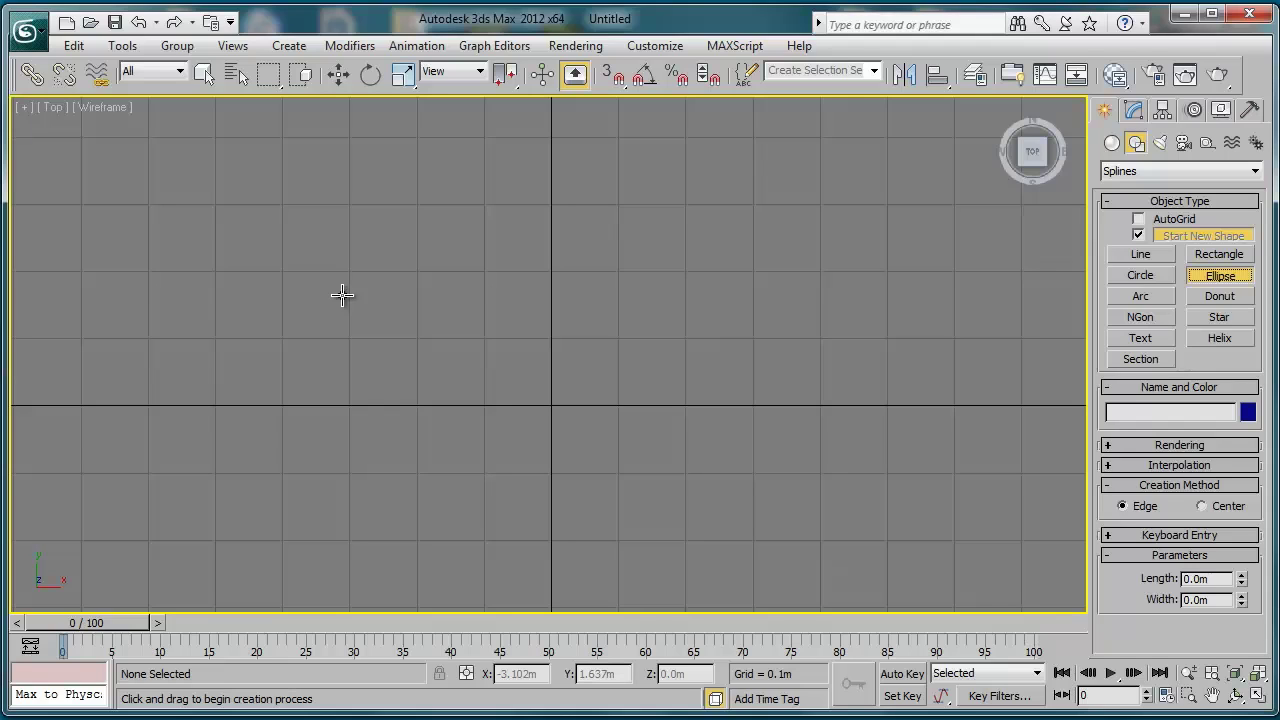
left_click_drag(342, 294, 871, 530)
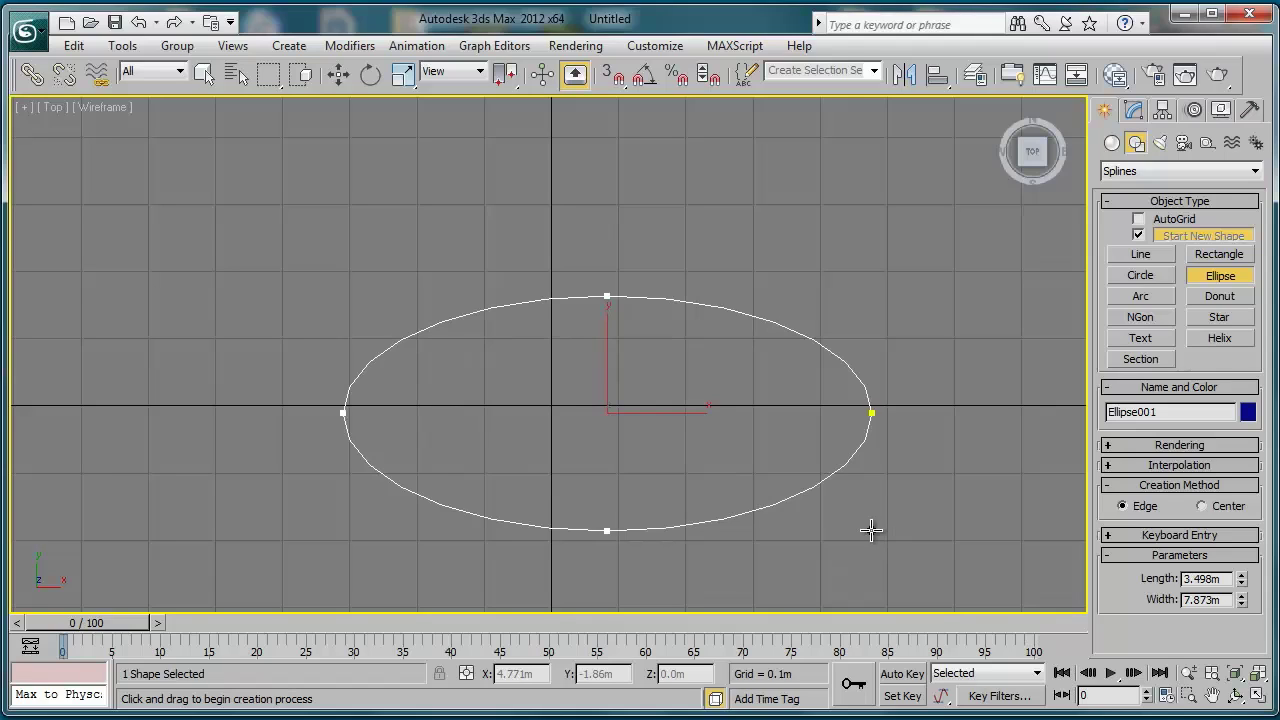
left_click_drag(871, 530, 871, 531)
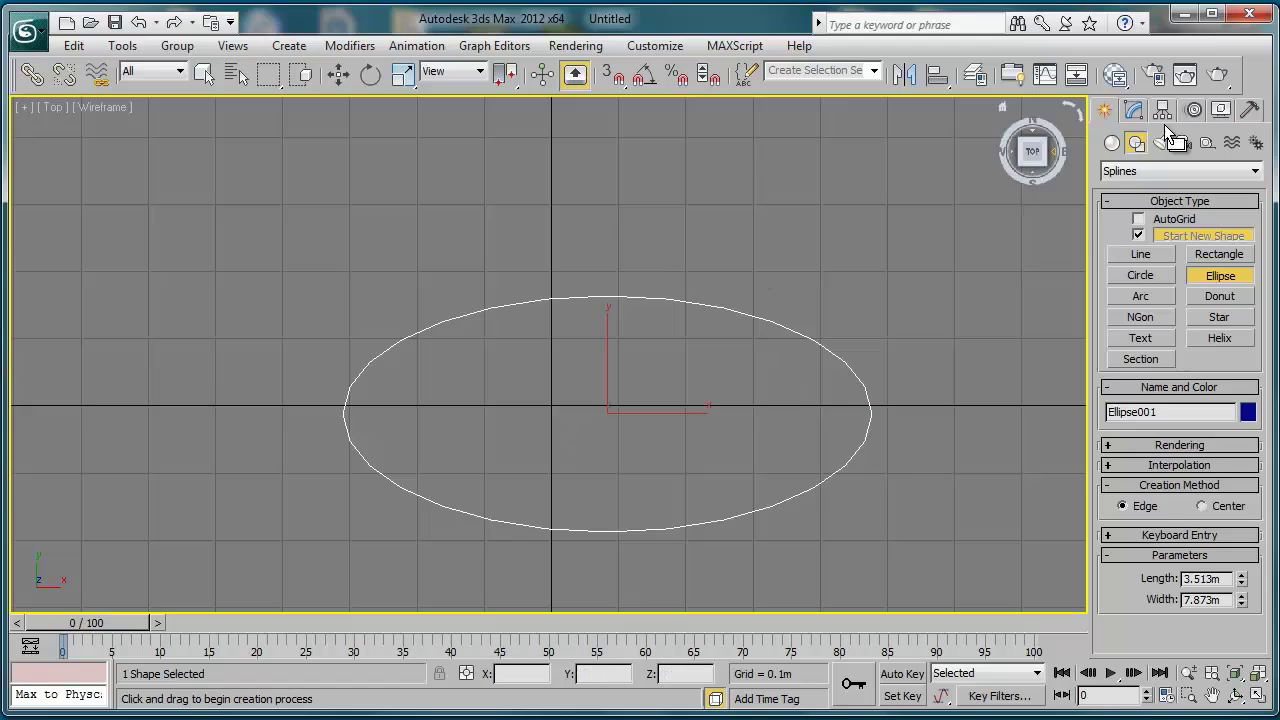
- Enlarge the ellipse to a length of about 4.60 m and a width of about 9.61 m, and delete it
left_click(1135, 110)
mouse_move(1240, 432)
left_mouse_down()
mouse_move(1236, 350)
mouse_move(1253, 516)
mouse_move(1248, 410)
left_mouse_up()
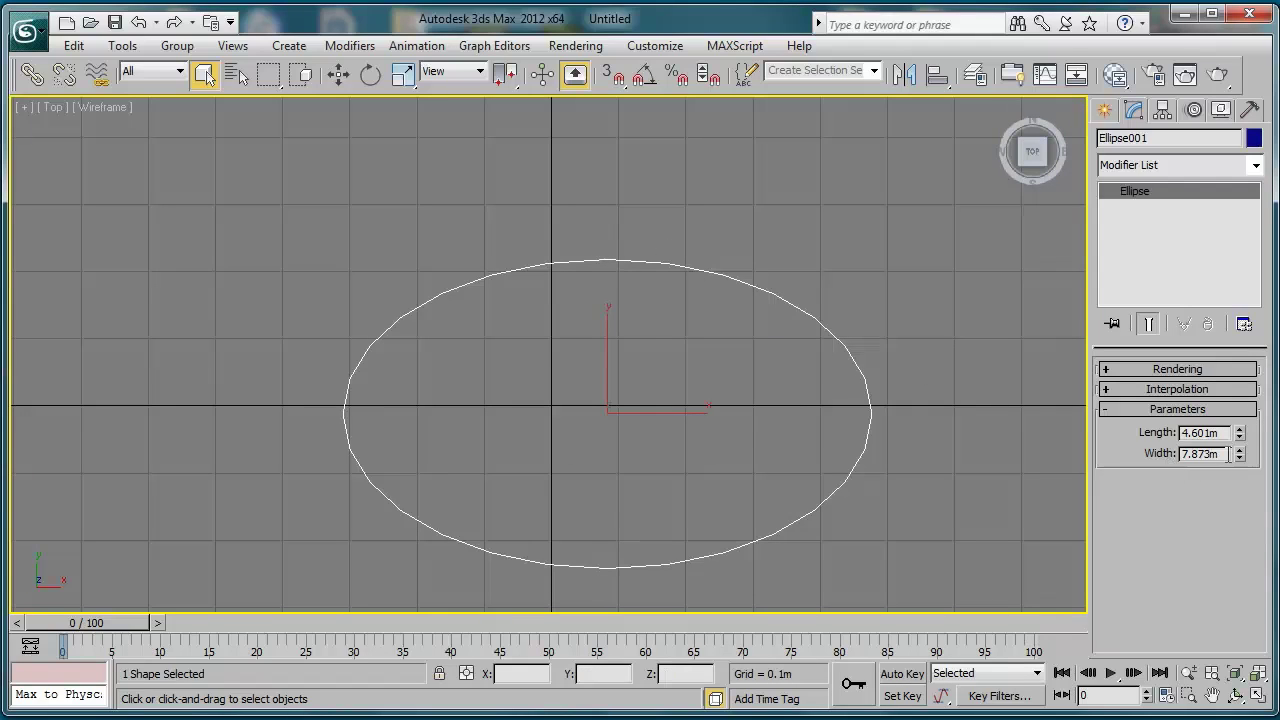
mouse_move(1239, 455)
left_mouse_down()
mouse_move(1239, 400)
mouse_move(1239, 470)
mouse_move(1239, 430)
left_mouse_up()
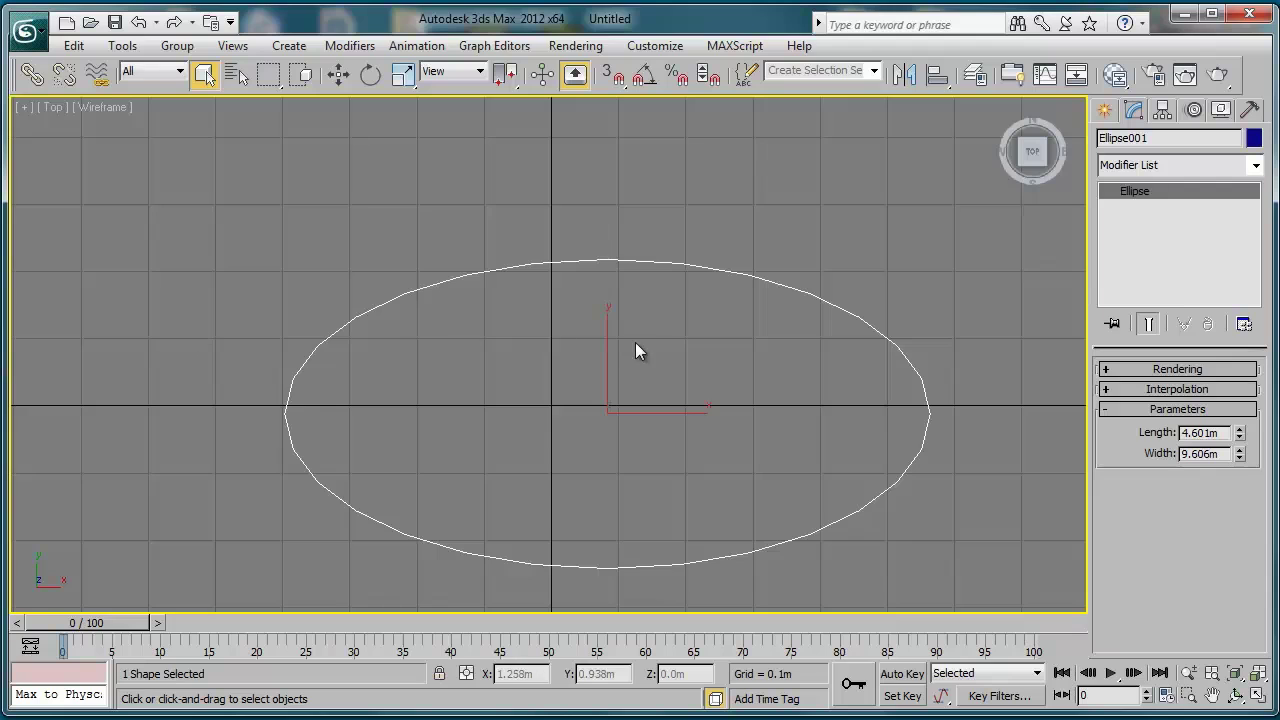
middle_click_drag(636, 343, 614, 293)
key("Delete")
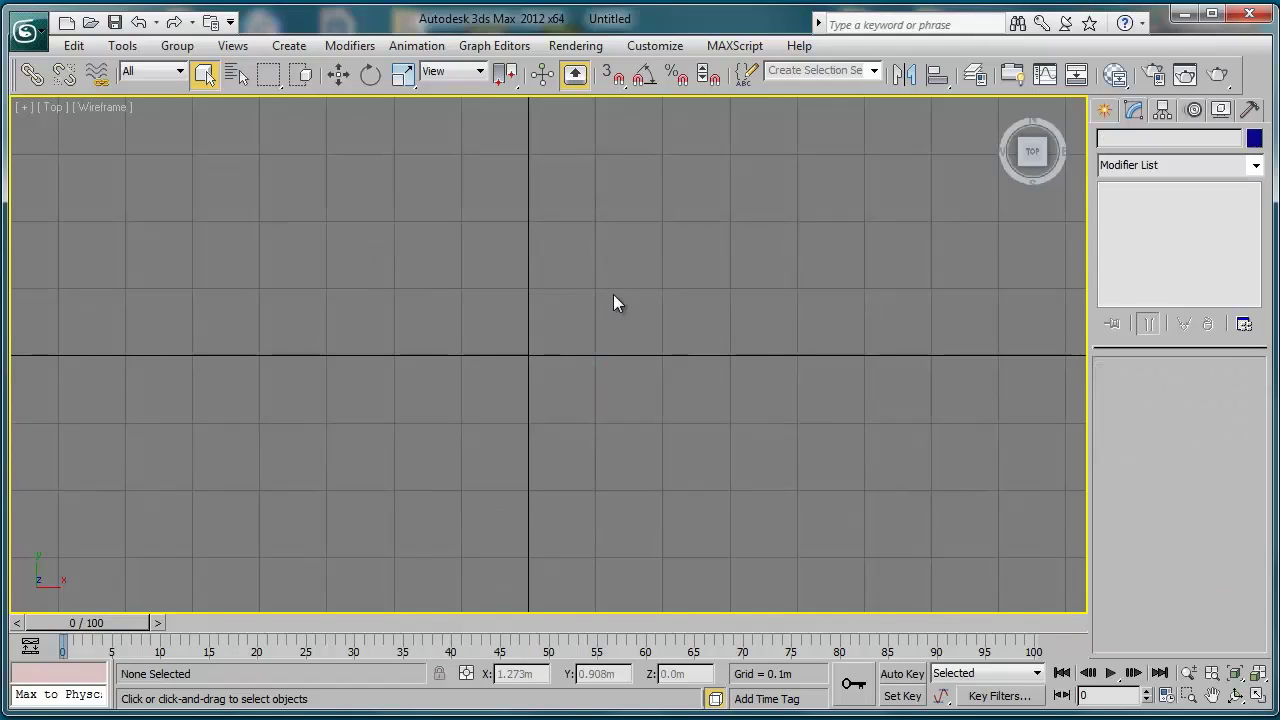
- Draw an upward-bulging End-End-Middle arc across the Top view with a radius of about 7.4 m, and undo it
left_click(1105, 110)
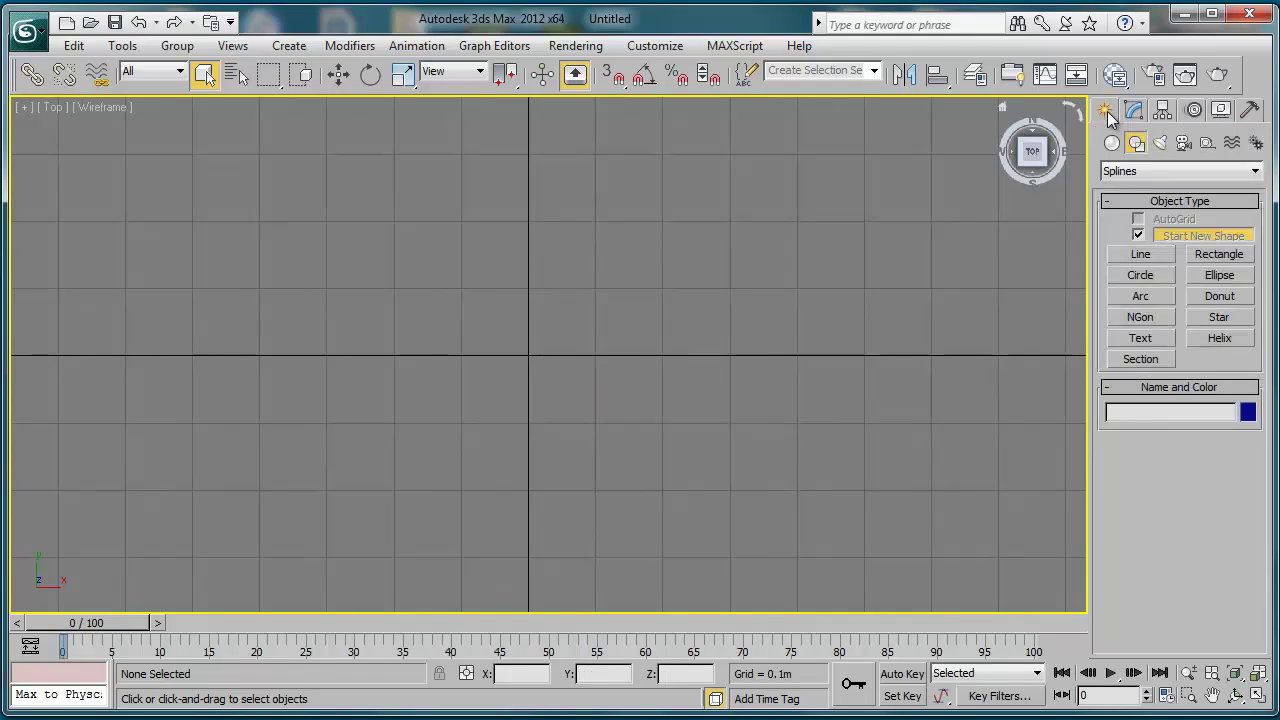
left_click(1154, 295)
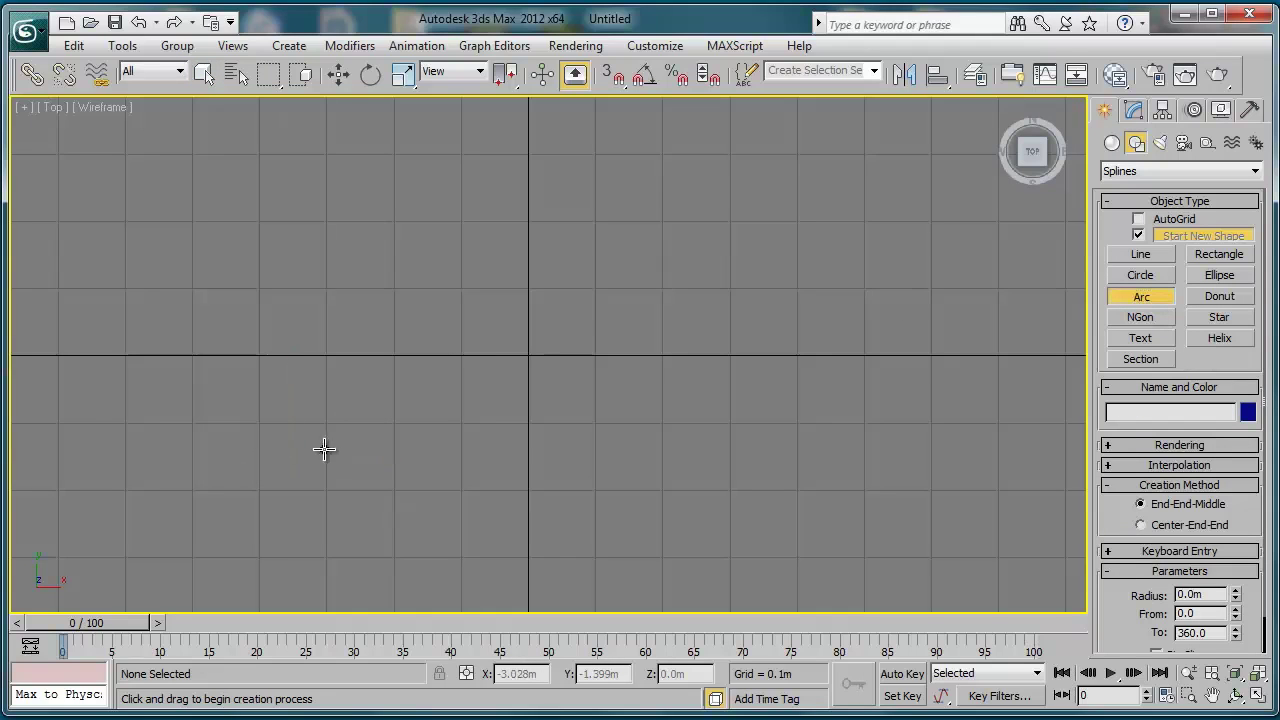
left_click_drag(268, 480, 938, 234)
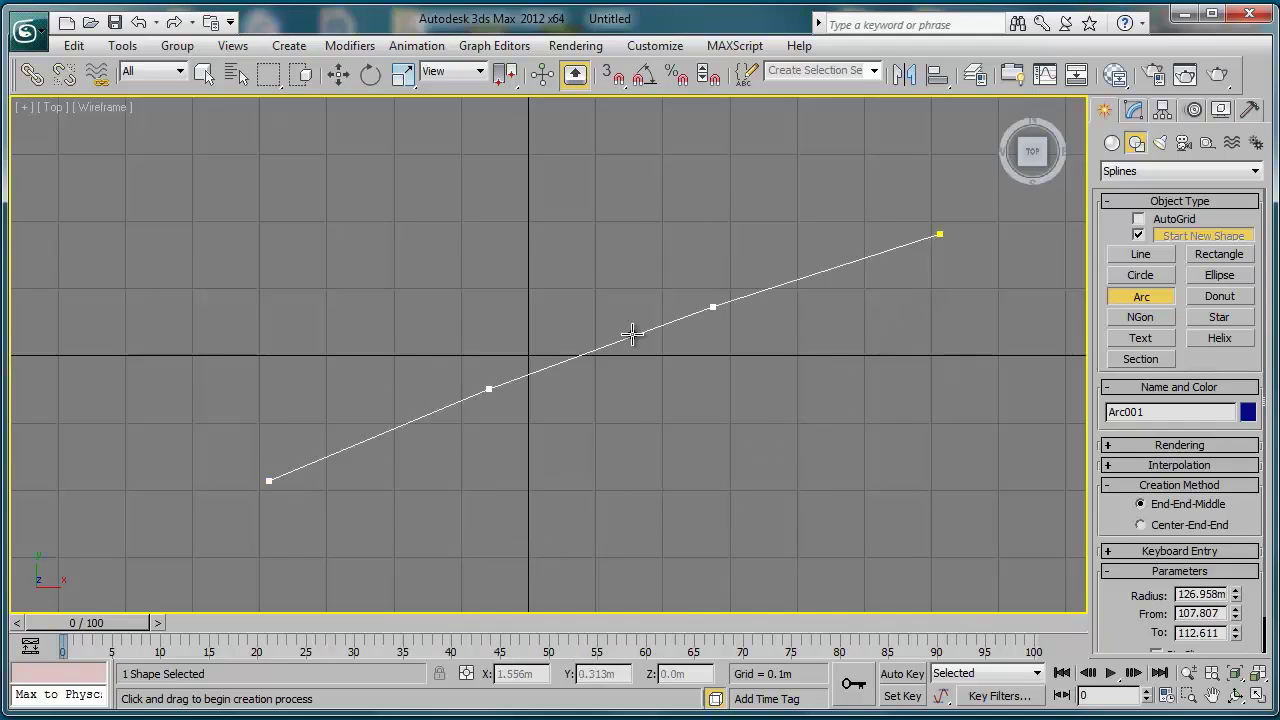
left_click(549, 215)
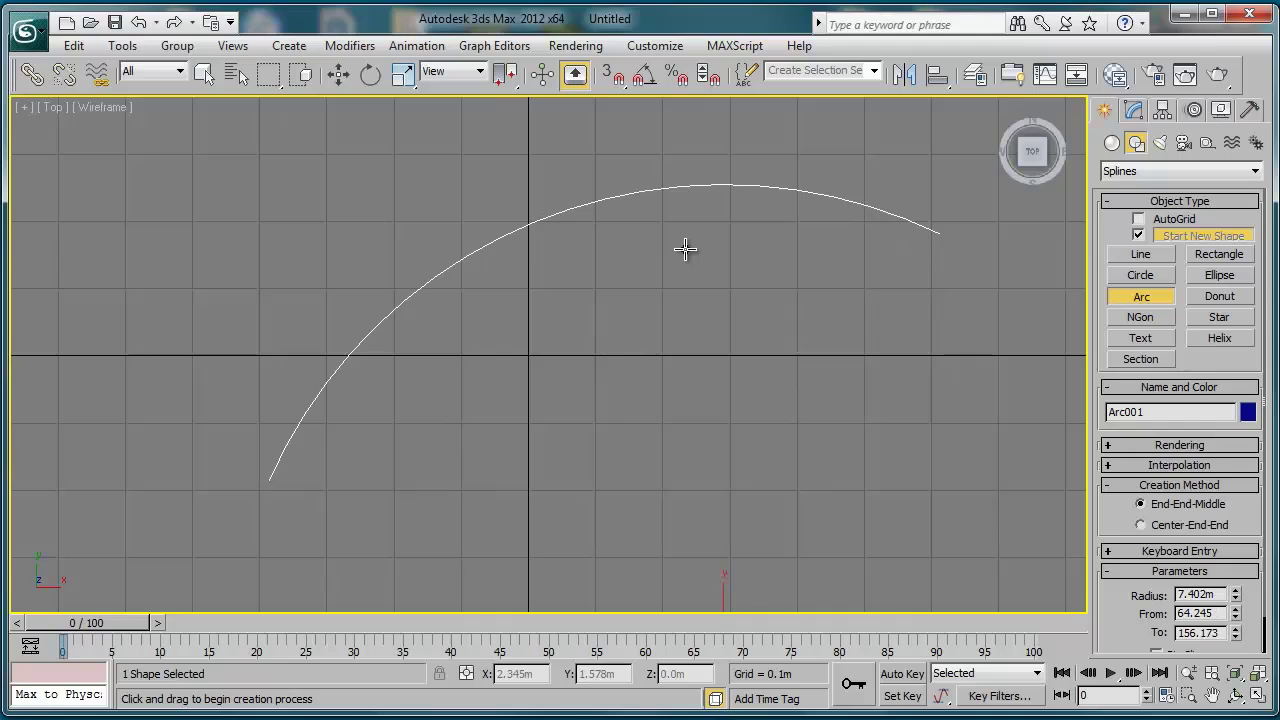
middle_click_drag(685, 249, 634, 251)
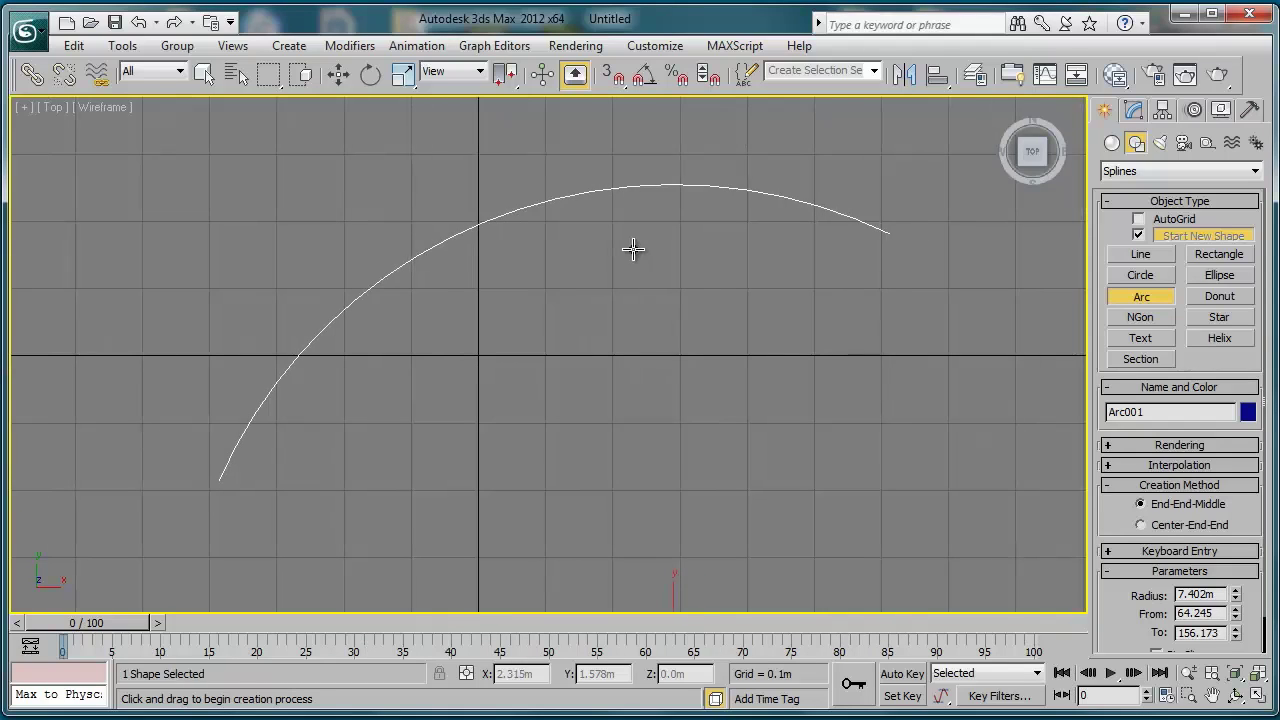
key("ctrl+z")
- Draw a donut centered near the origin with radii of about 3.44 m and 2.12 m
left_click(1222, 300)
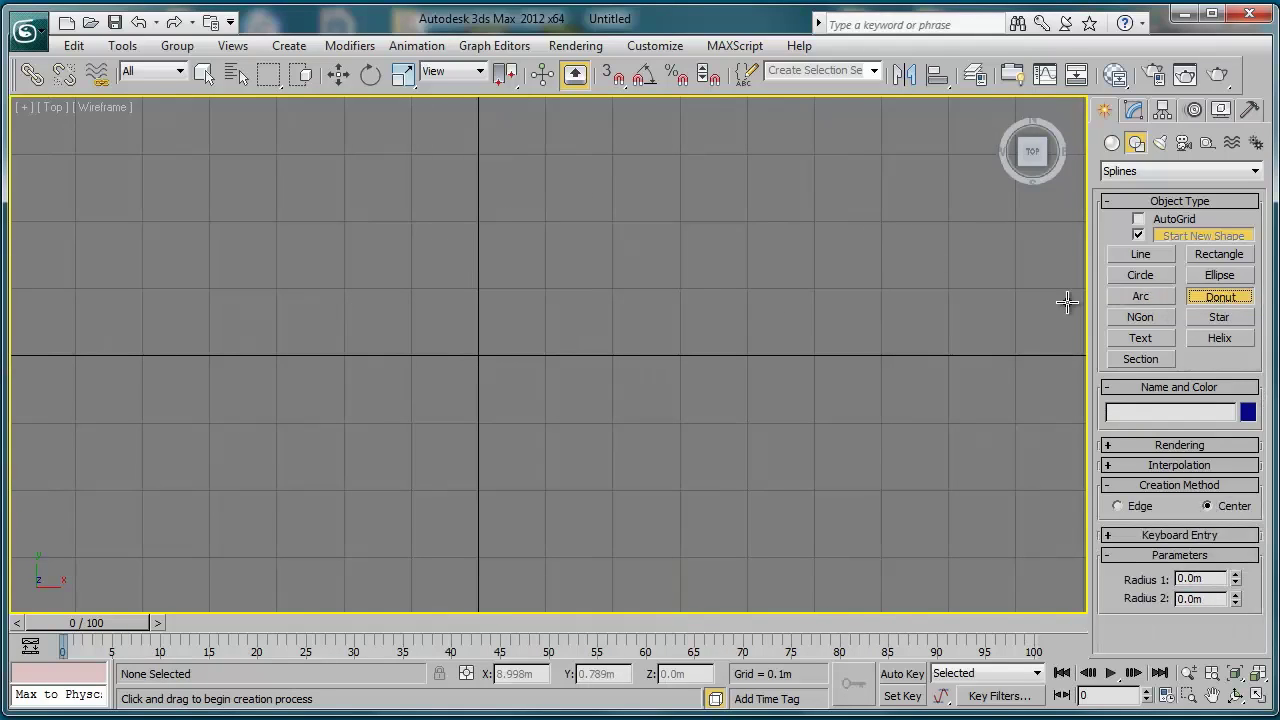
middle_click_drag(560, 317, 649, 325)
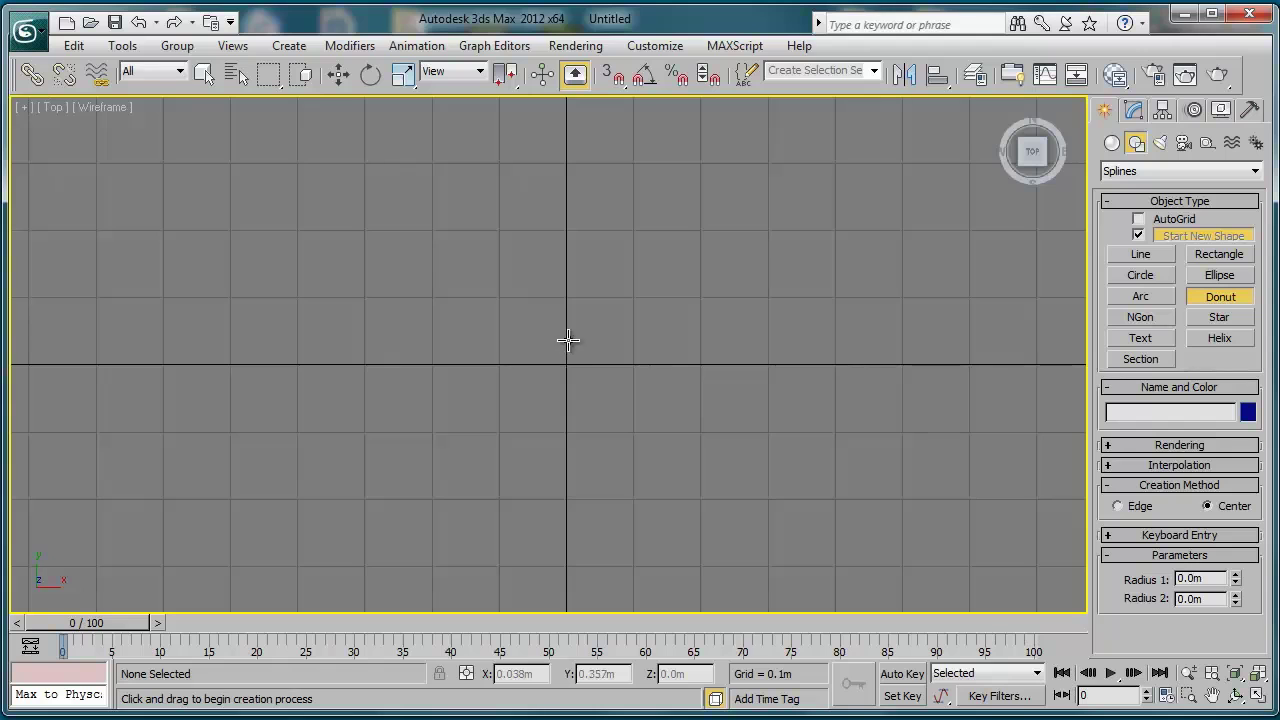
left_click_drag(556, 328, 726, 486)
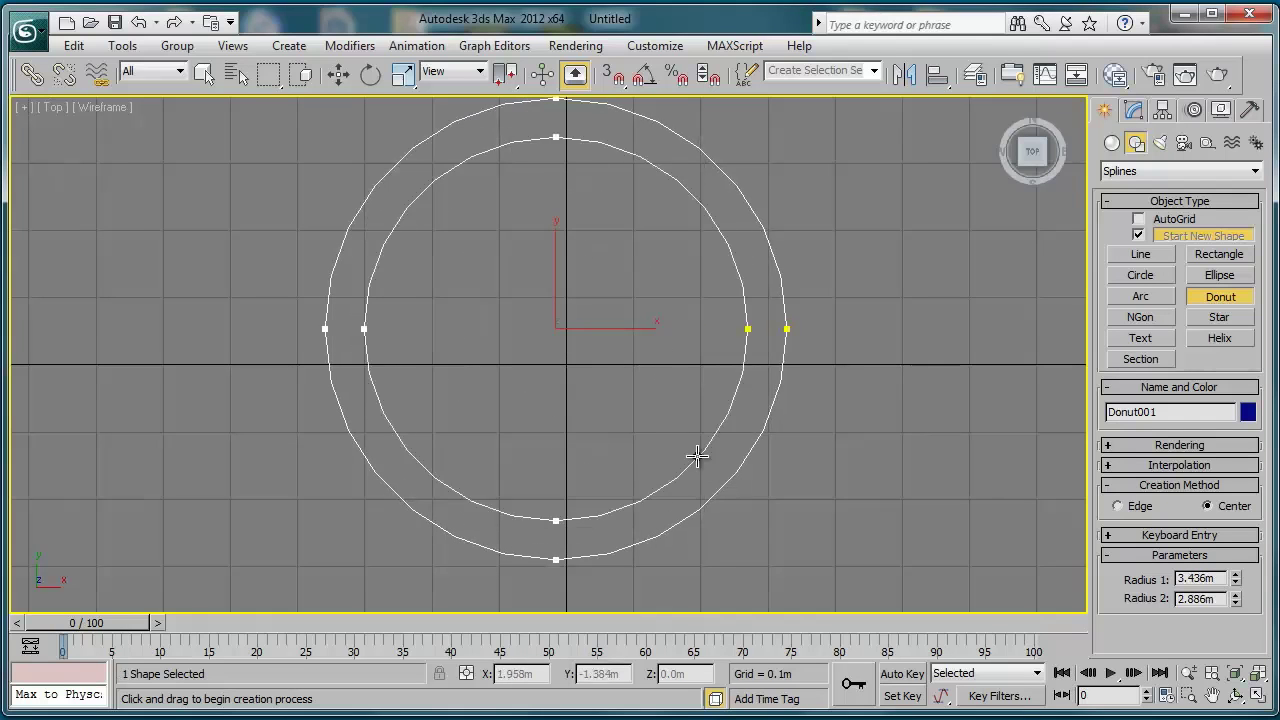
left_click(667, 419)
- Draw a second donut on the X axis beside the first, with an outer radius of about 4.53 m and a narrow ring
middle_click_drag(763, 394, 480, 392)
scroll(480, 392, "down", 2)
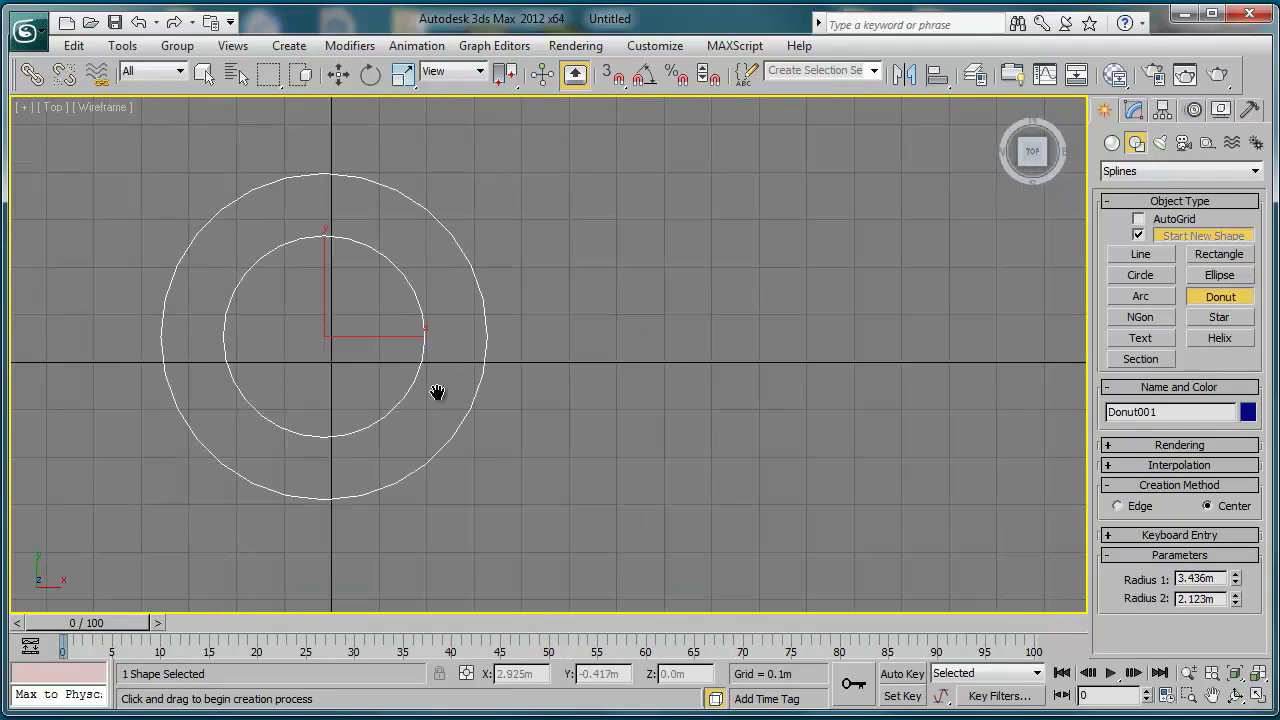
scroll(437, 394, "up", 1)
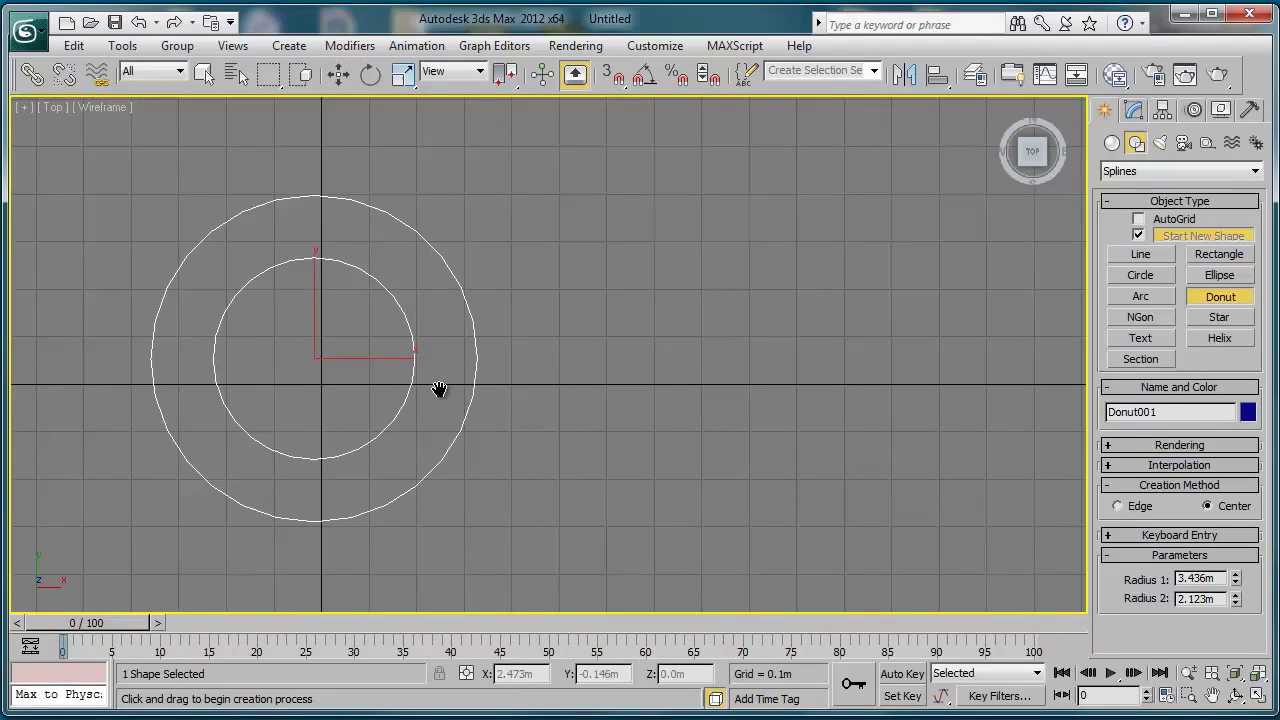
left_click(756, 384)
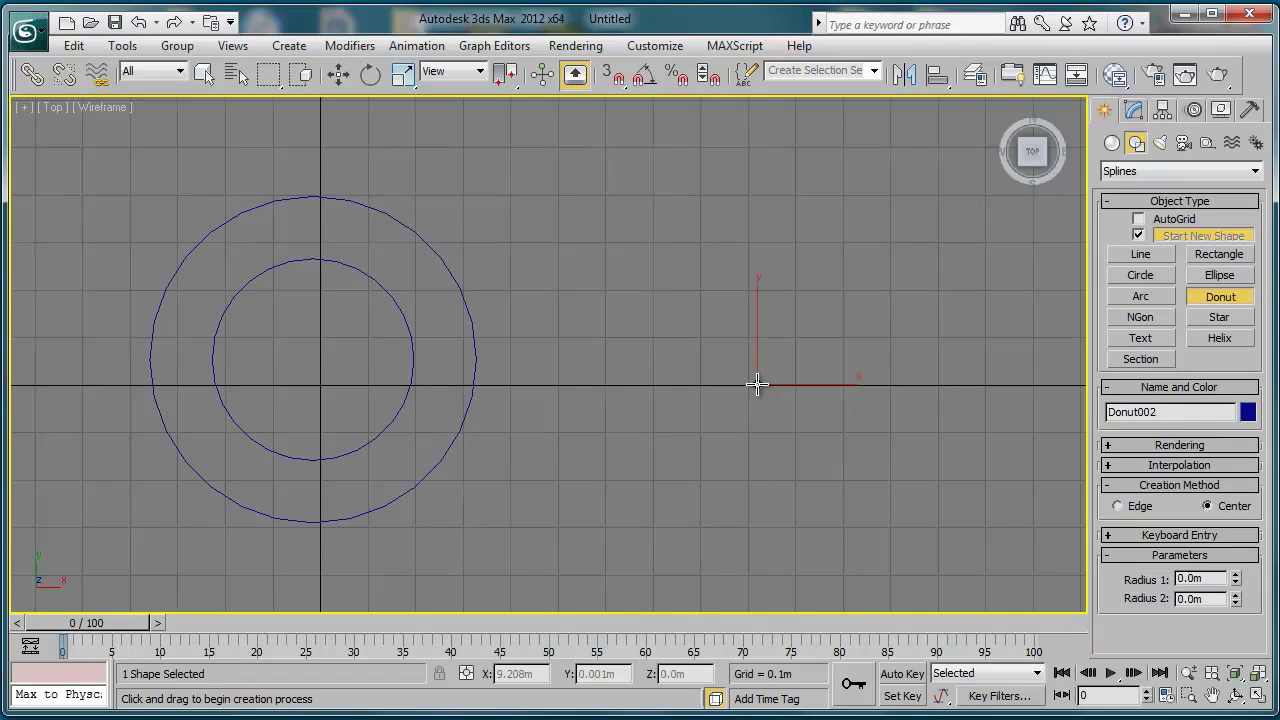
left_click_drag(756, 384, 607, 229)
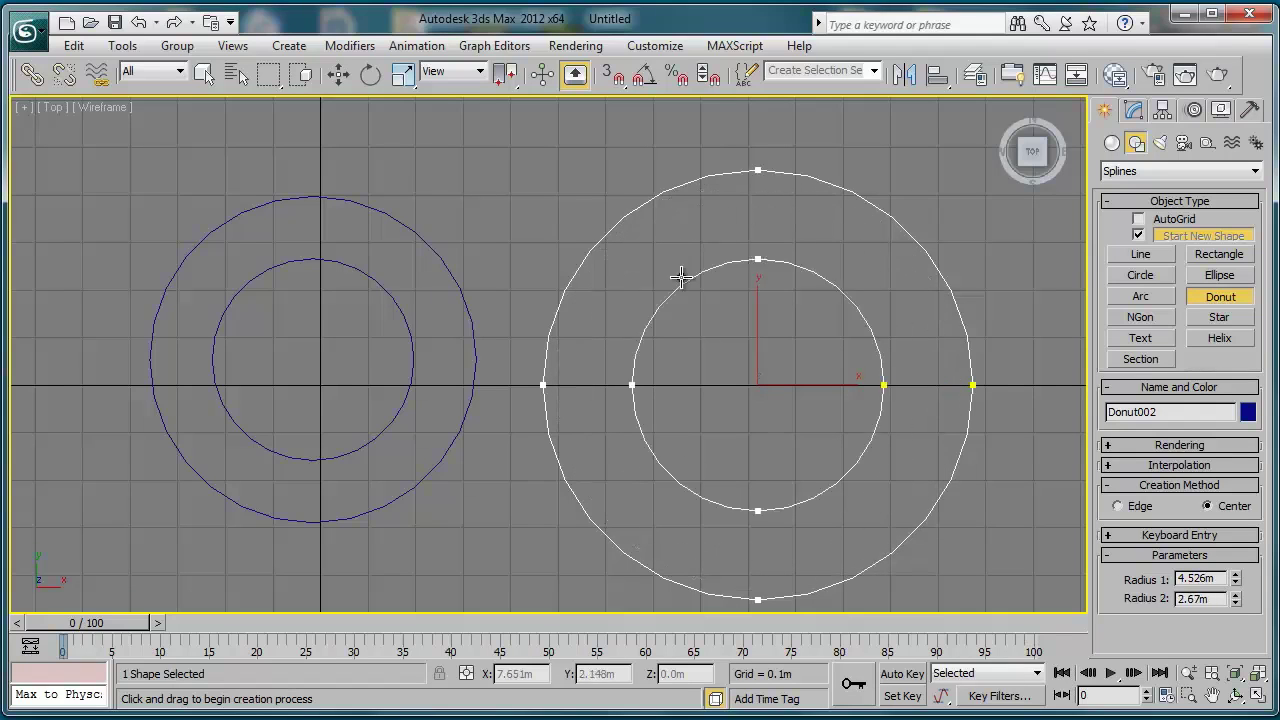
left_click(684, 222)
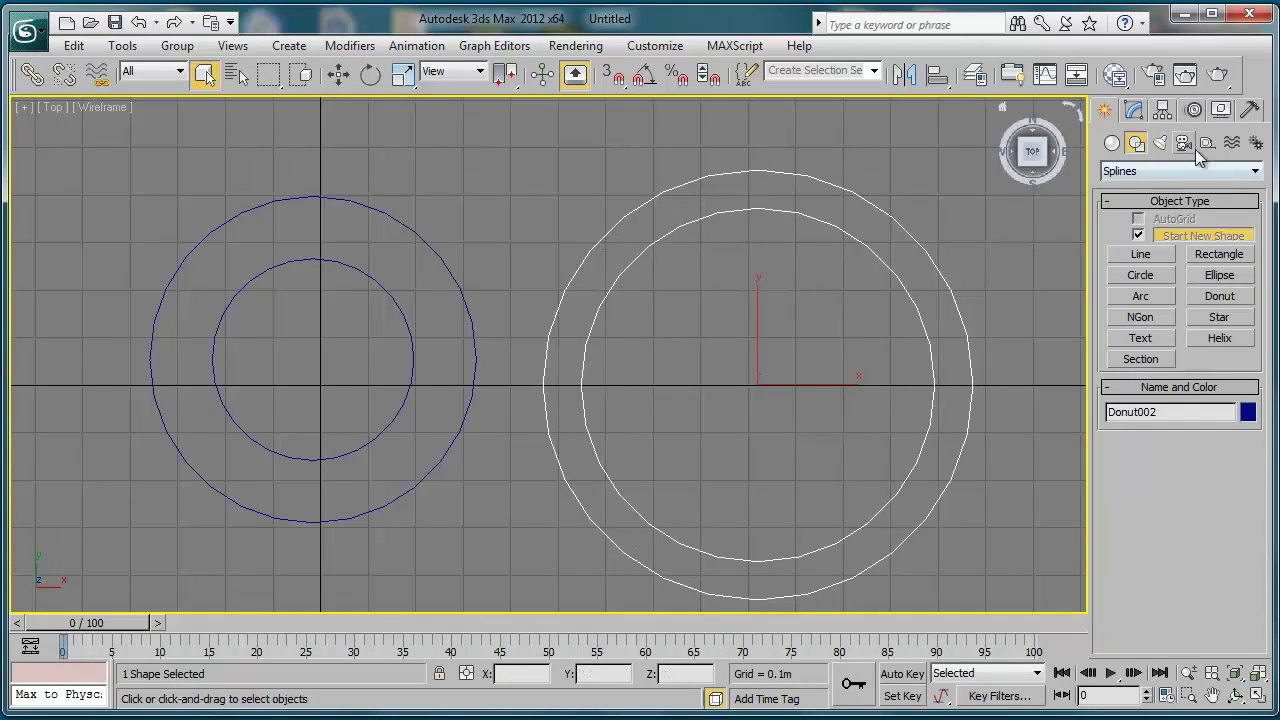
- Adjust the second donut's Radius 1 to about 5.79 m and Radius 2 to about 4.39 m
left_click(1133, 109)
mouse_move(1235, 432)
left_mouse_down()
mouse_move(1234, 400)
mouse_move(1233, 434)
left_mouse_up()
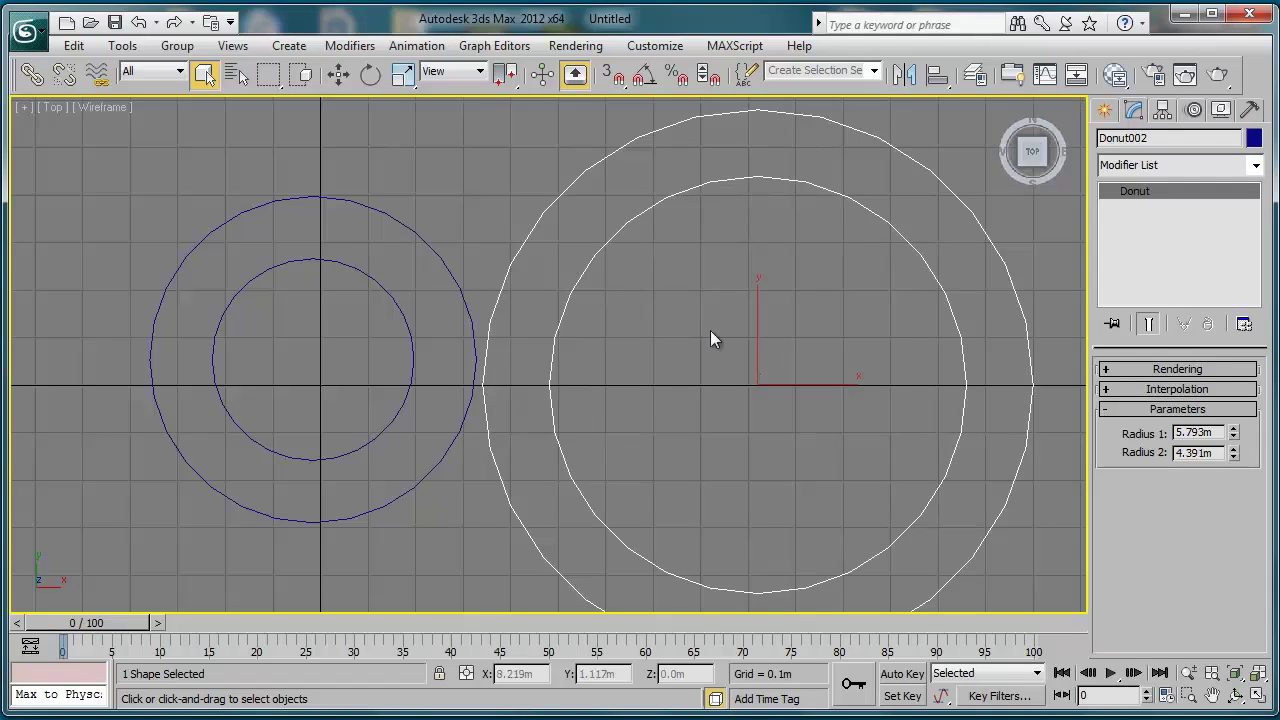
- Select both donuts and delete them
left_click(317, 440, "ctrl")
key("Delete")
key("z")
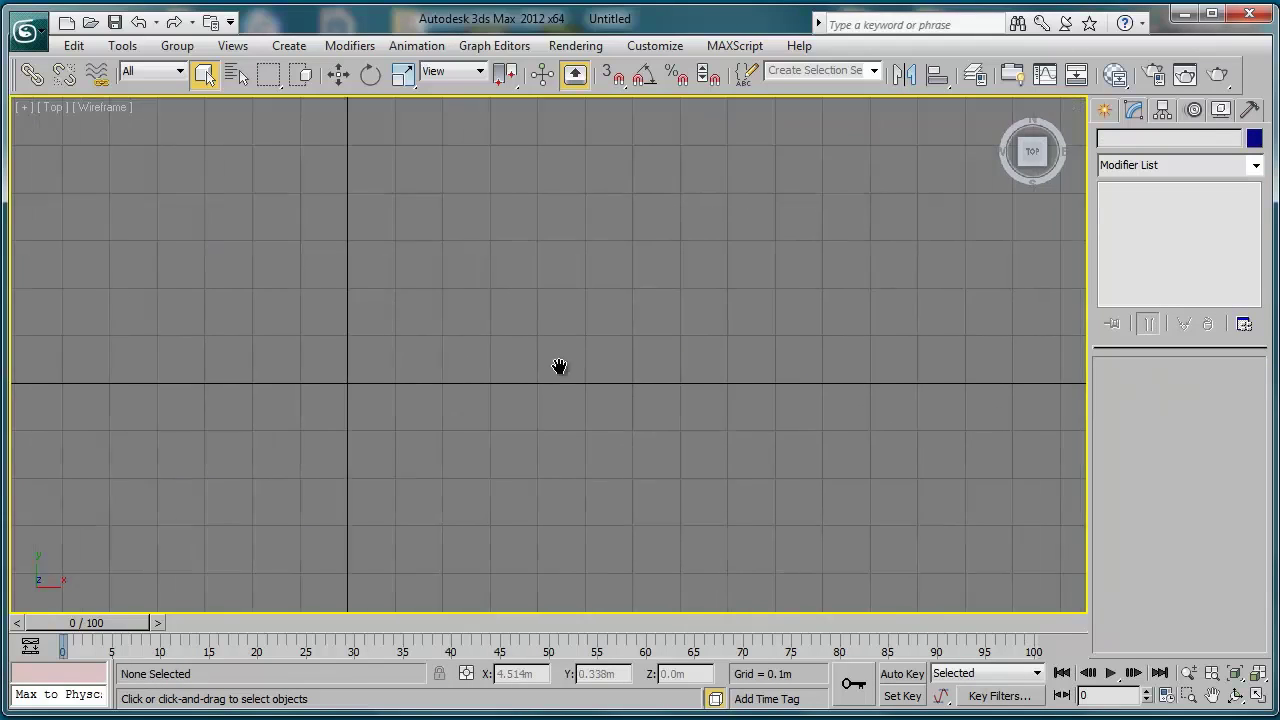
- Draw a six-sided NGon with a radius of about 3.02 m near the origin
left_click(1103, 110)
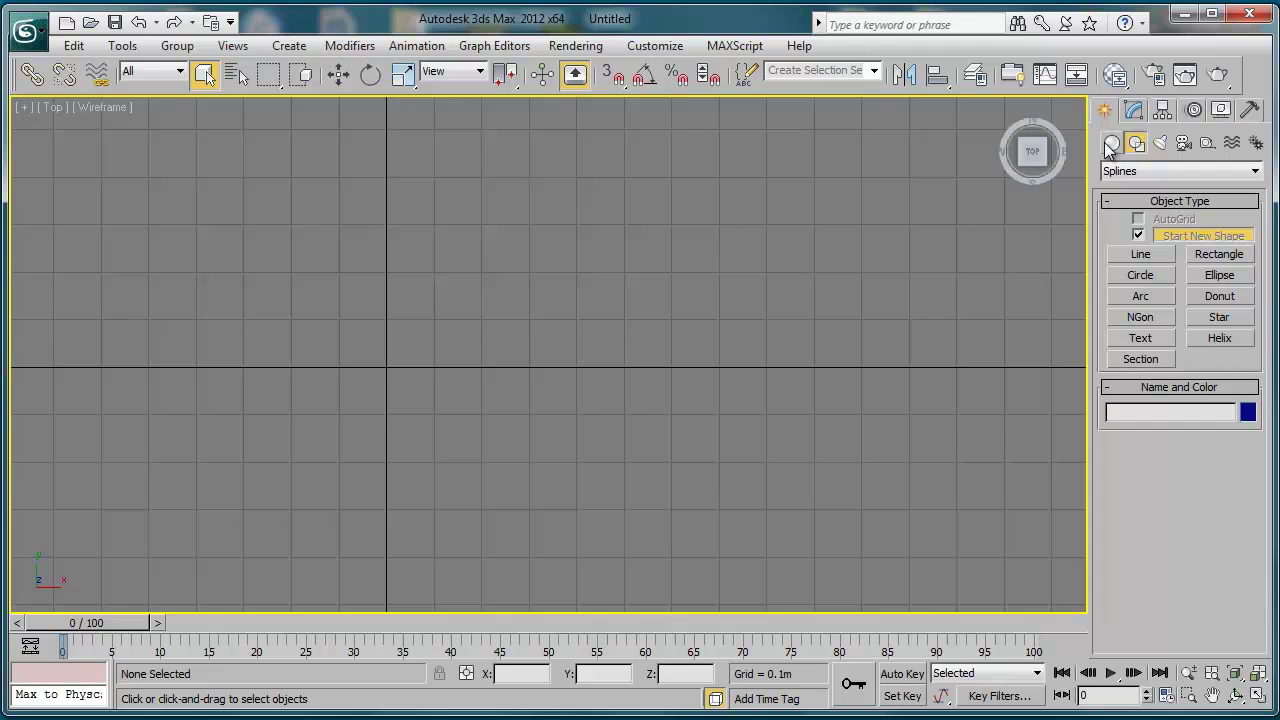
left_click(1140, 317)
middle_click_drag(449, 295, 569, 295)
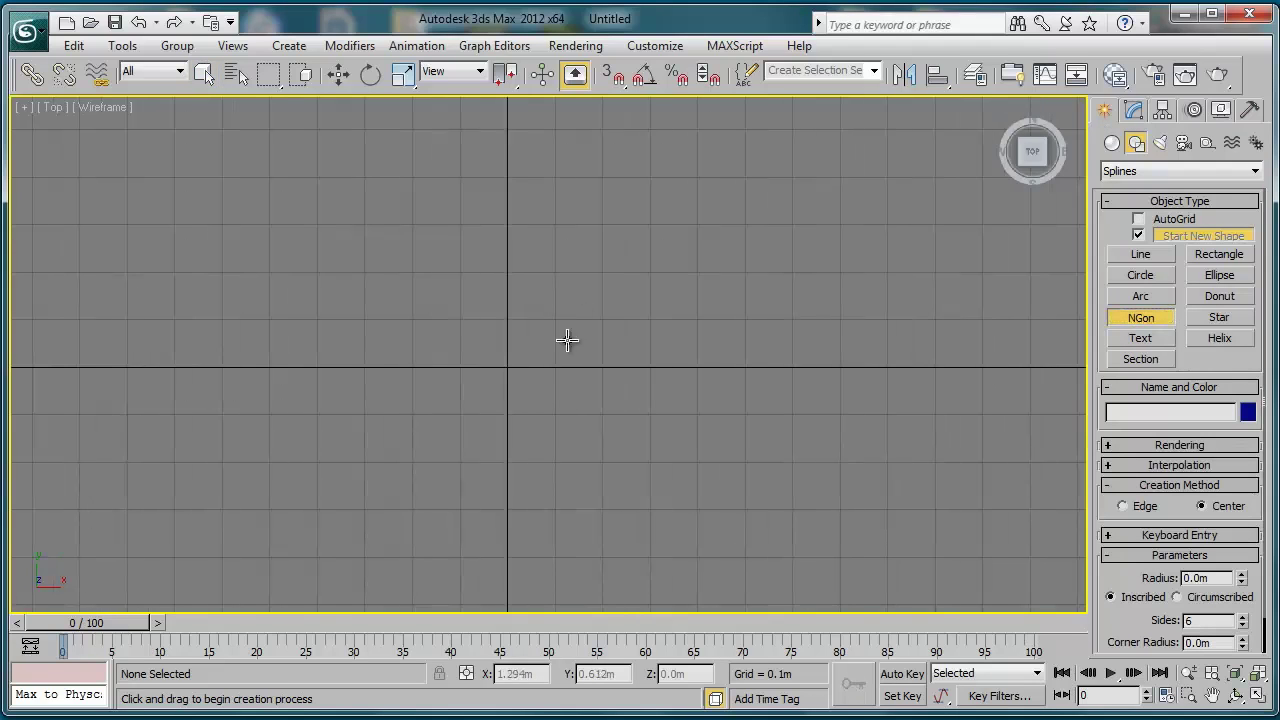
left_click_drag(445, 300, 537, 388)
right_click(502, 322)
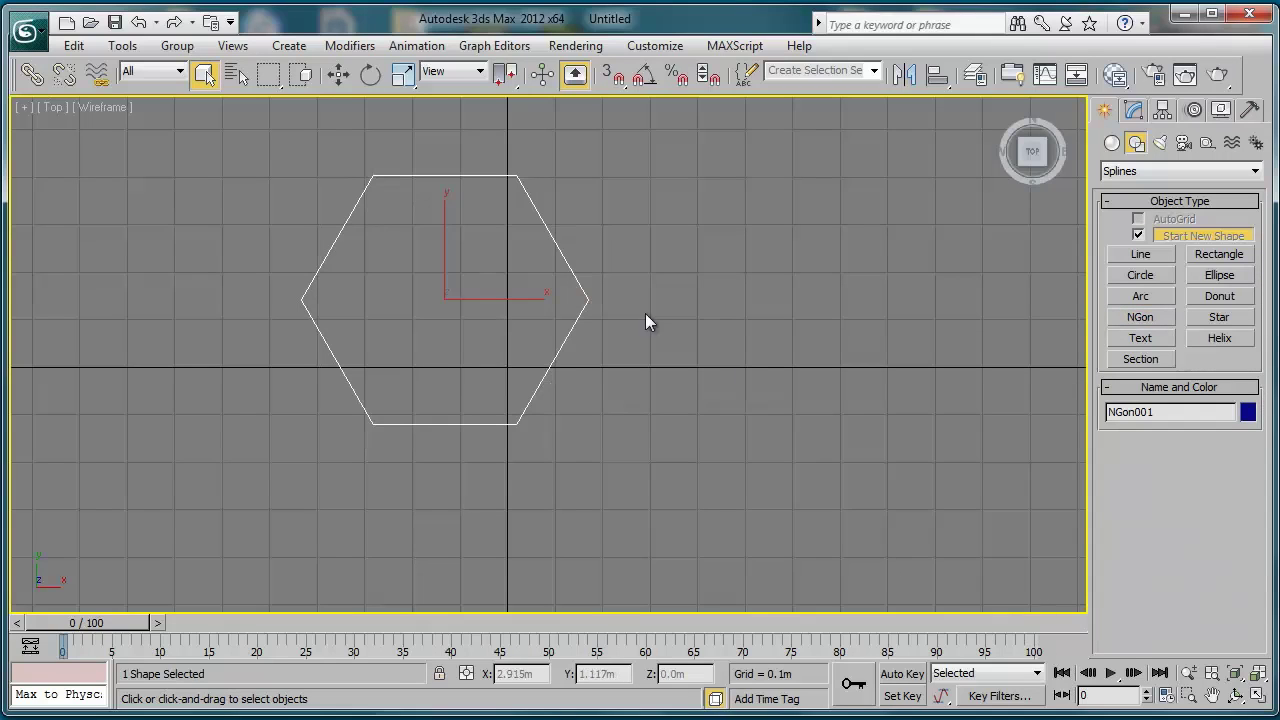
middle_click_drag(649, 320, 674, 337)
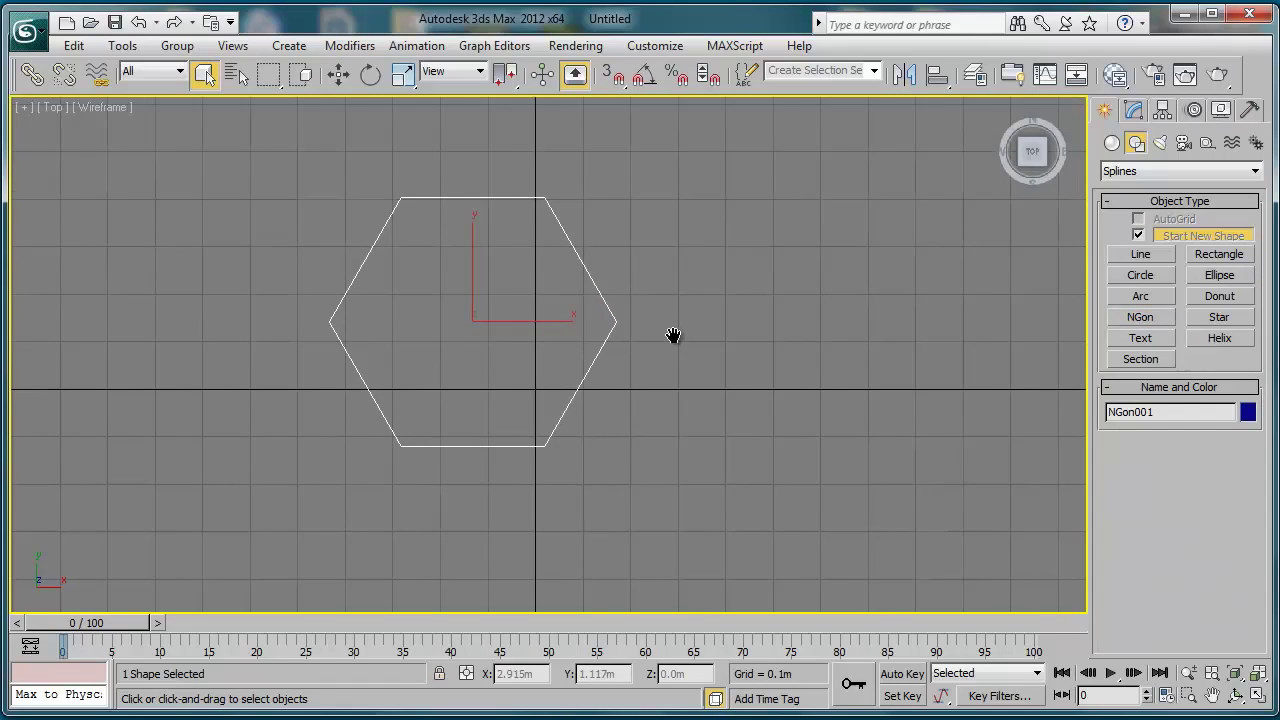
- Increase the NGon's radius to about 3.84 m
left_click(1133, 112)
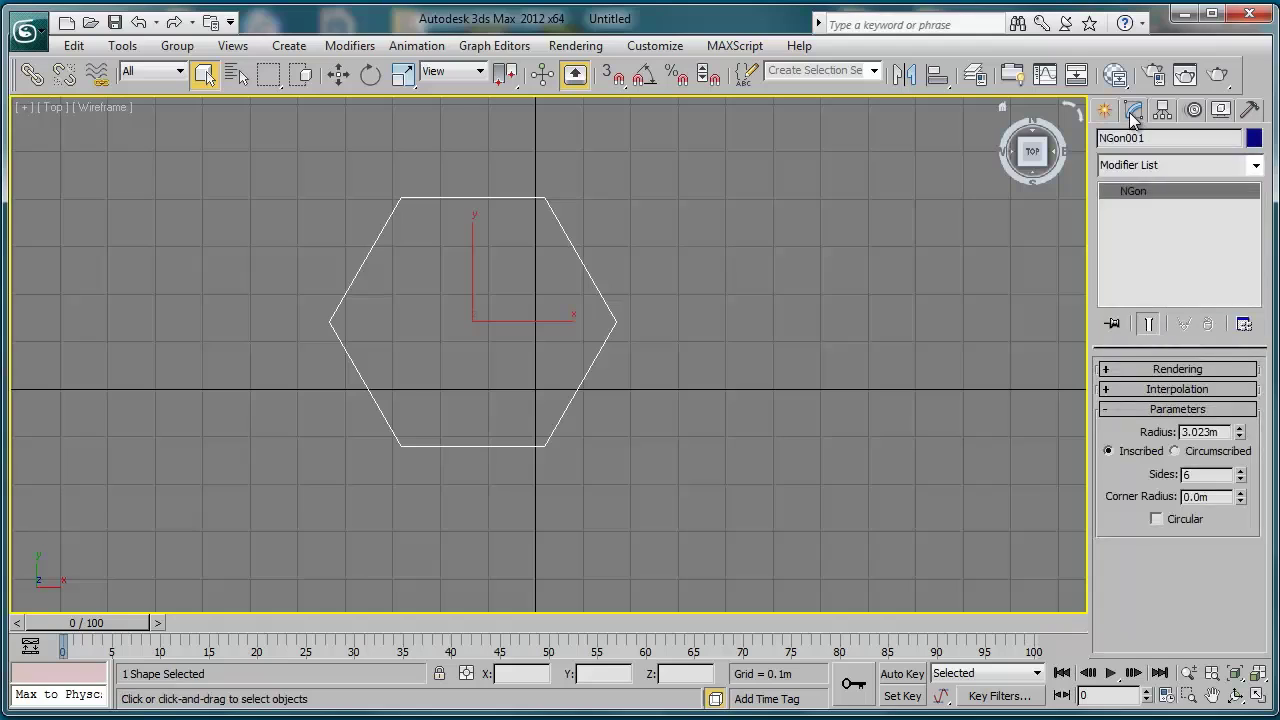
left_click_drag(1239, 440, 1239, 420)
middle_click_drag(716, 328, 778, 358)
- Try the NGon with 3, 10 and 35 sides
double_click(1185, 475)
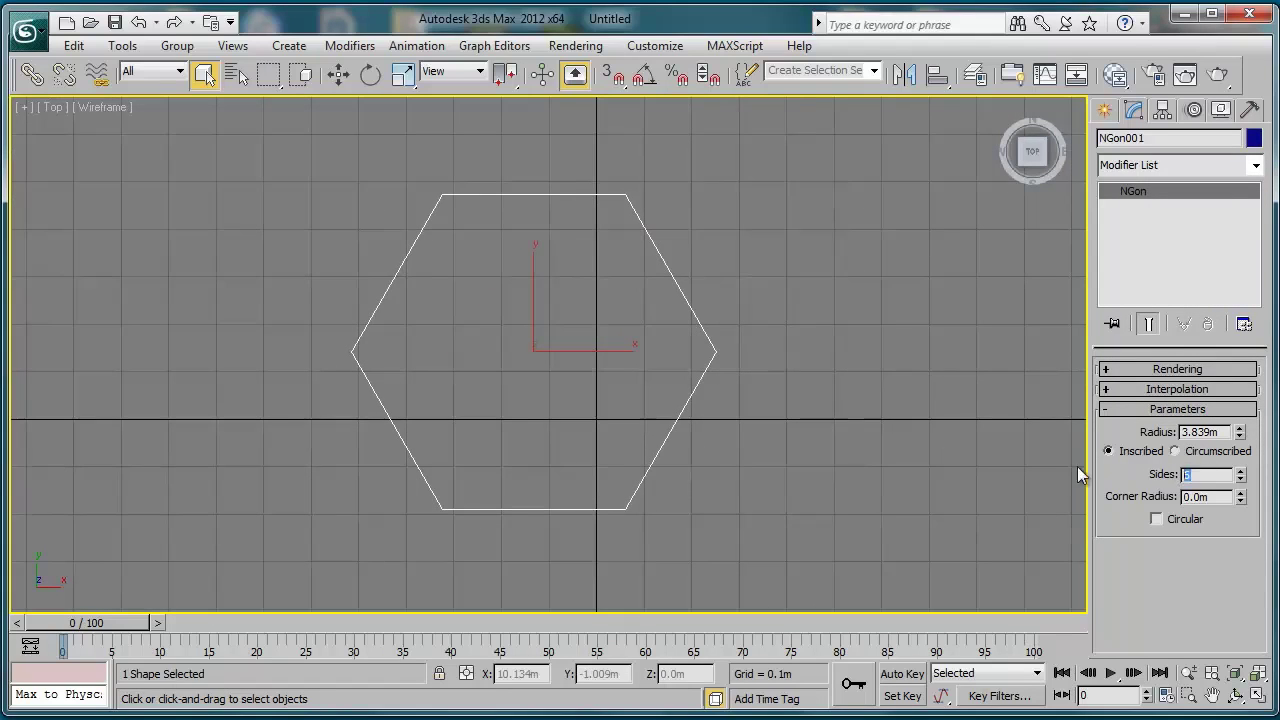
type("3")
key("Return")
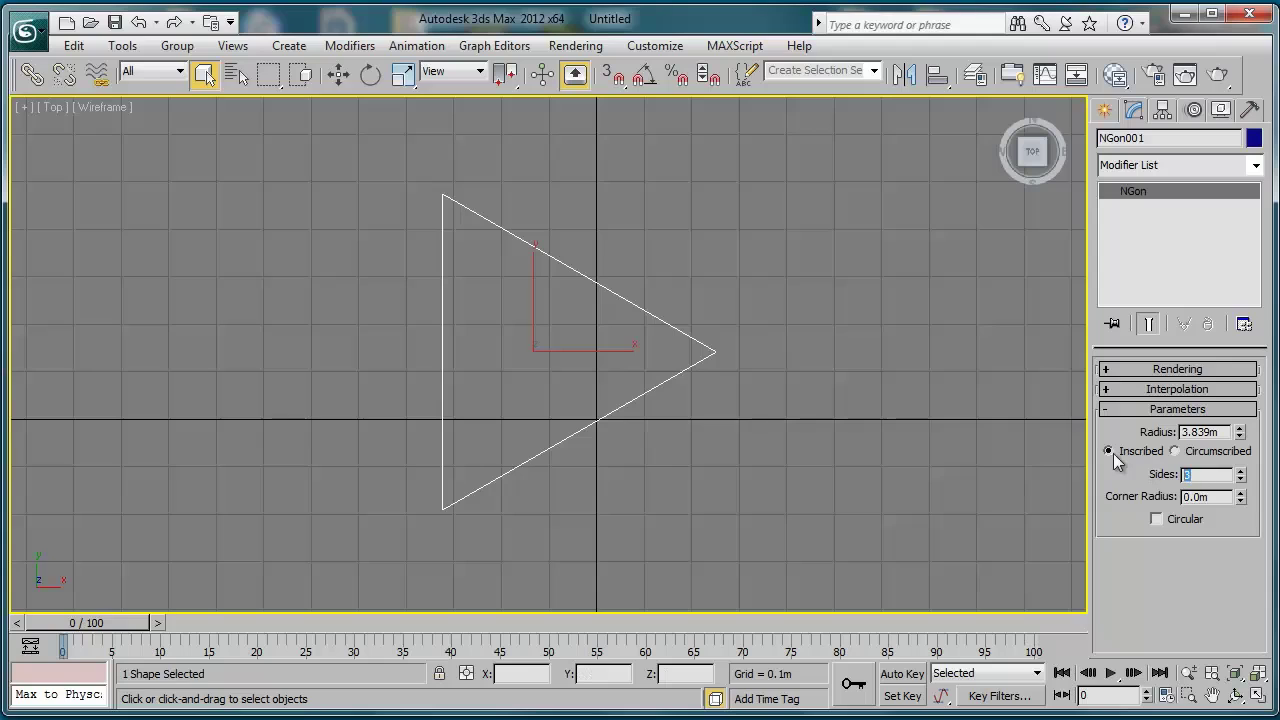
type("10")
key("Return")
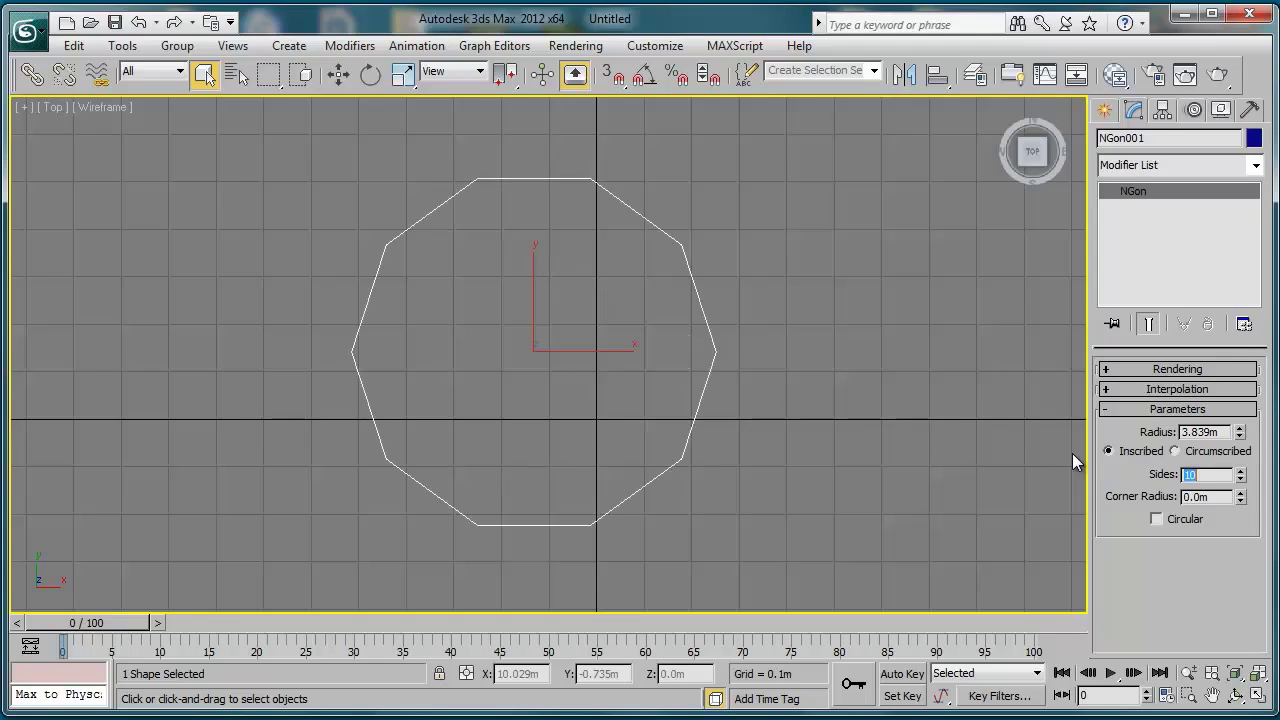
middle_click_drag(587, 301, 582, 302)
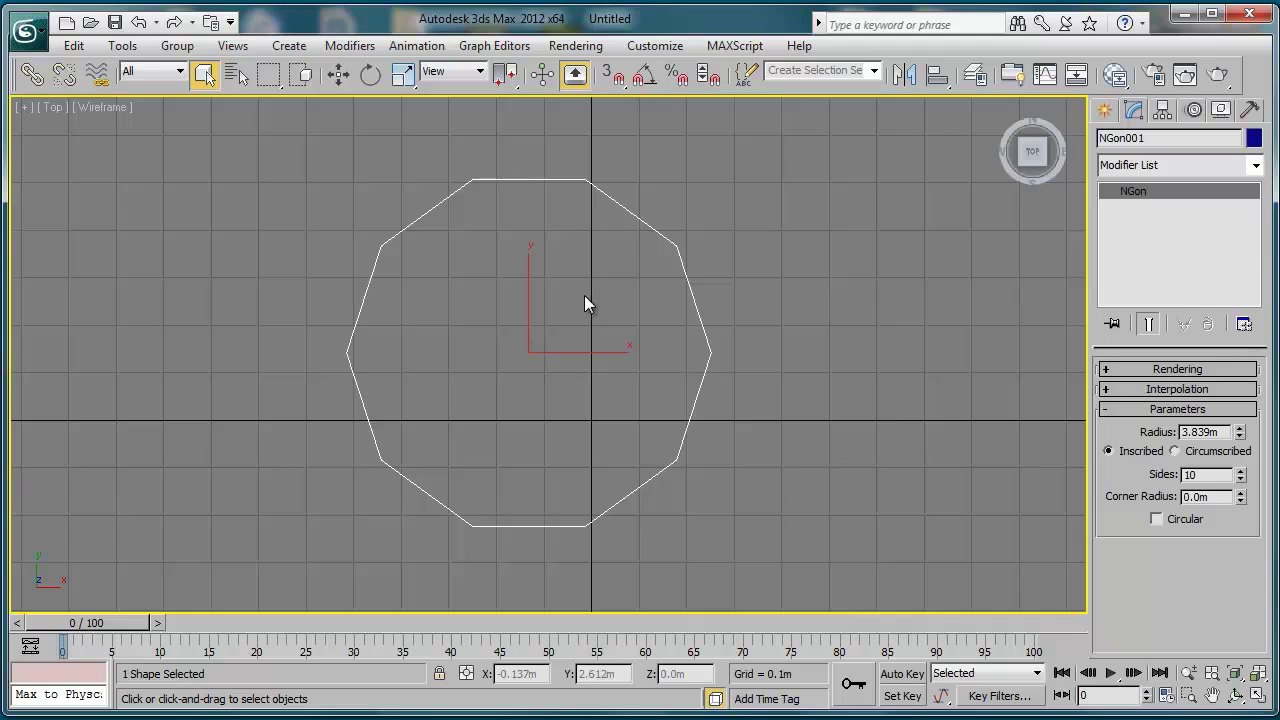
mouse_move(585, 297)
middle_mouse_down()
mouse_move(603, 289)
mouse_move(581, 290)
middle_mouse_up()
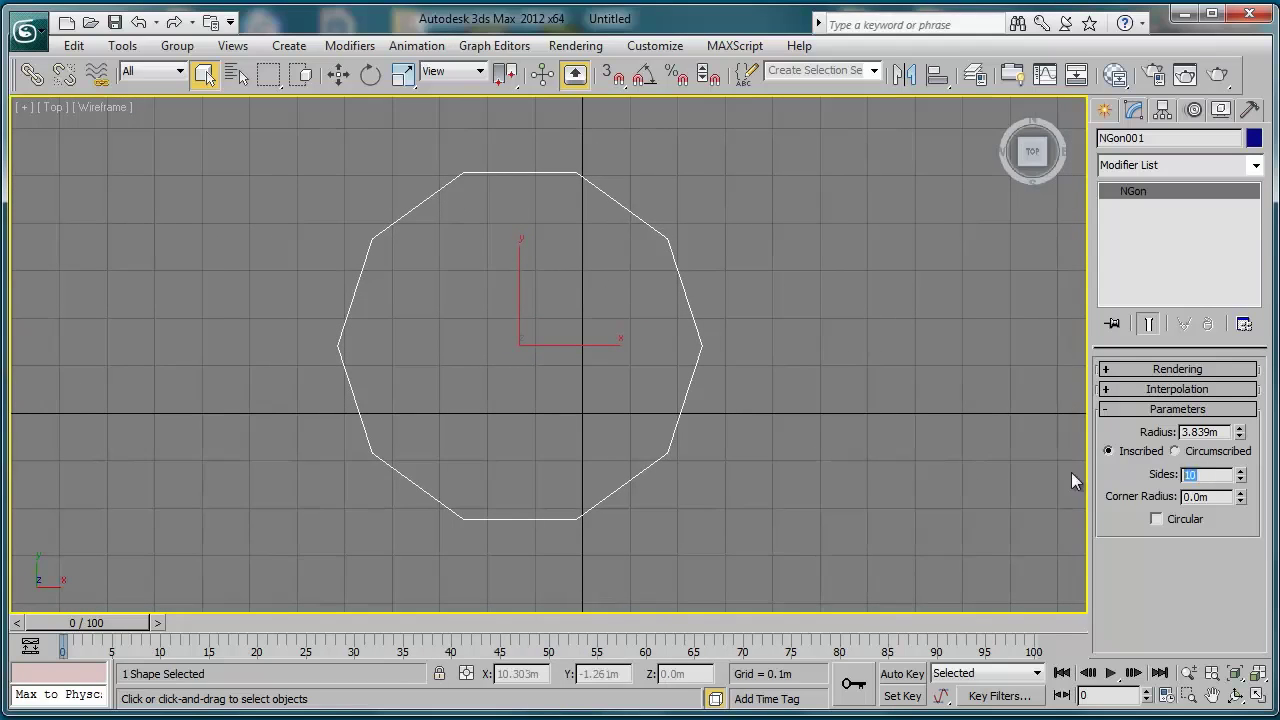
type("35")
key("Return")
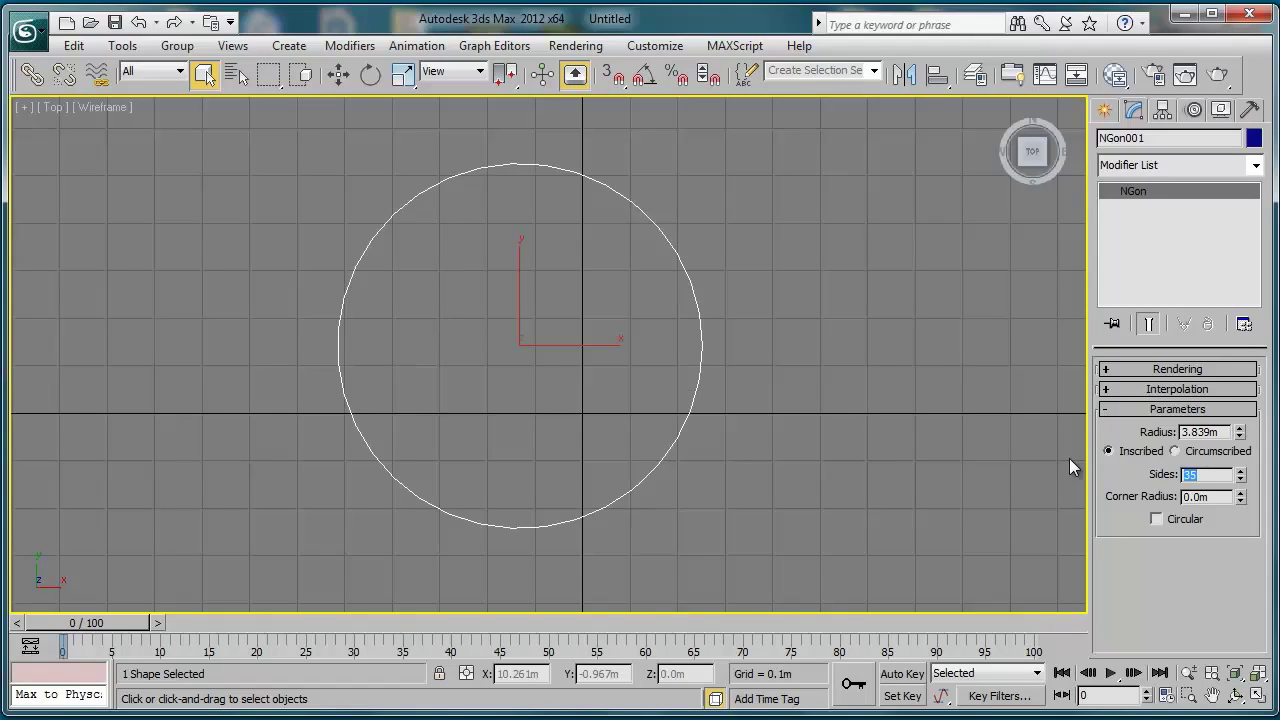
- Set the NGon's sides to 6 and delete the shape
type("6")
key("Return")
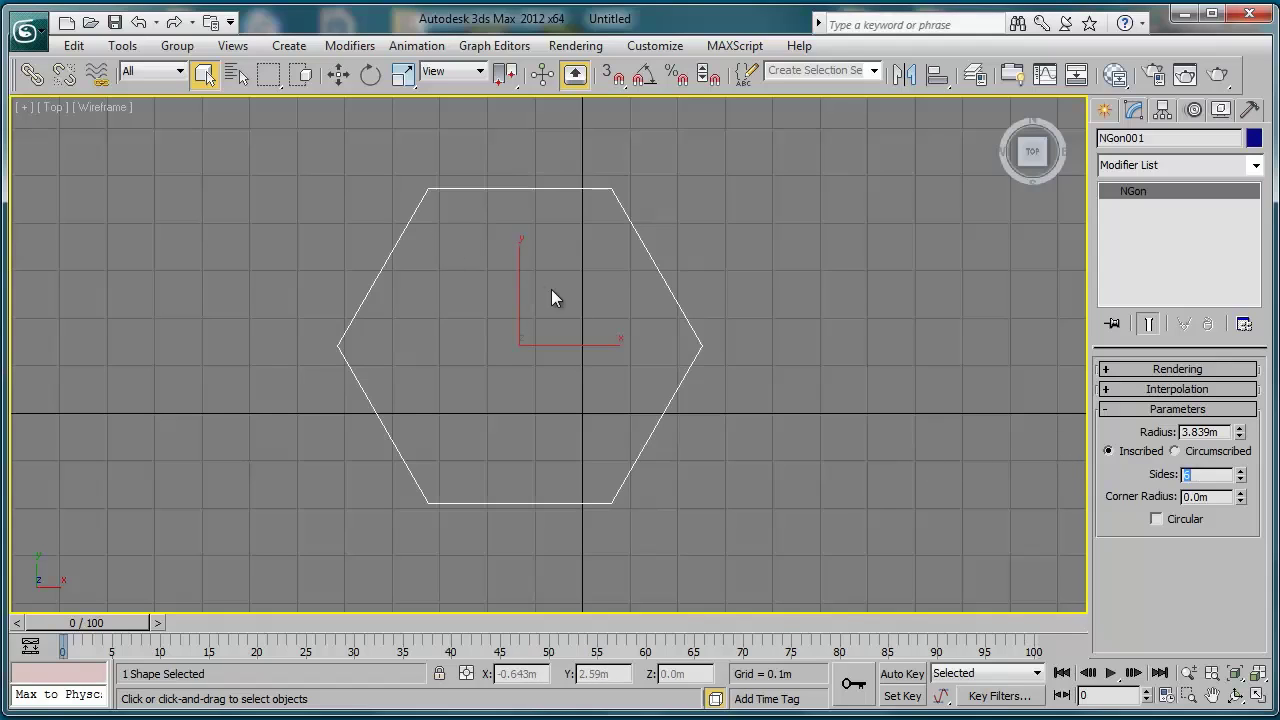
middle_click_drag(551, 289, 572, 295)
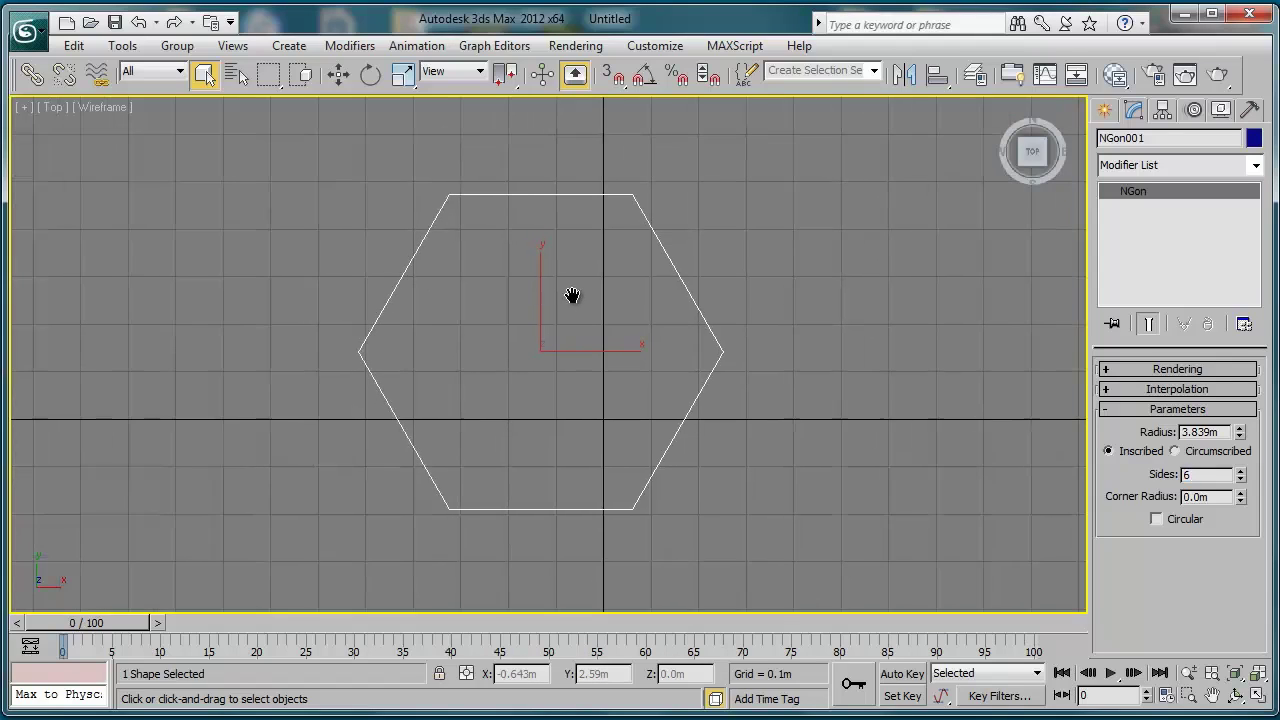
key("Delete")
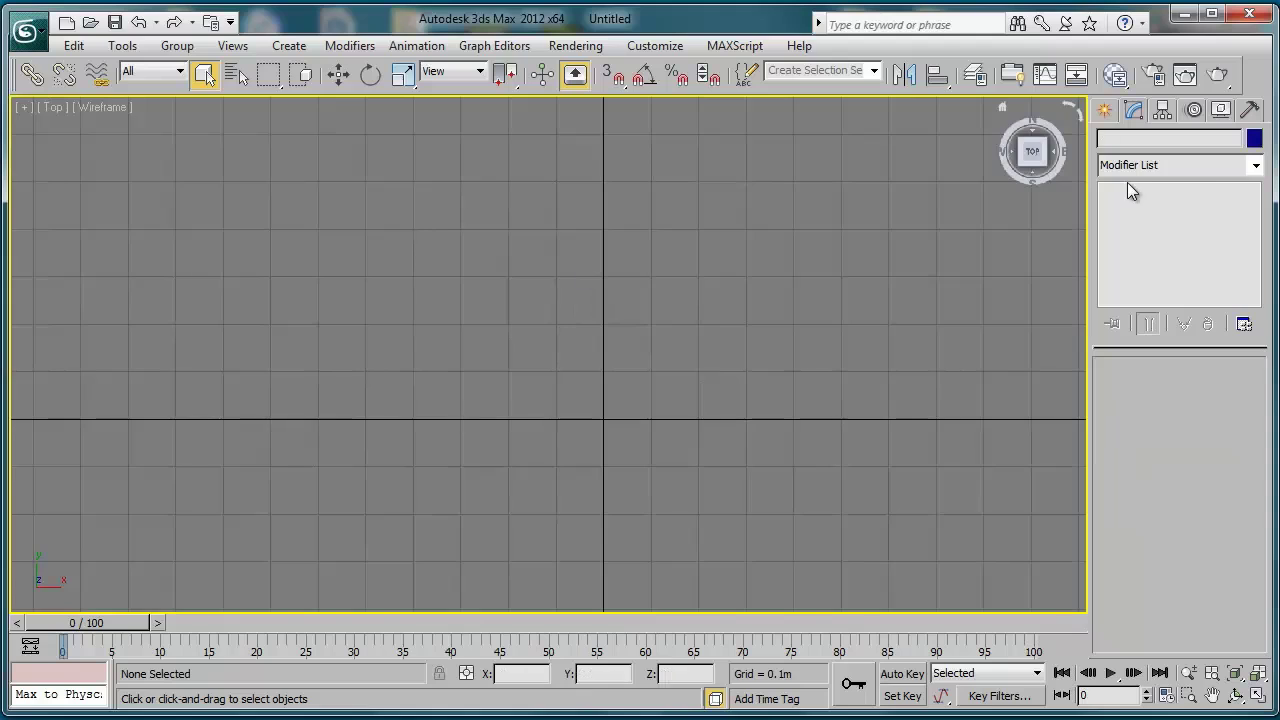
- Draw a six-point star near the origin with Radius 1 about 5.06 m and Radius 2 about 0.49 m
left_click(1104, 112)
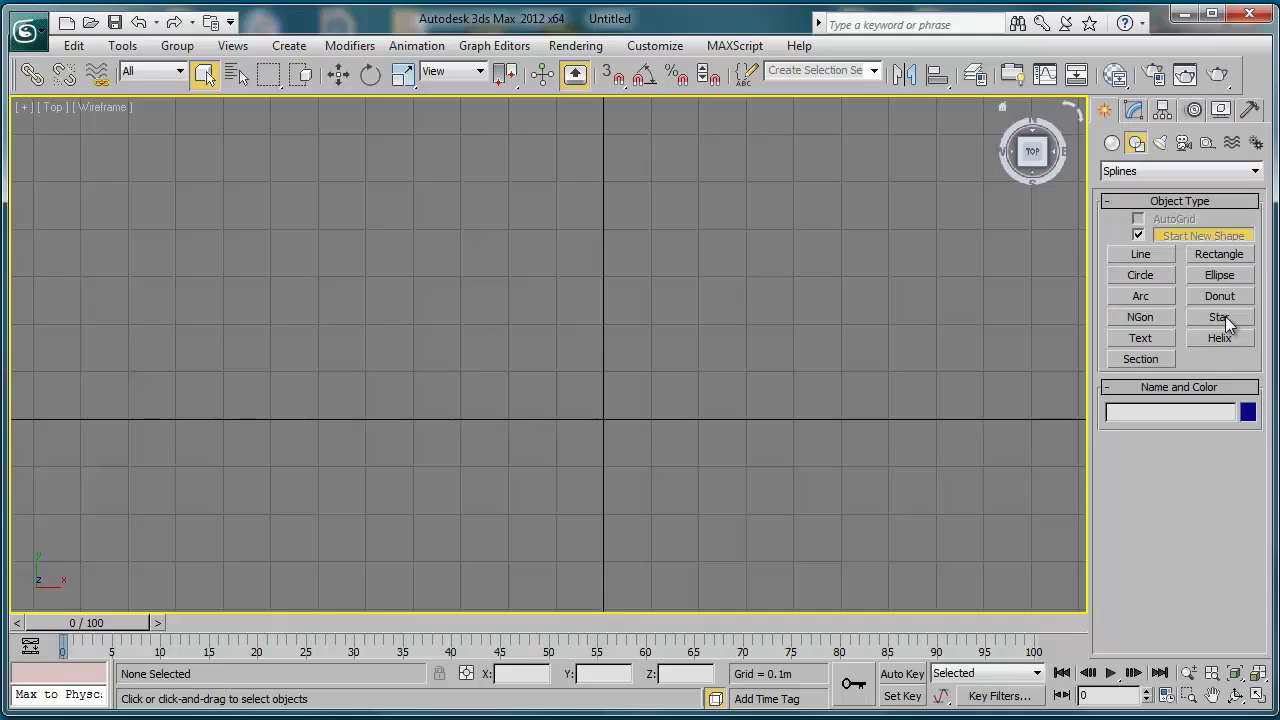
left_click(1200, 320)
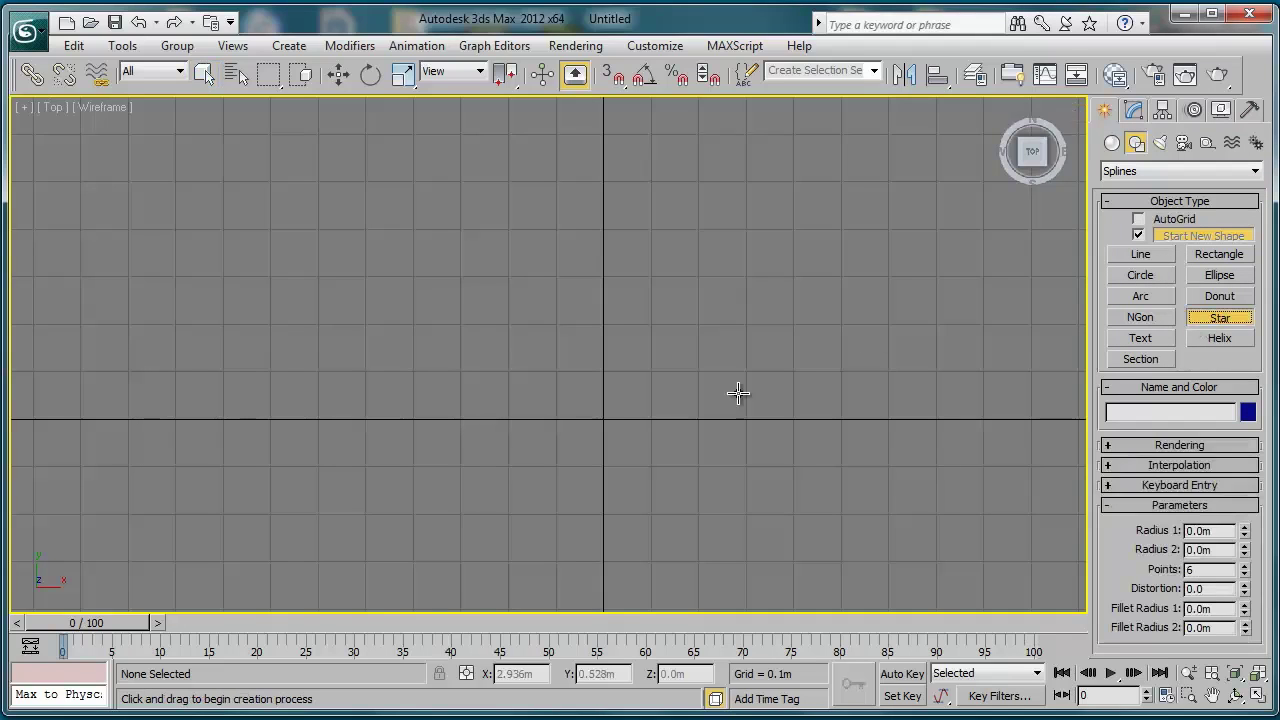
left_click(571, 316)
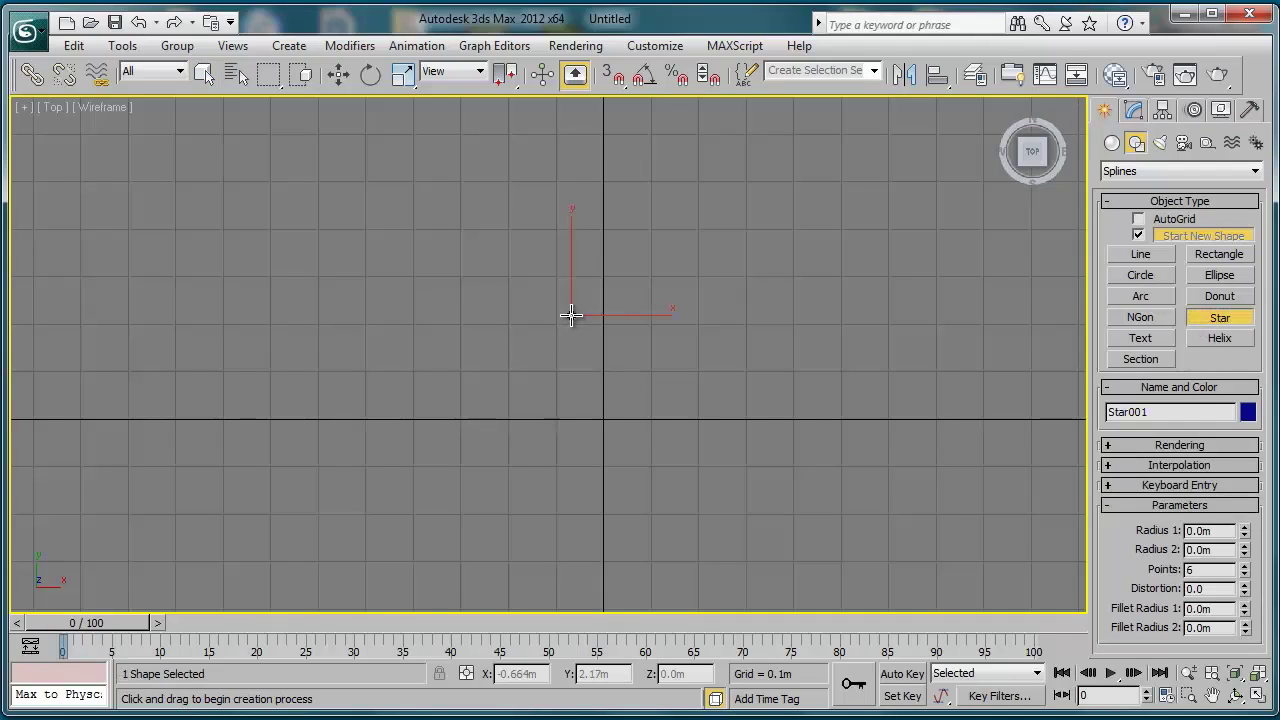
left_click_drag(571, 316, 770, 449)
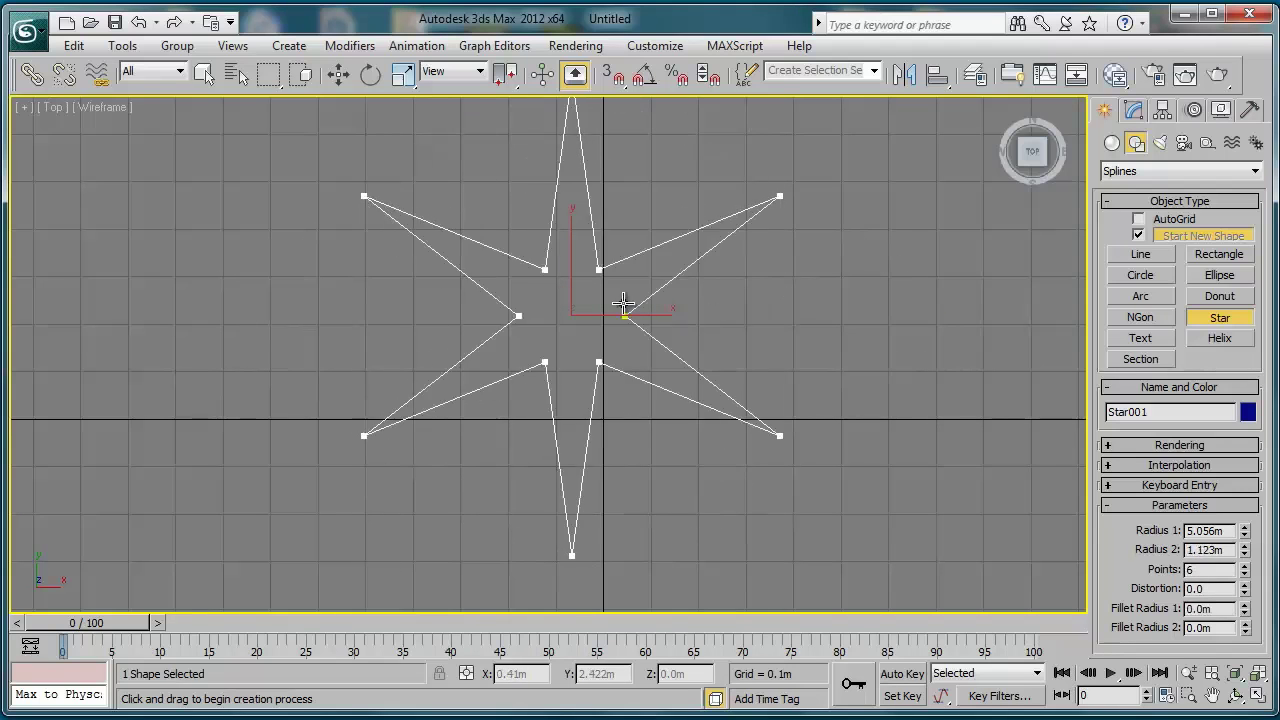
left_click(588, 298)
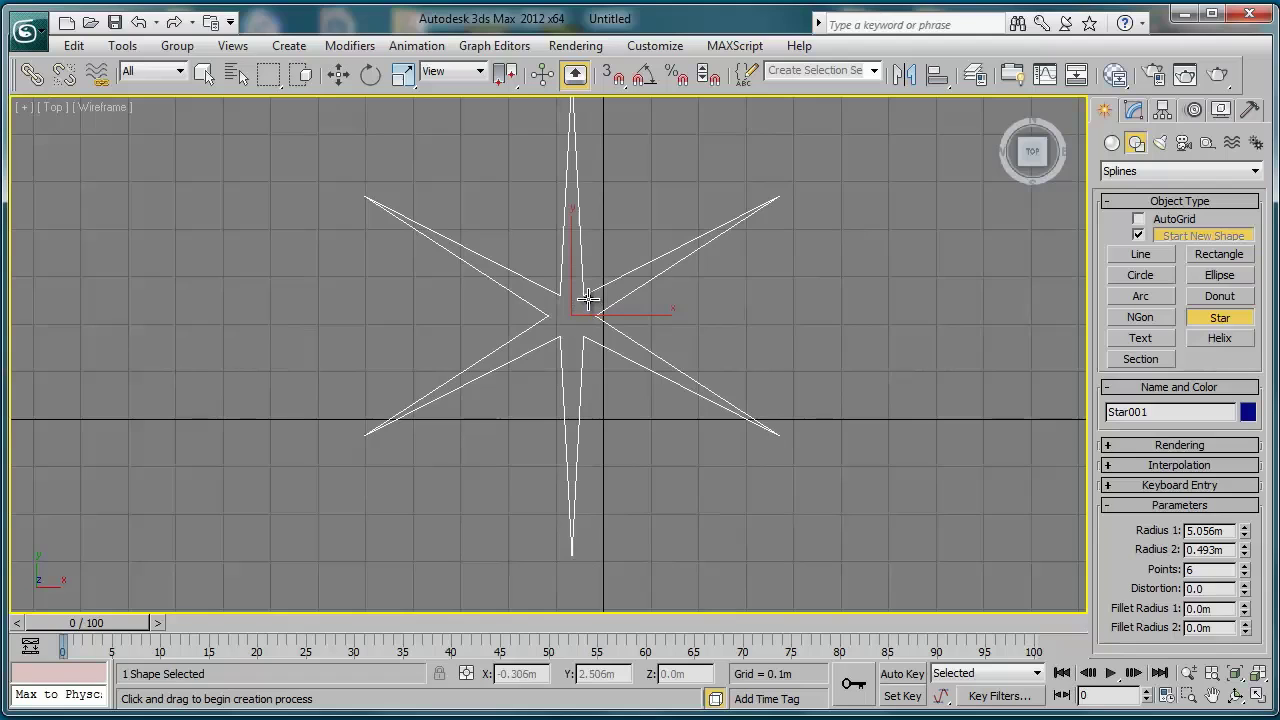
right_click(588, 298)
- Increase the star's number of points to 16
left_click(1134, 111)
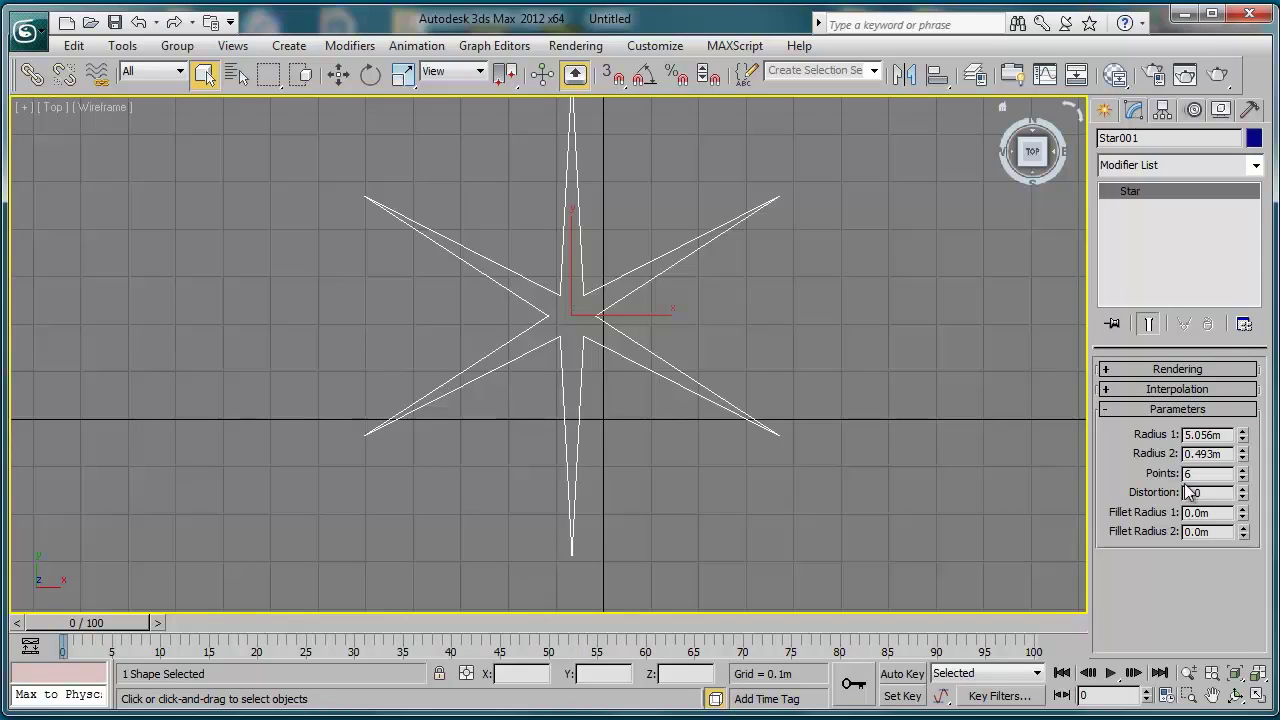
left_click(1242, 469)
left_click(1242, 469)
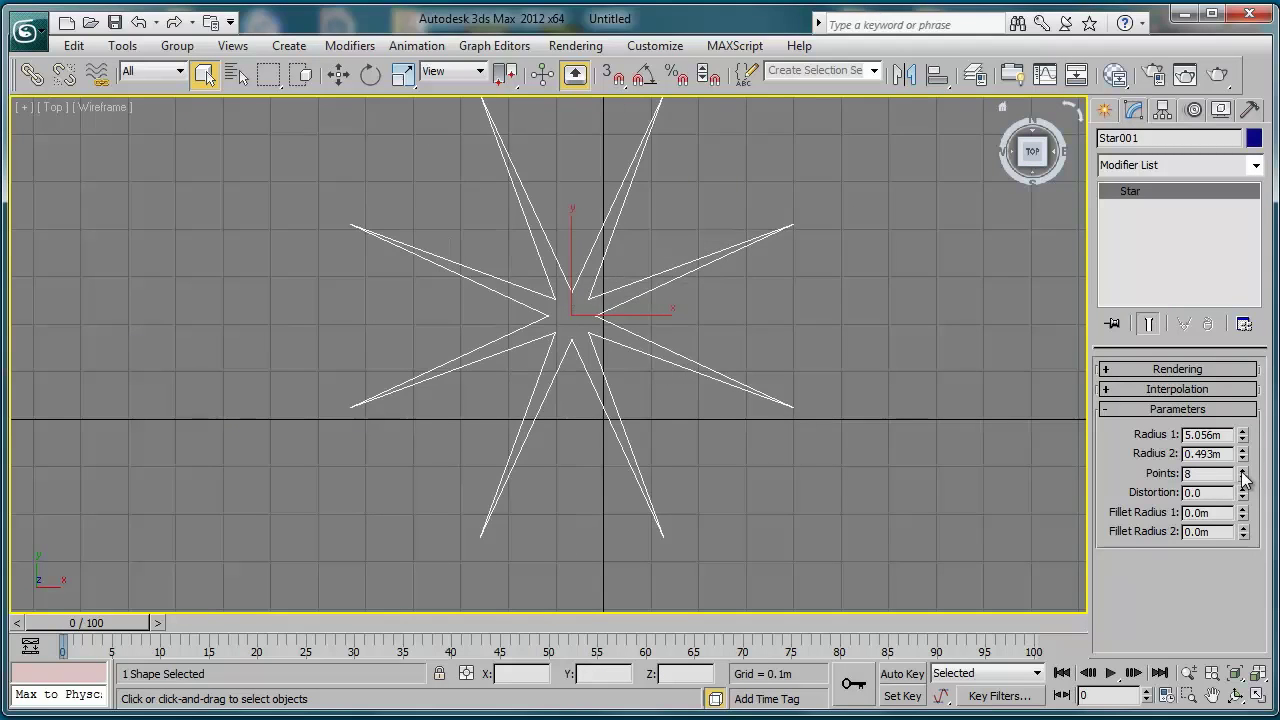
left_click(1242, 471)
left_click(1242, 471)
left_click(1242, 471)
left_click(1242, 471)
left_click(1242, 471)
left_click(1242, 471)
left_click(1242, 471)
left_click(1242, 471)
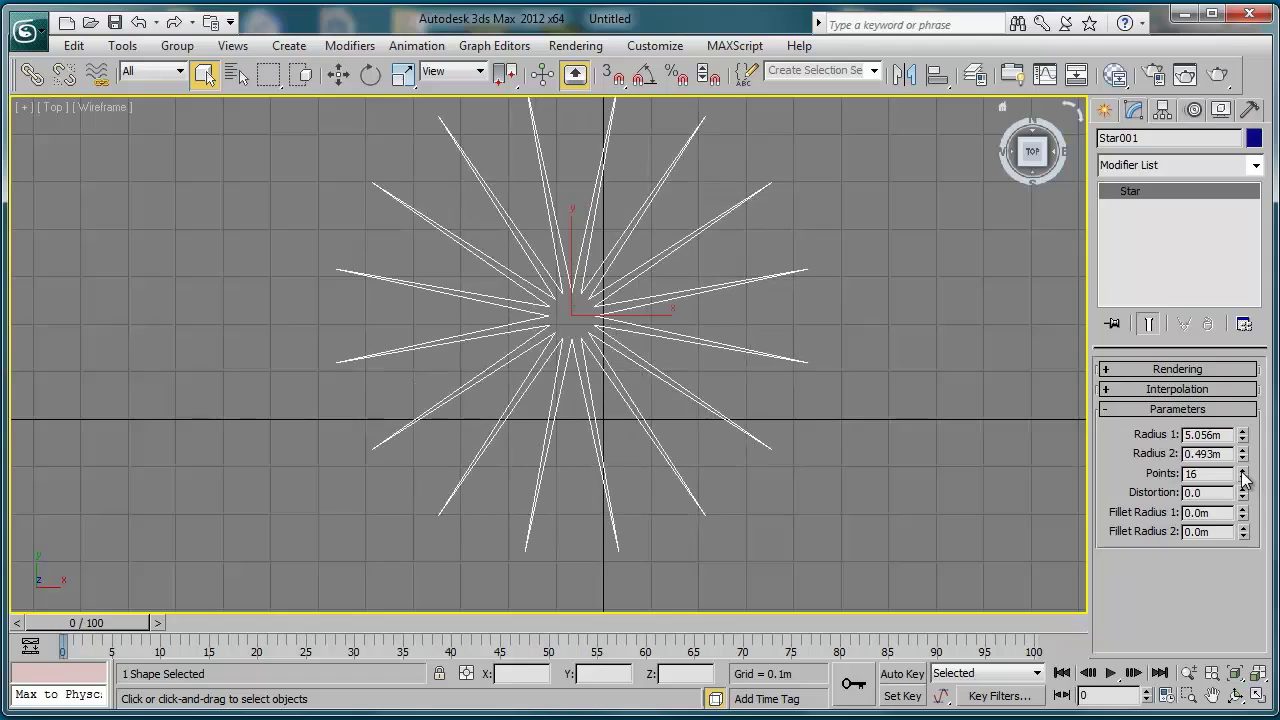
- Reduce the star's number of points to 8
left_click(1243, 479)
left_click(1243, 479)
left_click(1243, 480)
left_click(1243, 480)
left_click(1243, 481)
left_click(1243, 481)
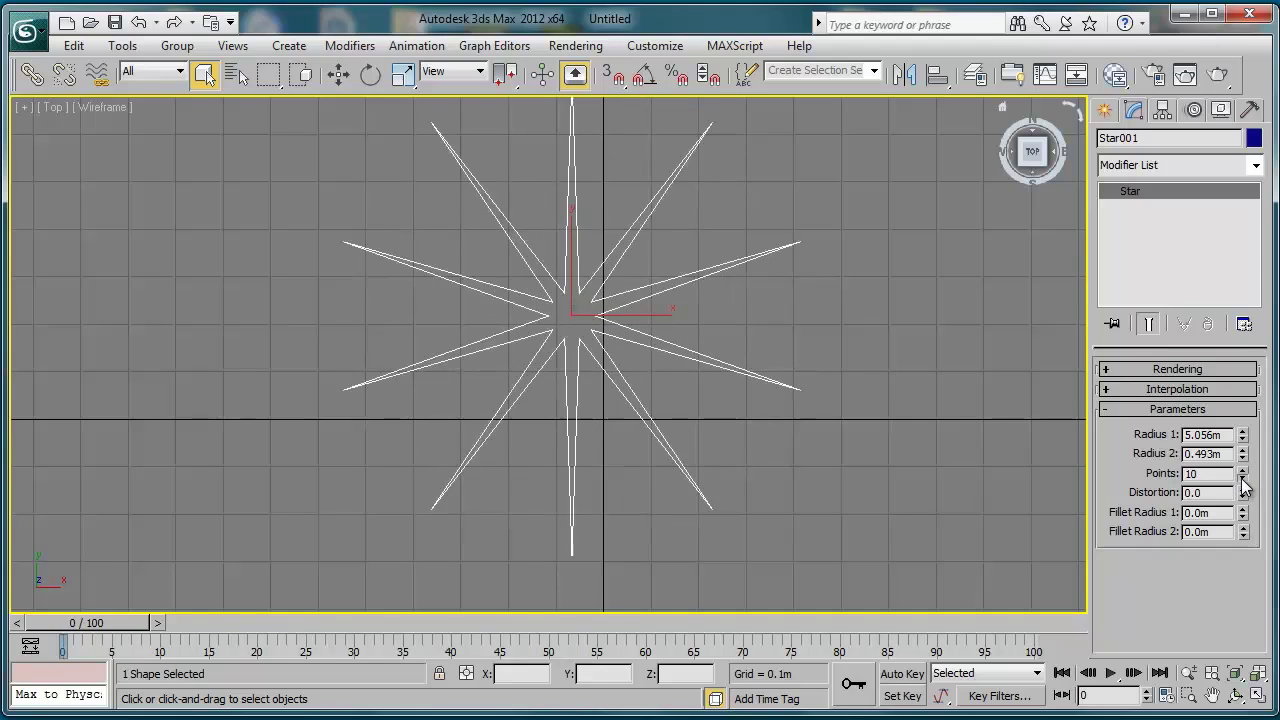
left_click(1243, 481)
left_click(1243, 481)
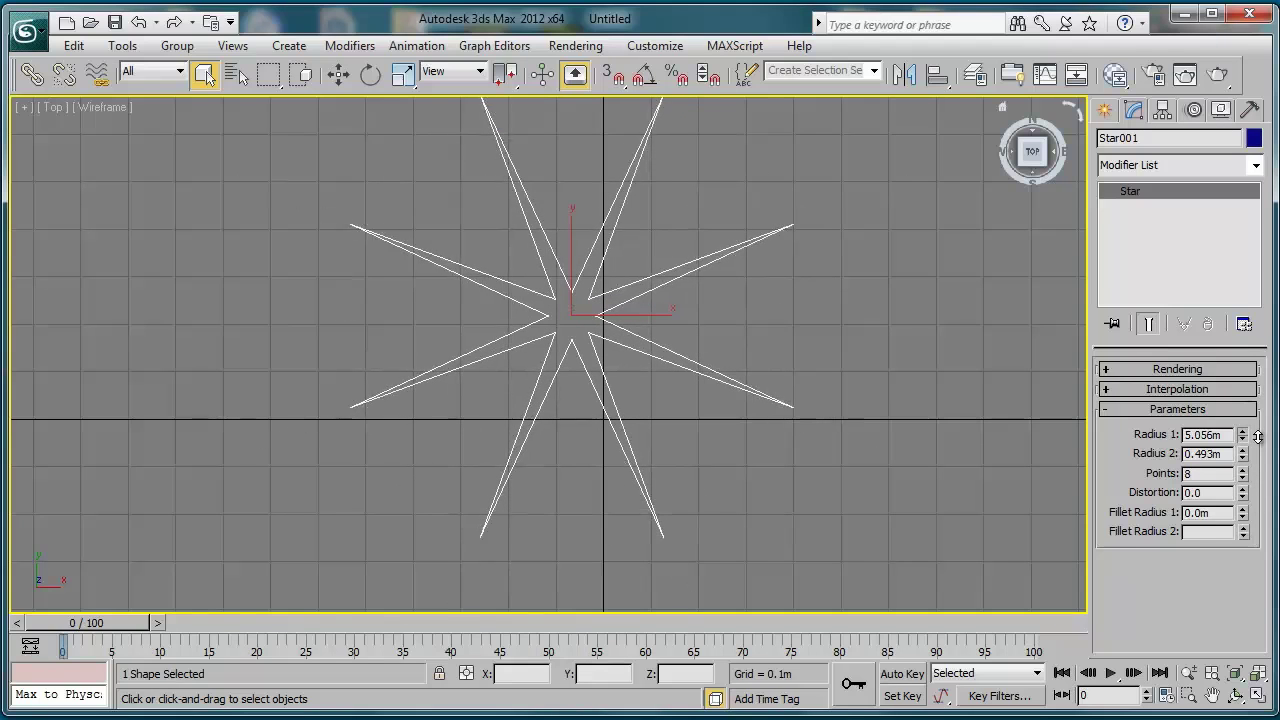
- Adjust the star's Radius 1 to about 4.51 m, Radius 2 to about 1.70 m and Distortion to about 37.13
left_click_drag(1258, 436, 1234, 221)
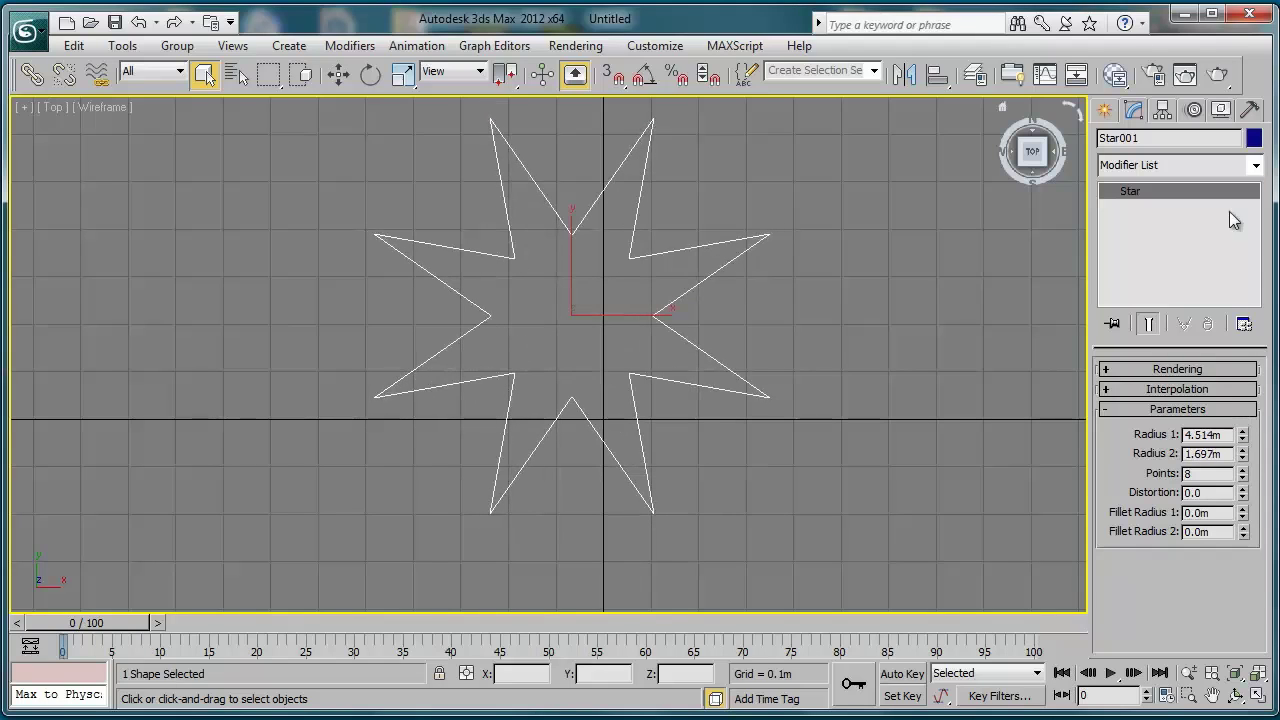
left_click_drag(1243, 494, 1014, 355)
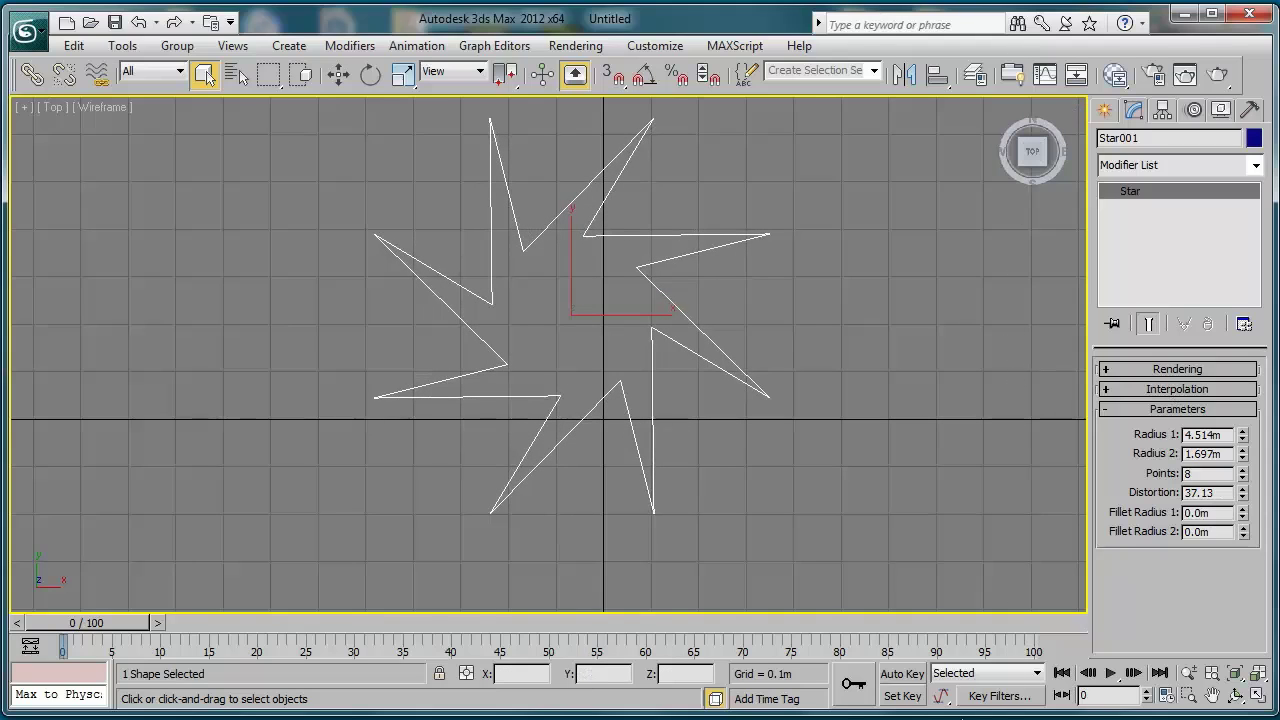
- Round the star's outer tips with a Fillet Radius 1 of about 0.31 m and delete the star
left_click(1243, 510)
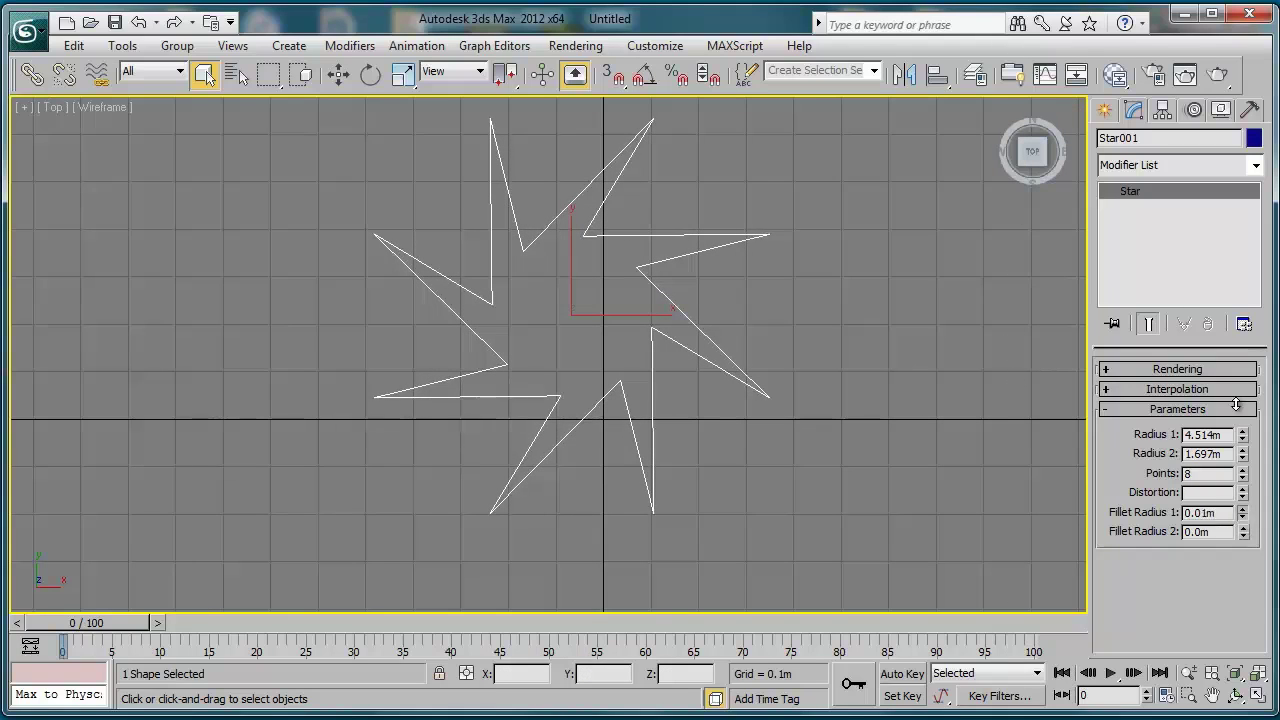
left_click_drag(1236, 404, 1246, 532)
left_click_drag(985, 716, 830, 50)
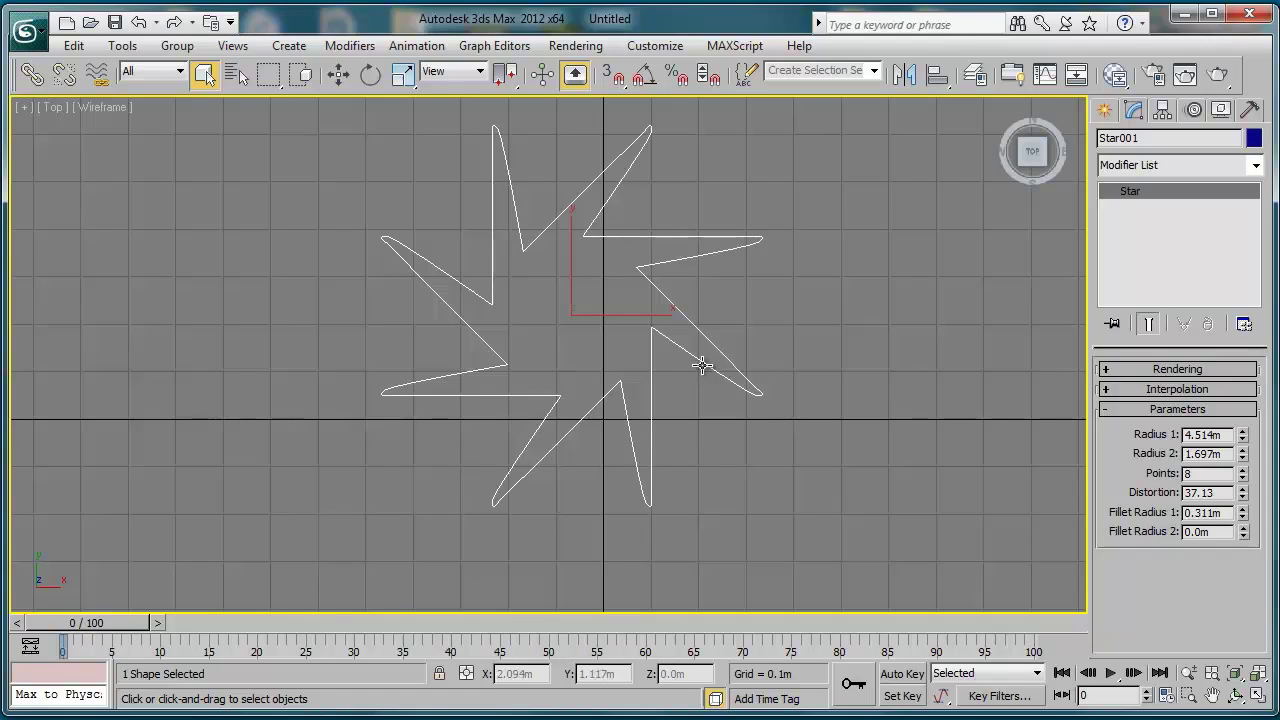
key("Delete")
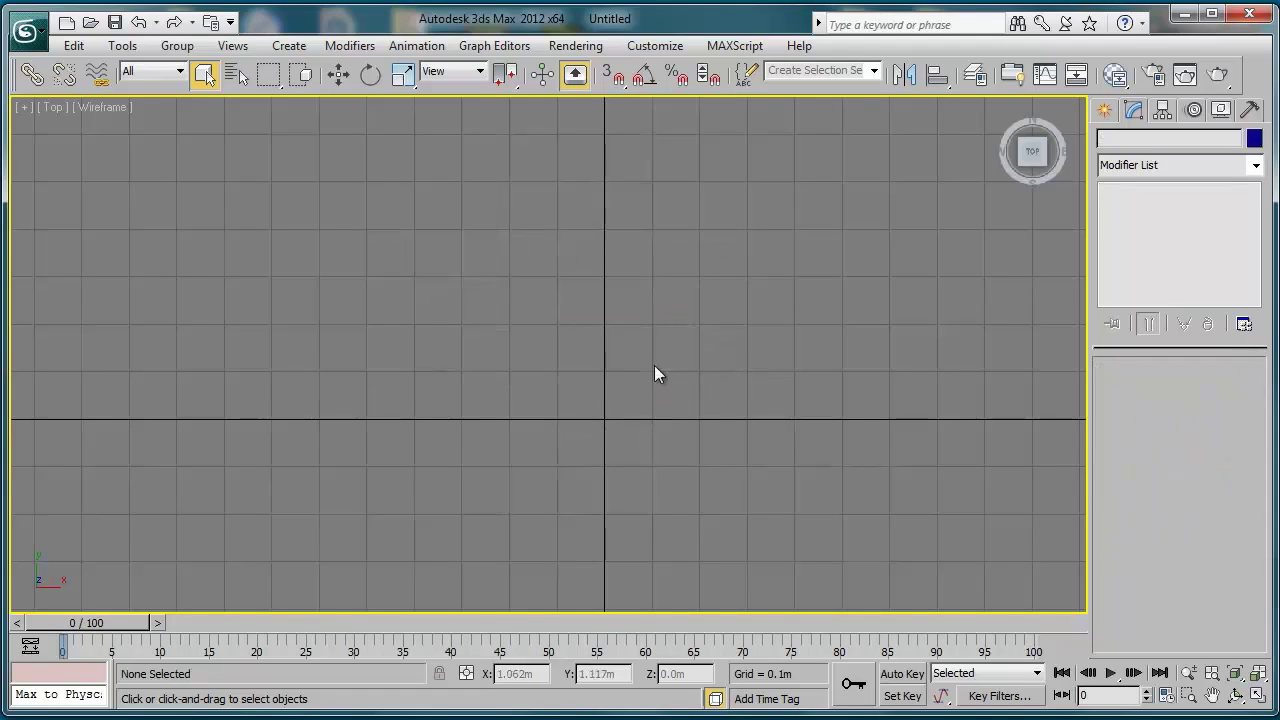
- Place a text spline reading "MAX Text" in Arial, size 1.0 m, above and to the left of the origin
left_click(1105, 112)
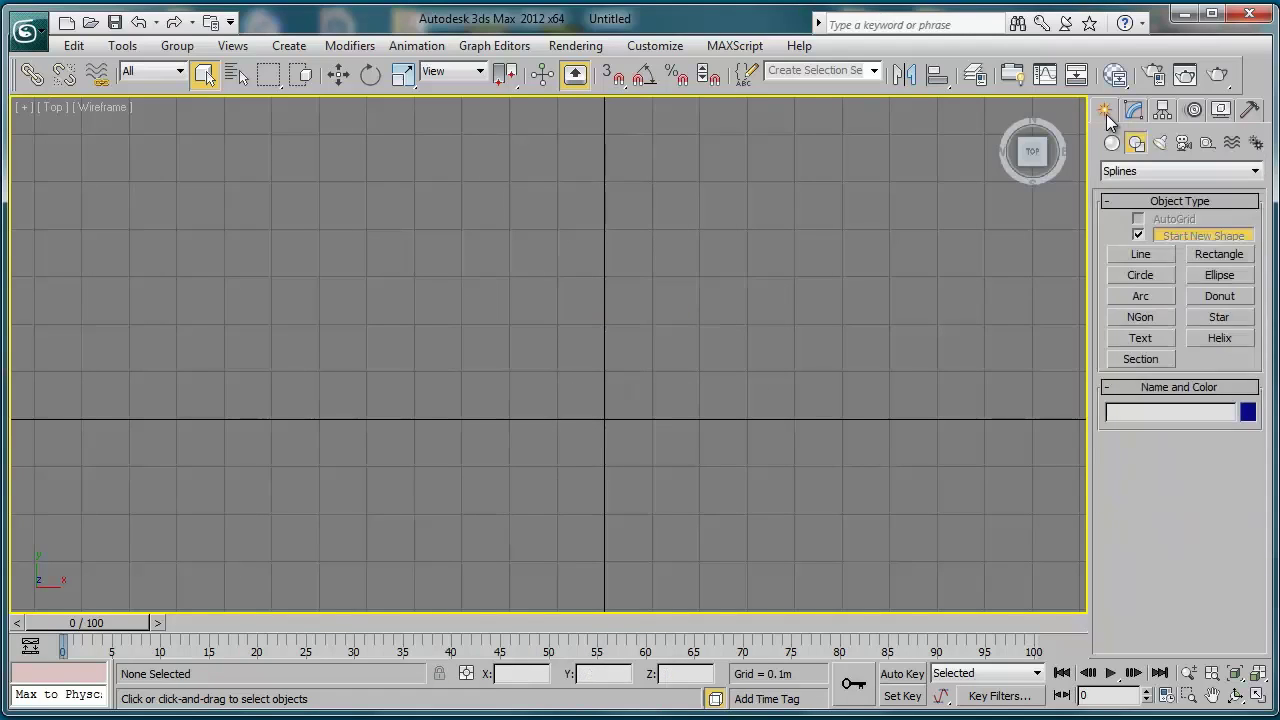
left_click(1141, 339)
scroll(700, 390, "down", 3)
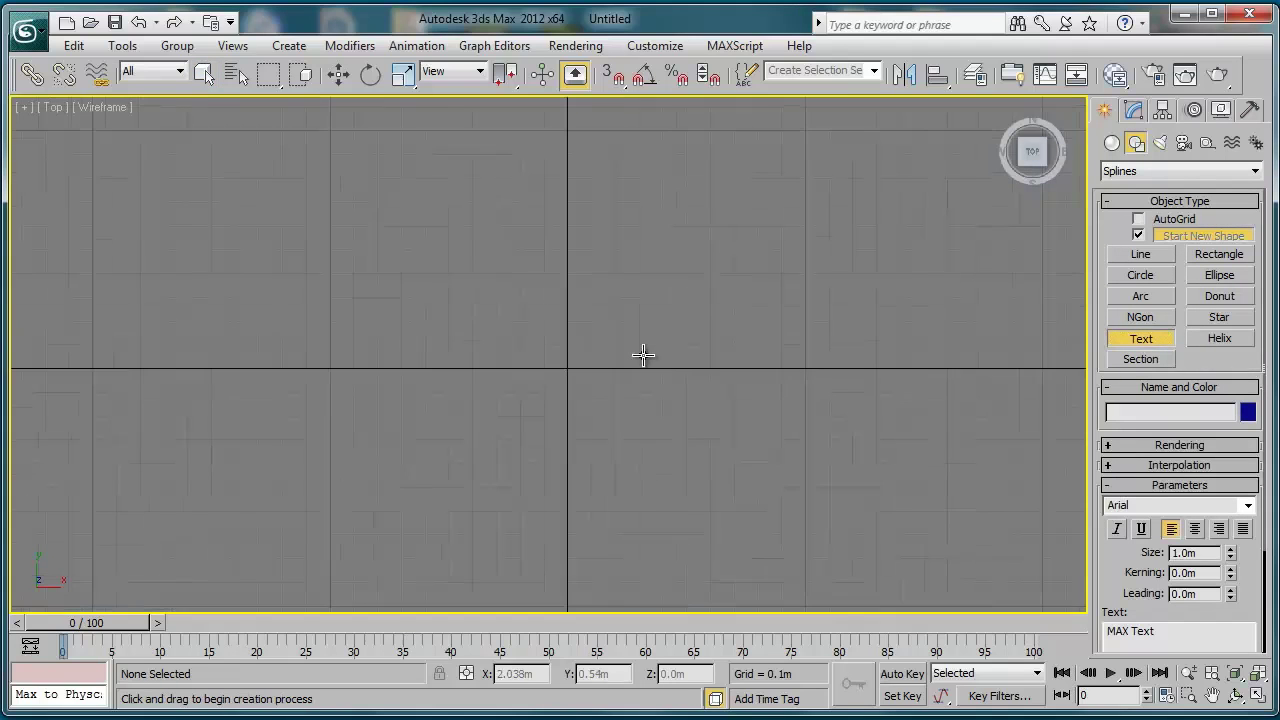
scroll(643, 355, "down", 4)
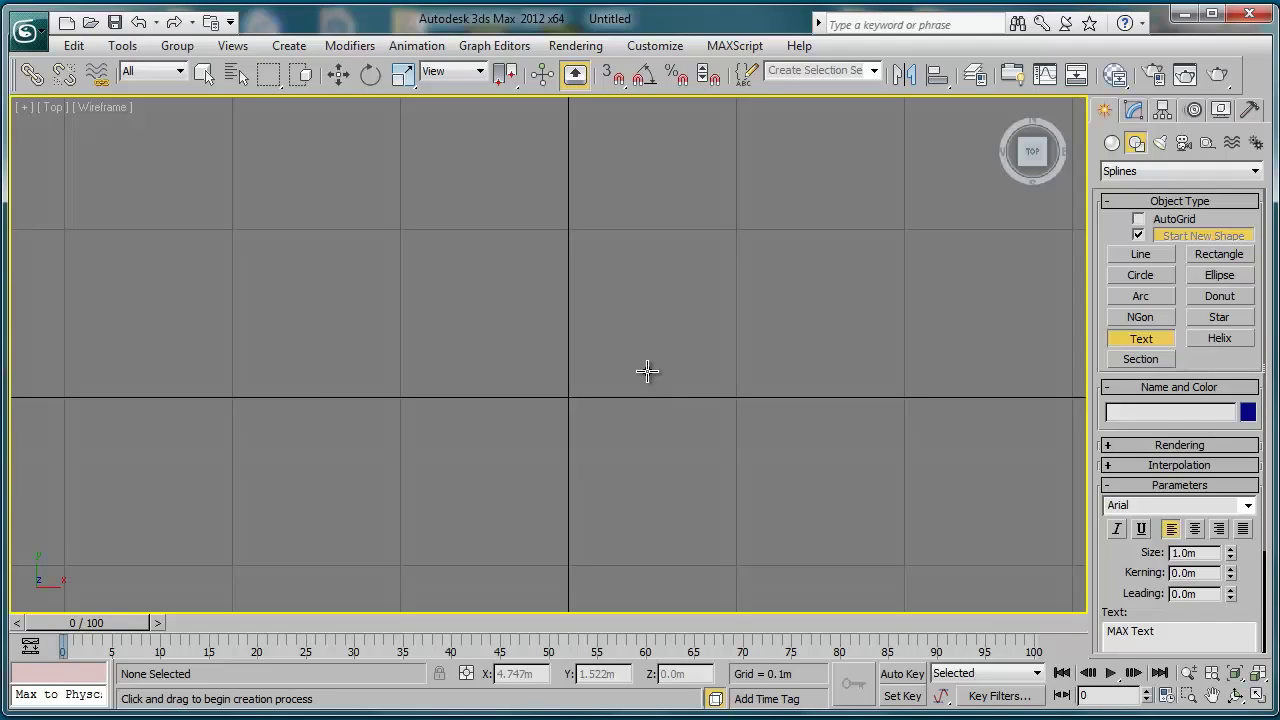
left_click(482, 344)
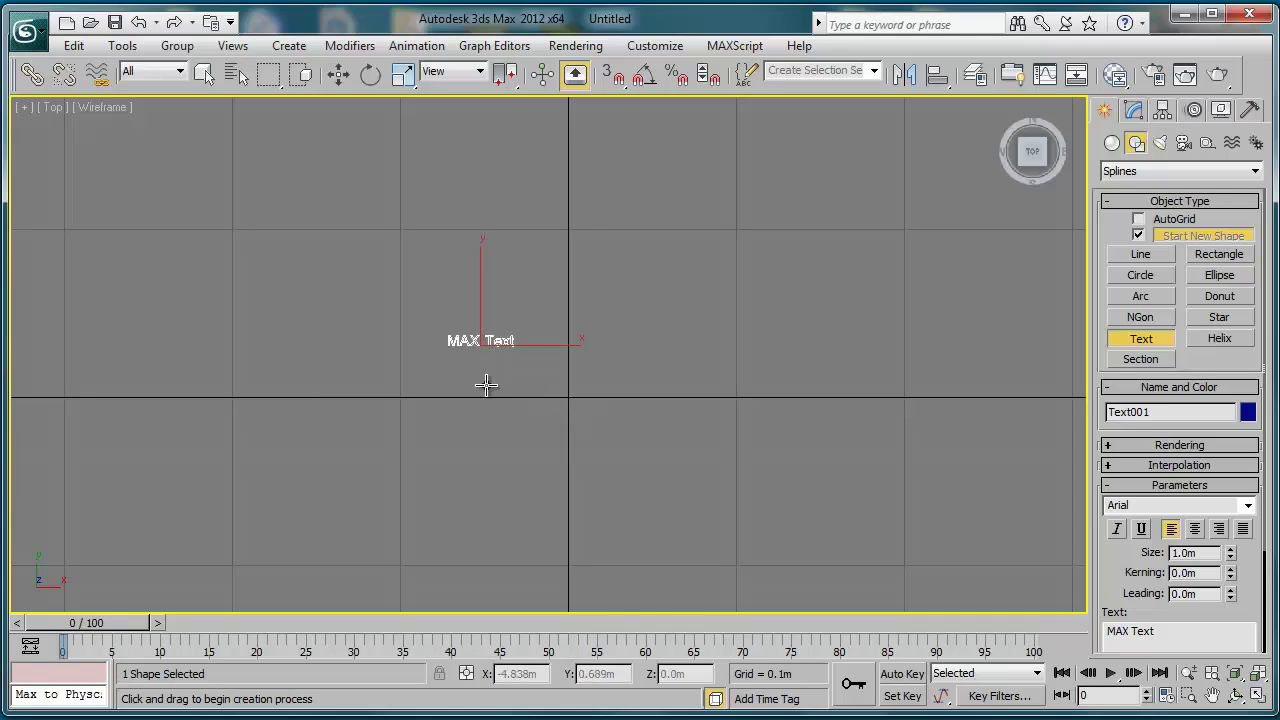
- Place two more "MAX Text" splines, one below the first text and one crossing the Y axis
middle_click_drag(486, 386, 540, 377)
scroll(540, 377, "up", 4)
scroll(540, 377, "up", 4)
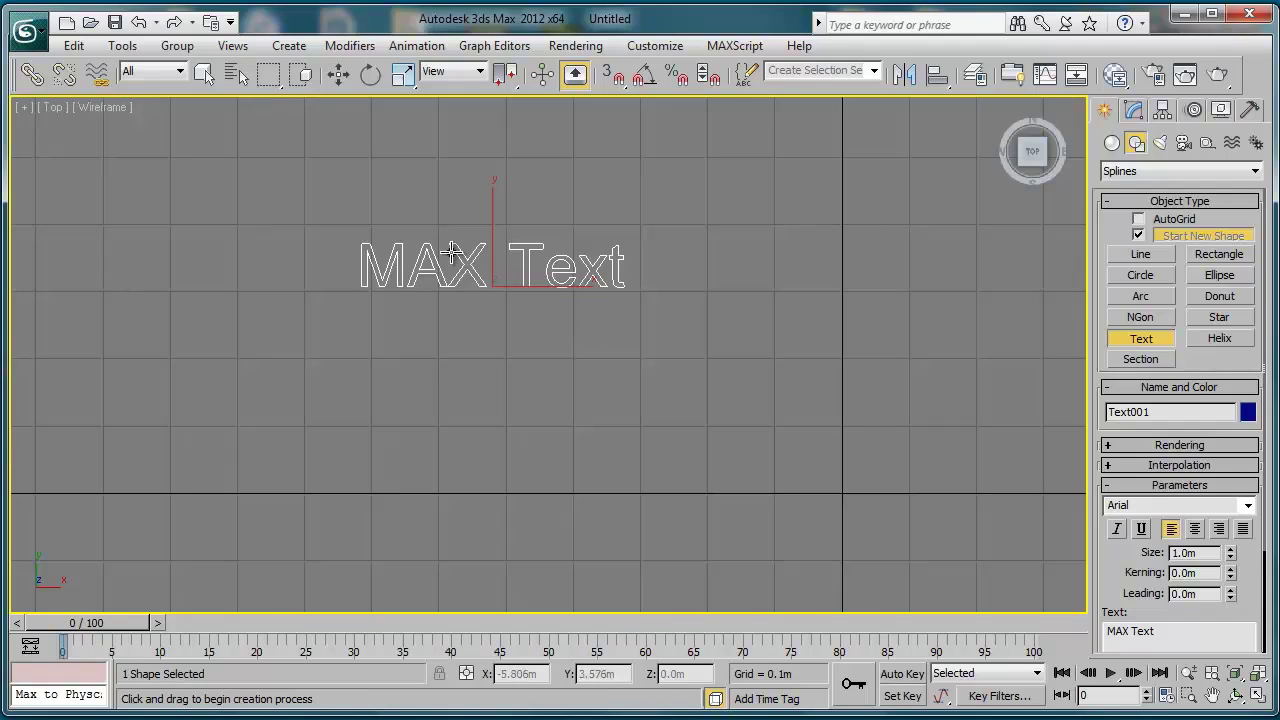
left_click(570, 453)
left_click(805, 335)
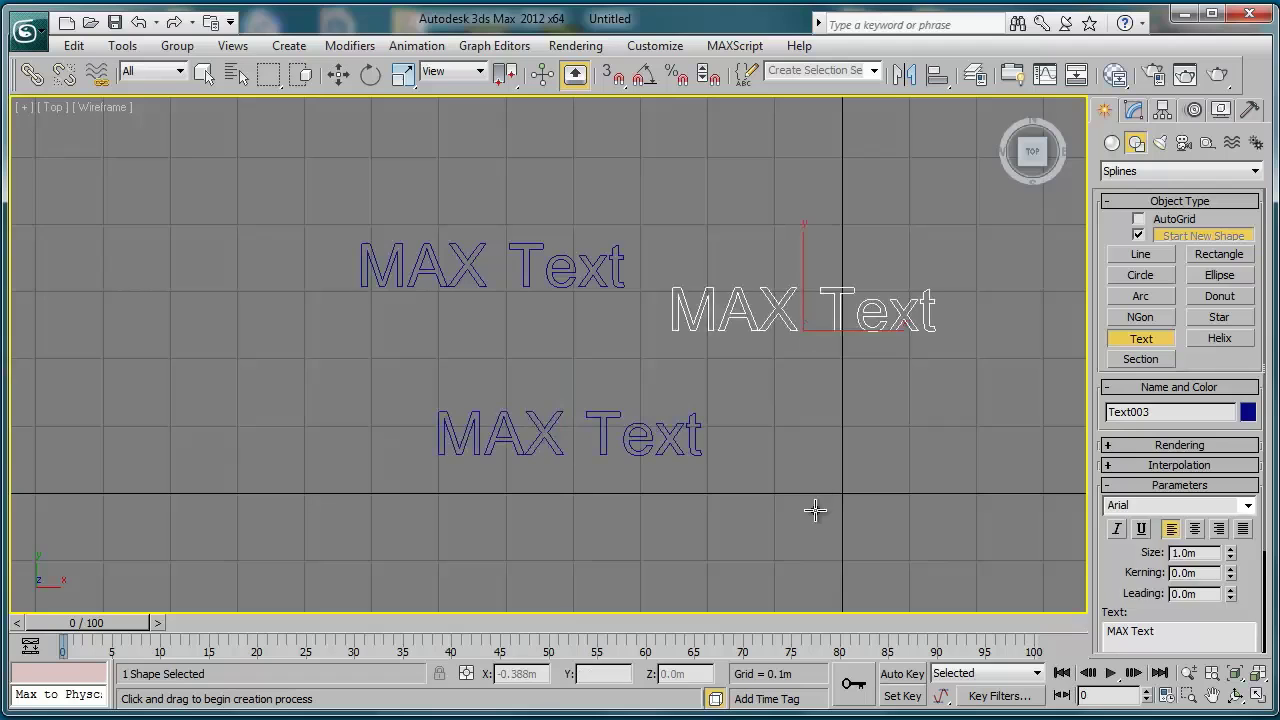
- Place two more "MAX Text" splines, one across the origin and one to the left of all the other texts
left_click(815, 512)
left_click(266, 355)
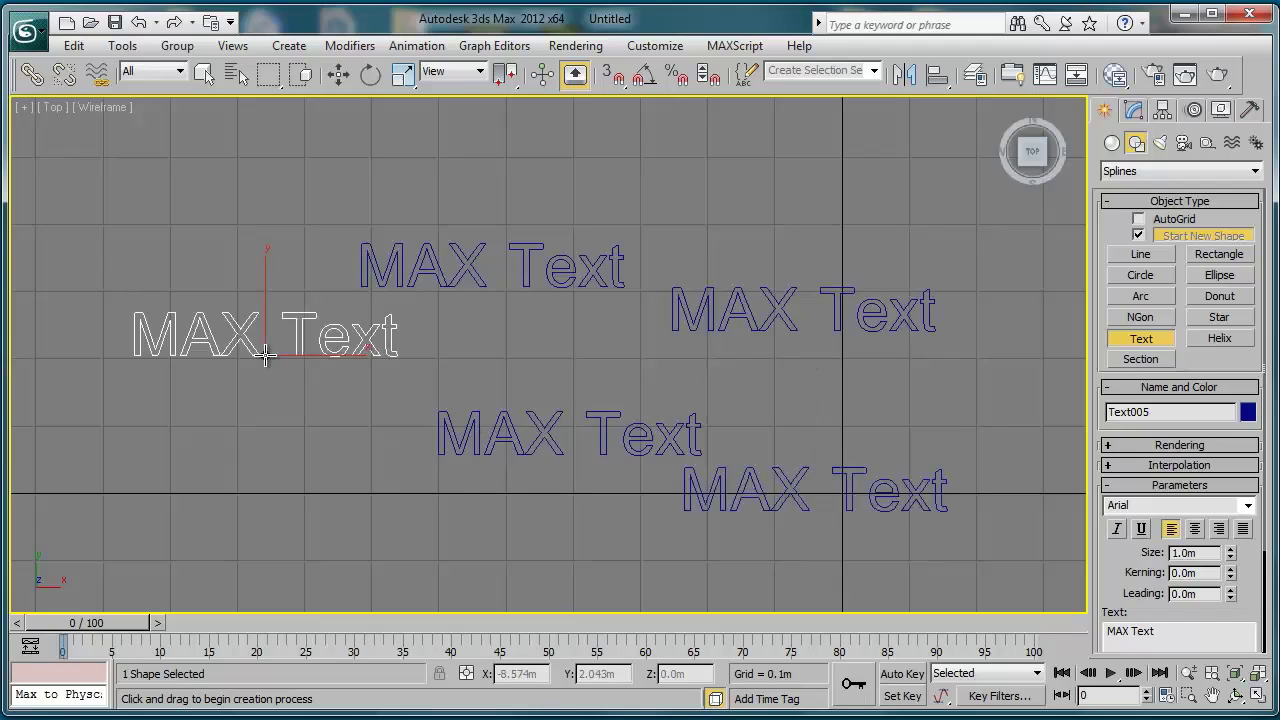
right_click(478, 405)
- Change the leftmost text to "gov3dstudio" and move it slightly down and to the left, to about X -9.03 m, Y 1.70 m
middle_click_drag(250, 316, 472, 315)
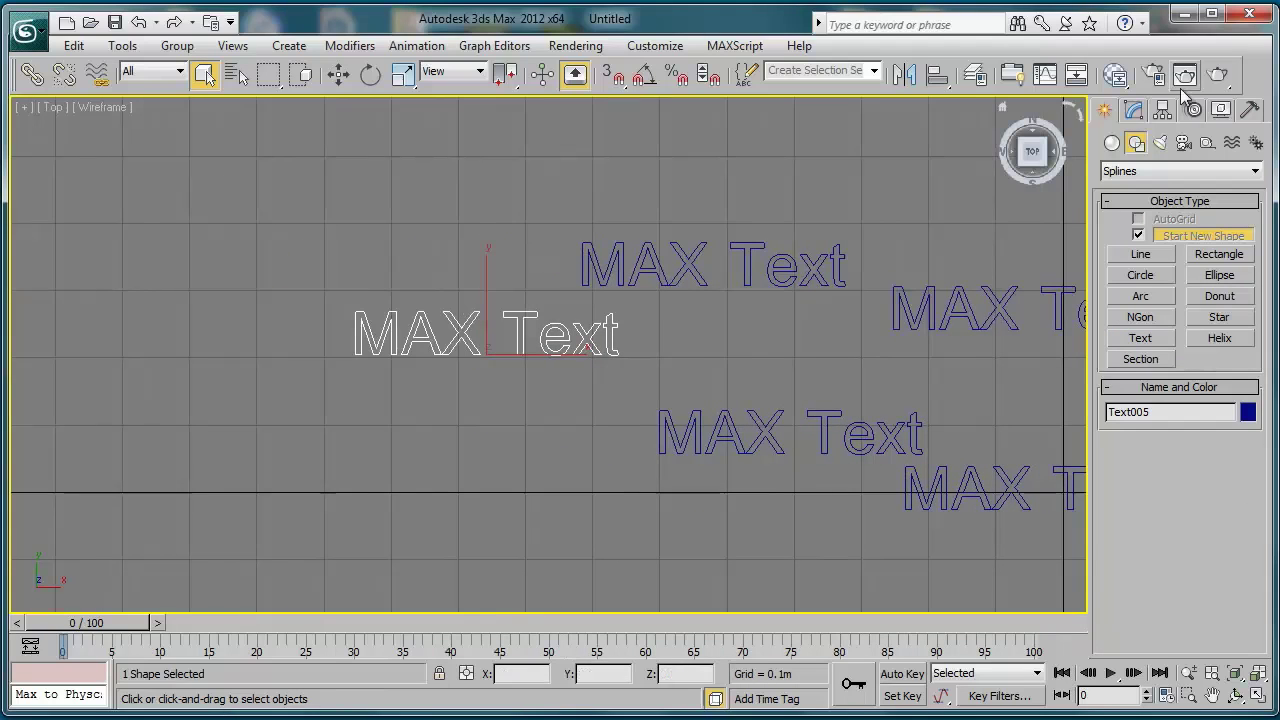
left_click(1134, 109)
left_click_drag(1178, 556, 1105, 555)
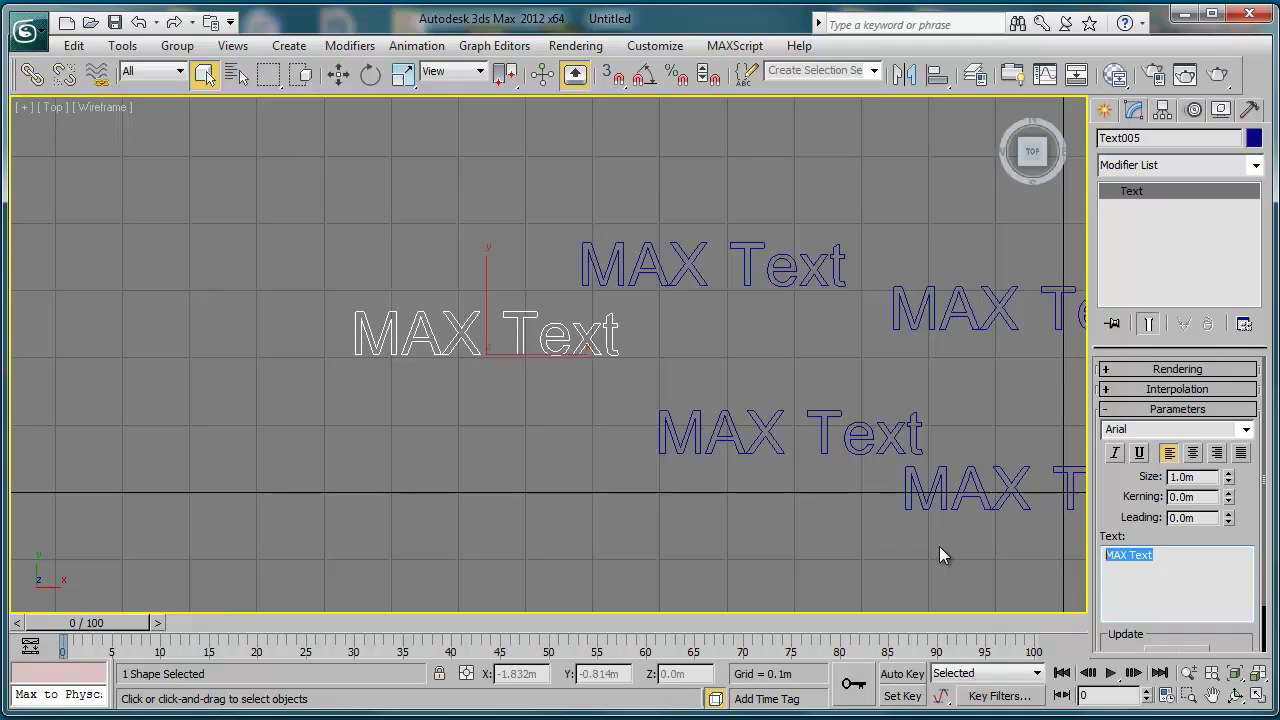
type("gov3d")
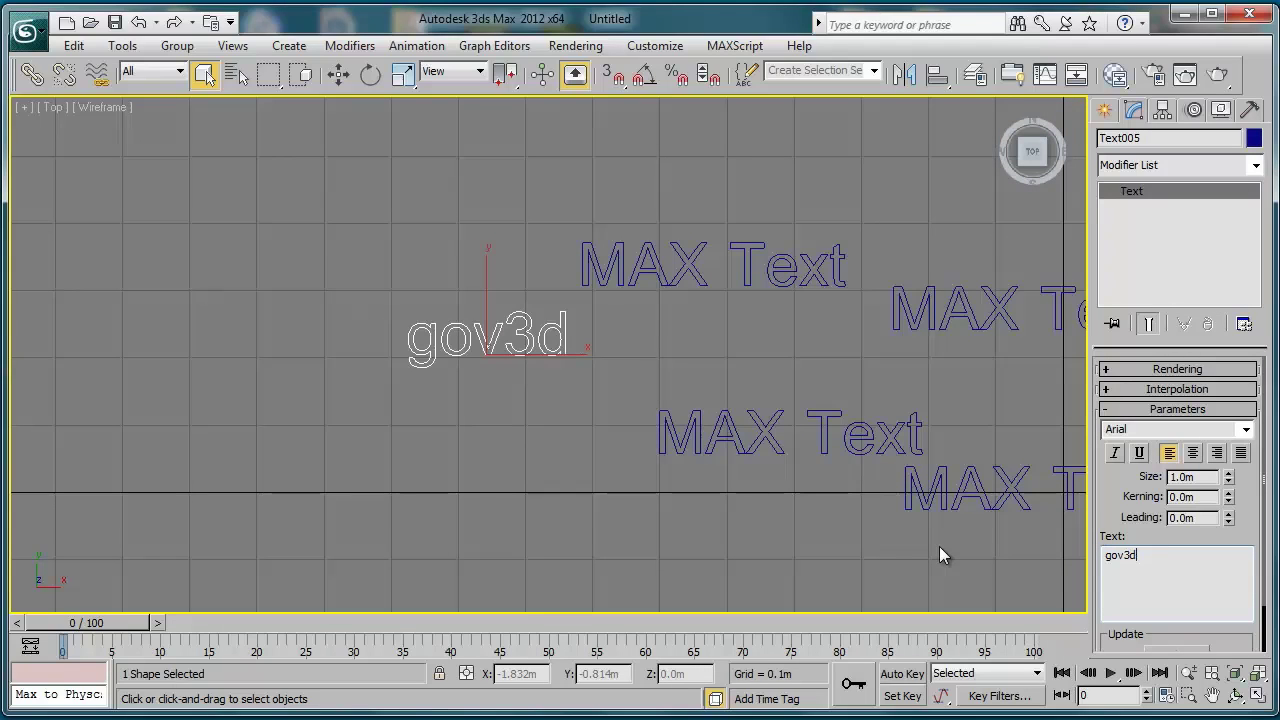
type("studio")
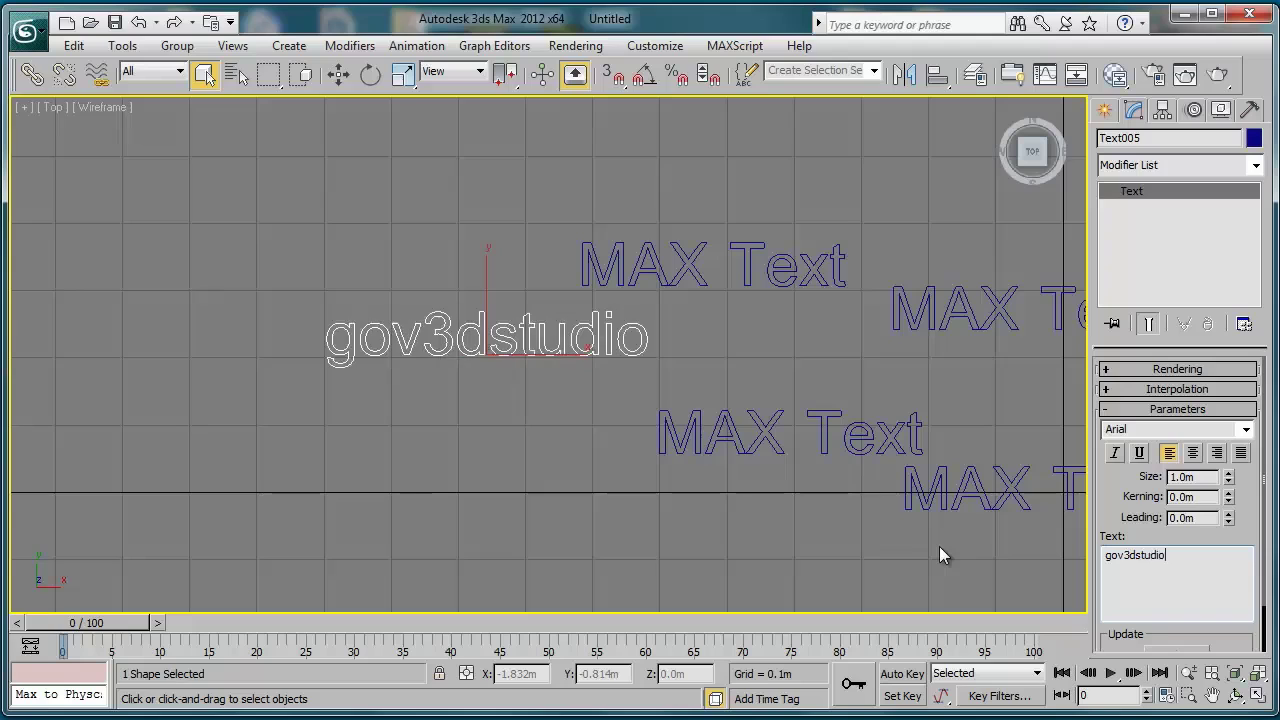
left_click(338, 74)
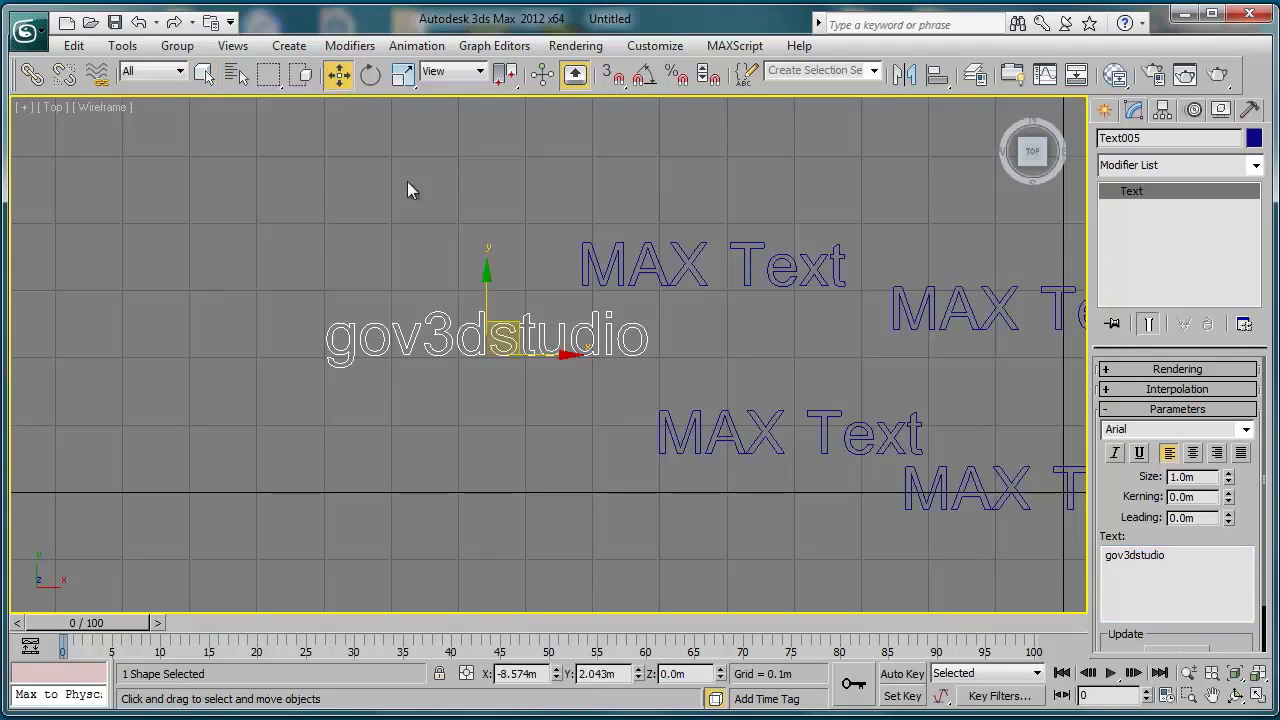
left_click_drag(503, 340, 472, 363)
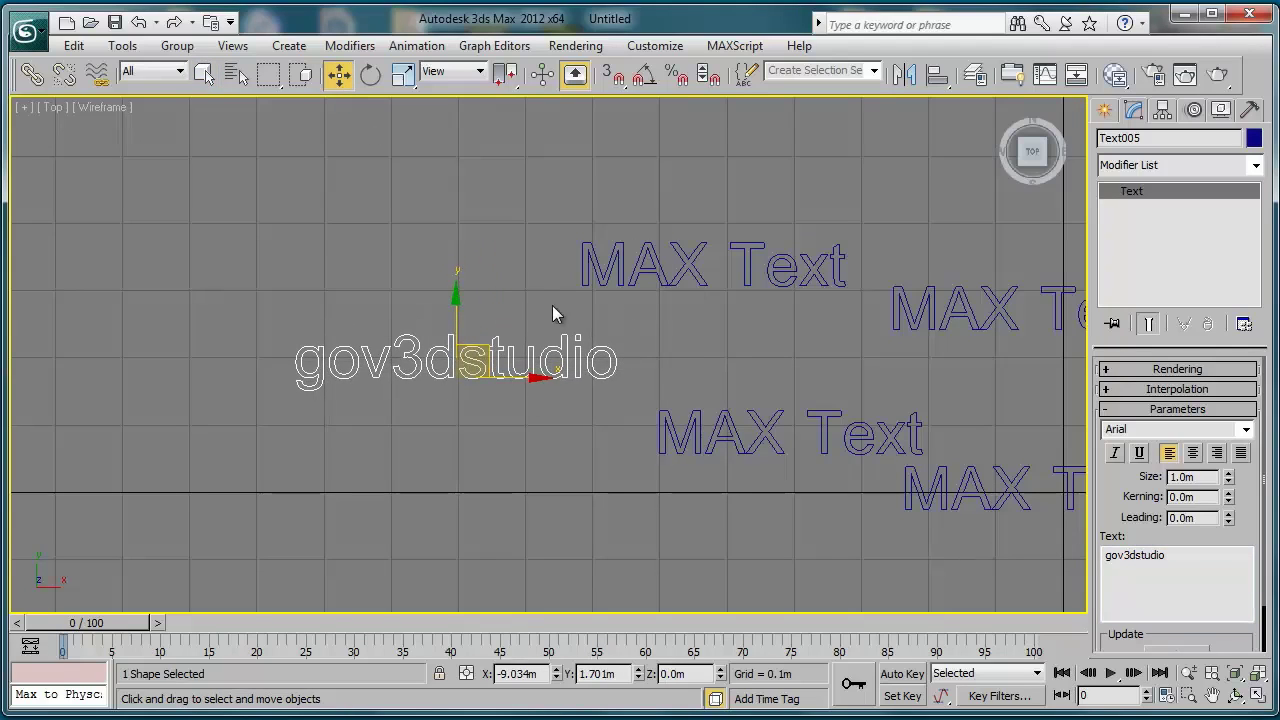
- Step through the available fonts for the "gov3dstudio" text and settle on Bernard MT Condensed
left_click(1120, 429)
key("Down")
key("Down")
key("Down")
key("Down")
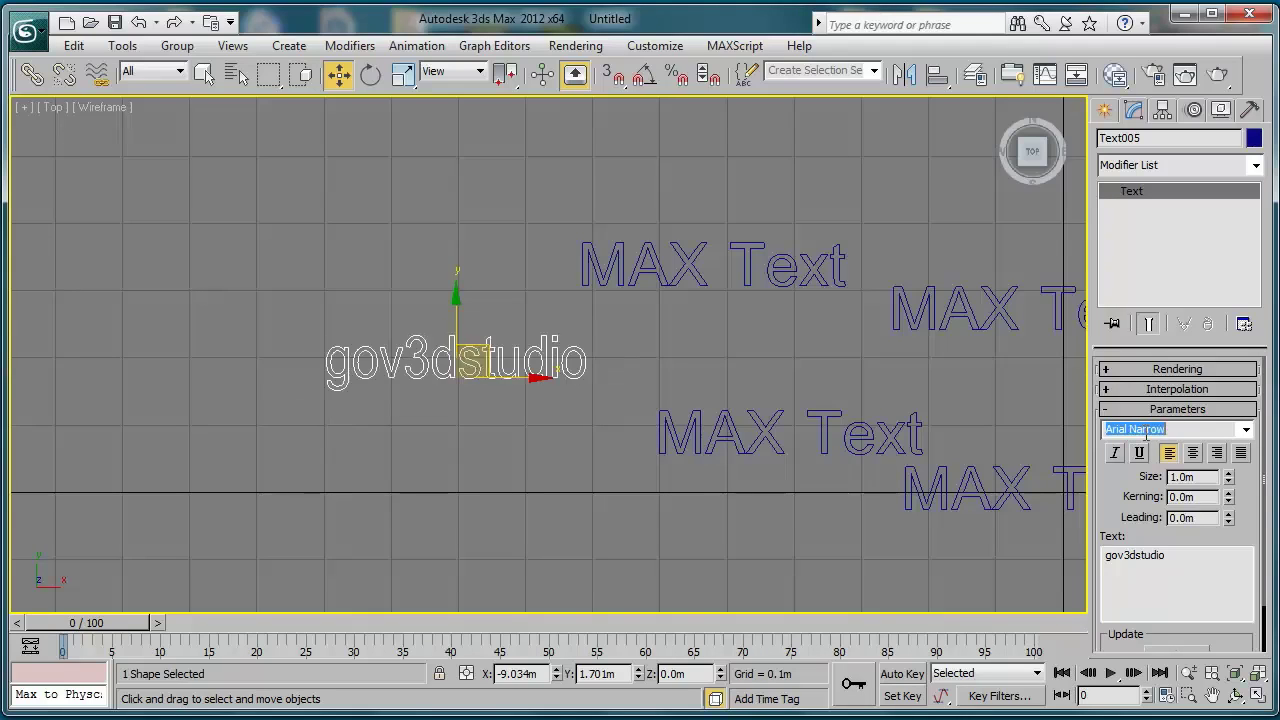
key("Down")
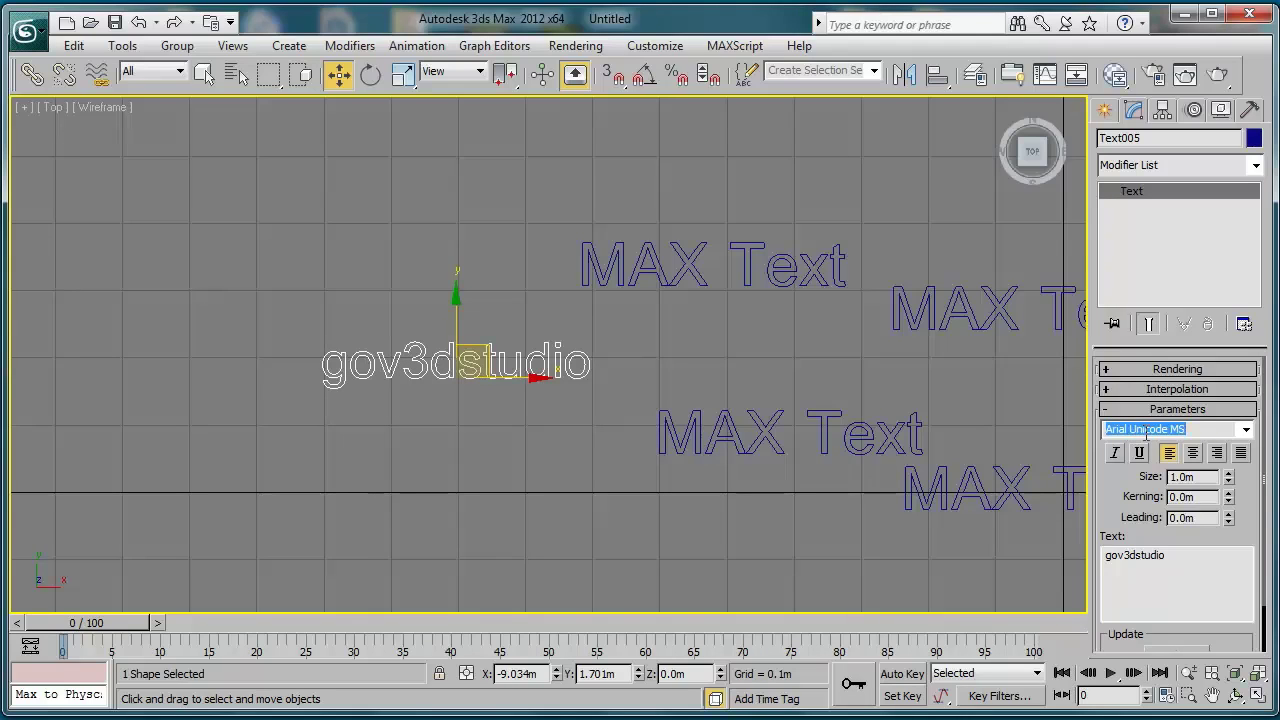
key("Down")
key("Down")
key("Down")
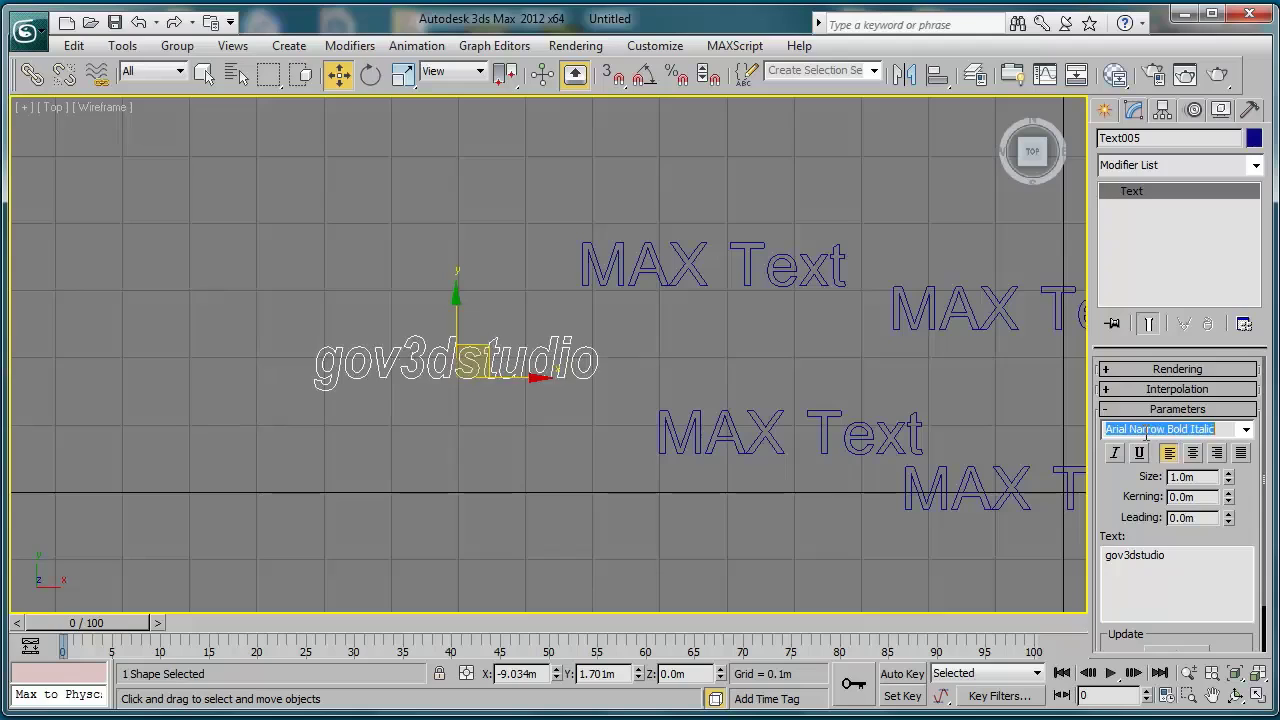
key("Down")
key("Down")
key("Down")
key("Down")
key("Down")
key("Down")
key("Down")
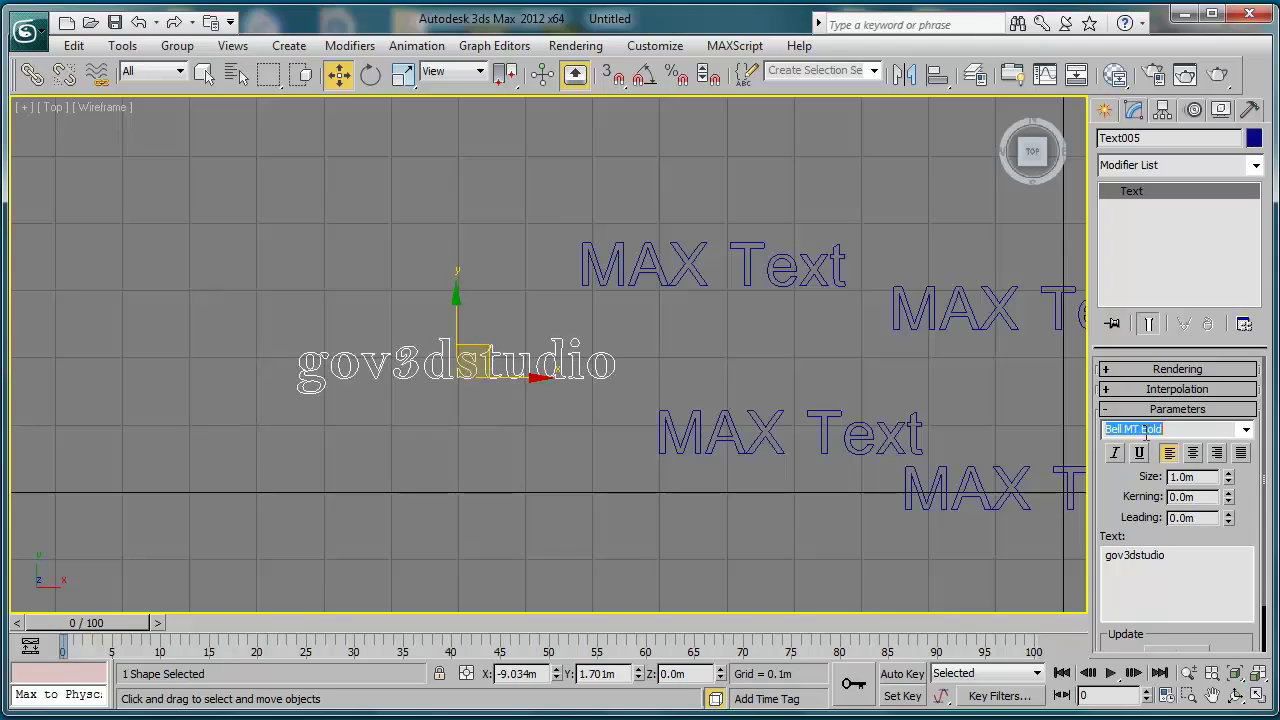
key("Down")
key("Down")
key("Down")
key("Down")
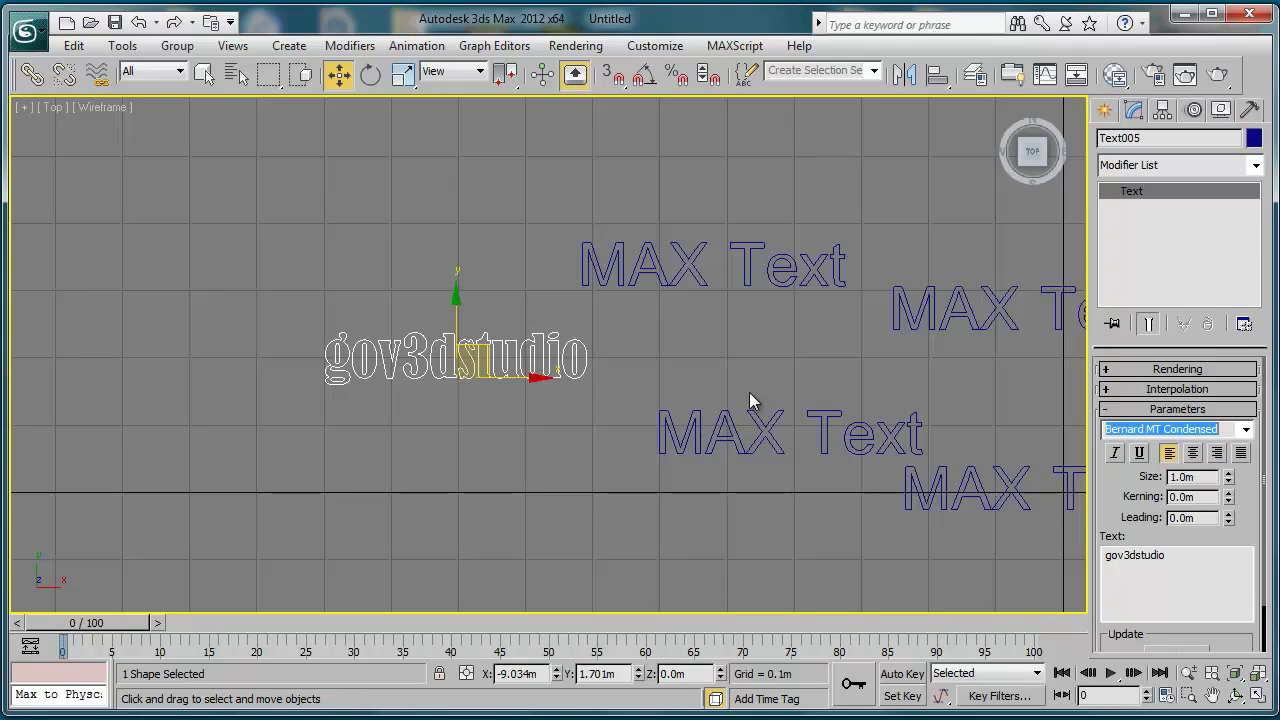
- Enlarge the "gov3dstudio" text to a size of about 2.01 m and try out its kerning, leaving it at 0.0 m
middle_click_drag(776, 390, 666, 386)
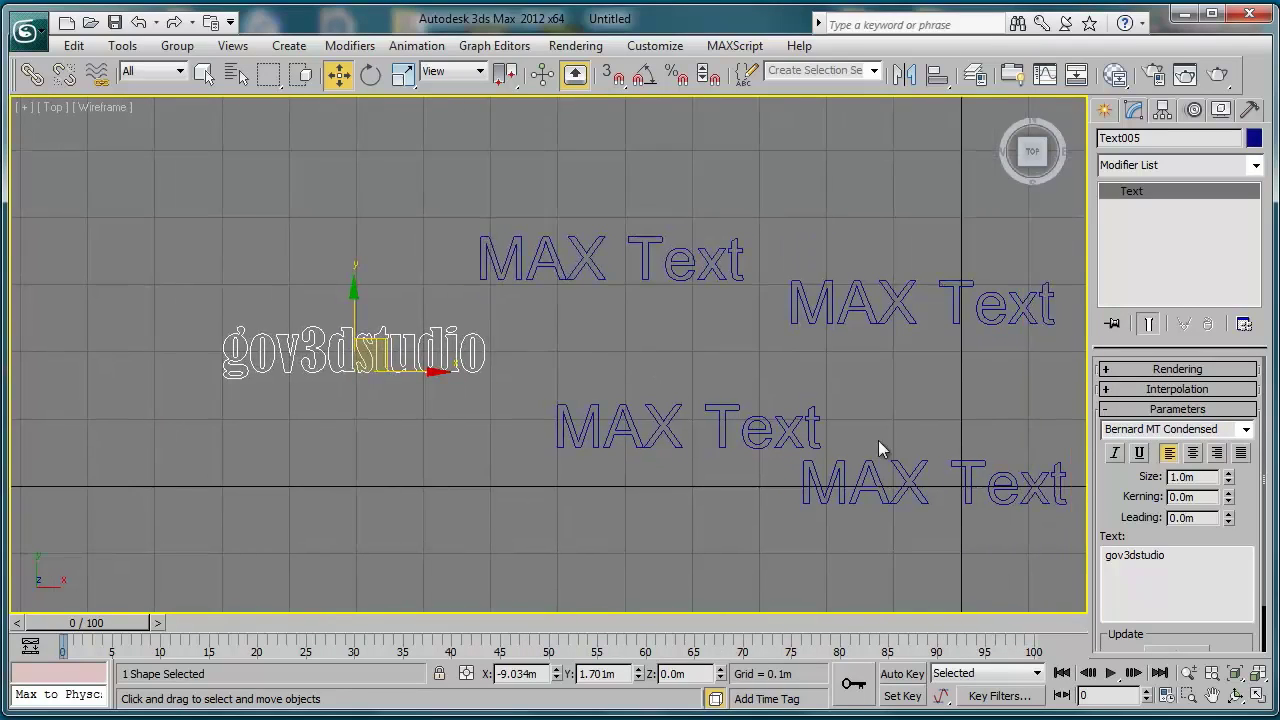
left_click_drag(1229, 481, 1222, 386)
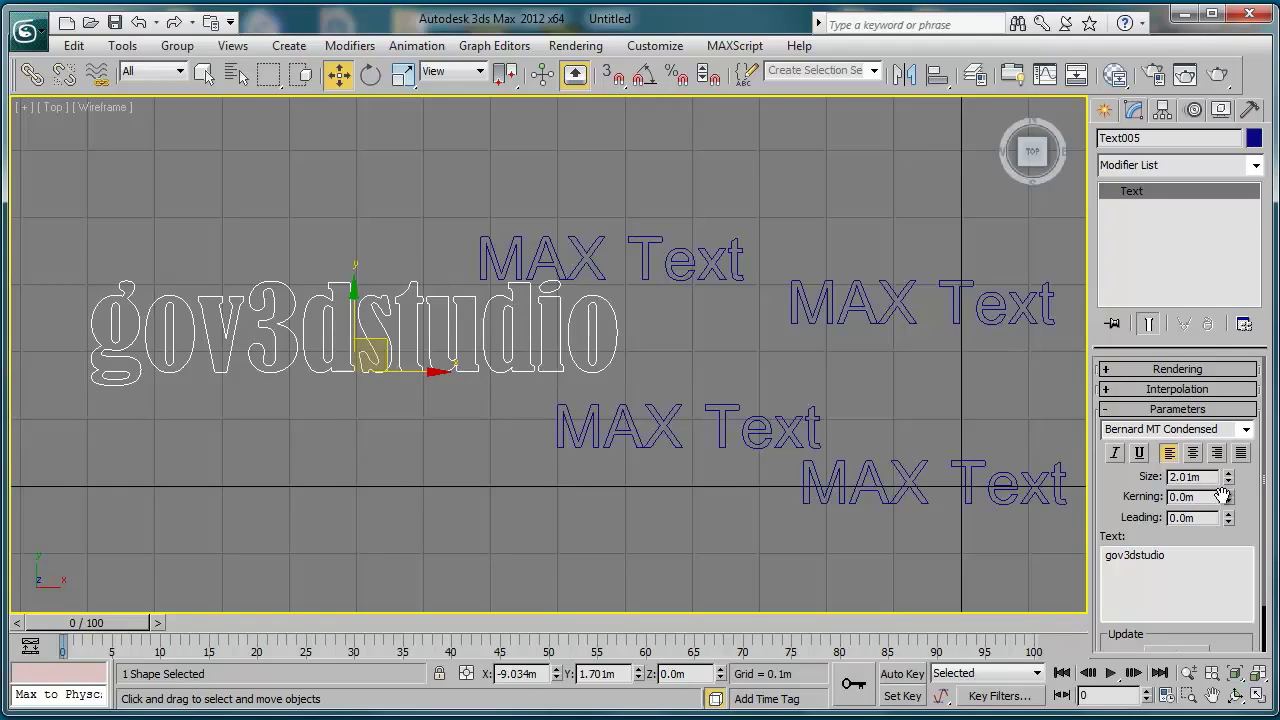
left_click_drag(1222, 496, 1212, 374)
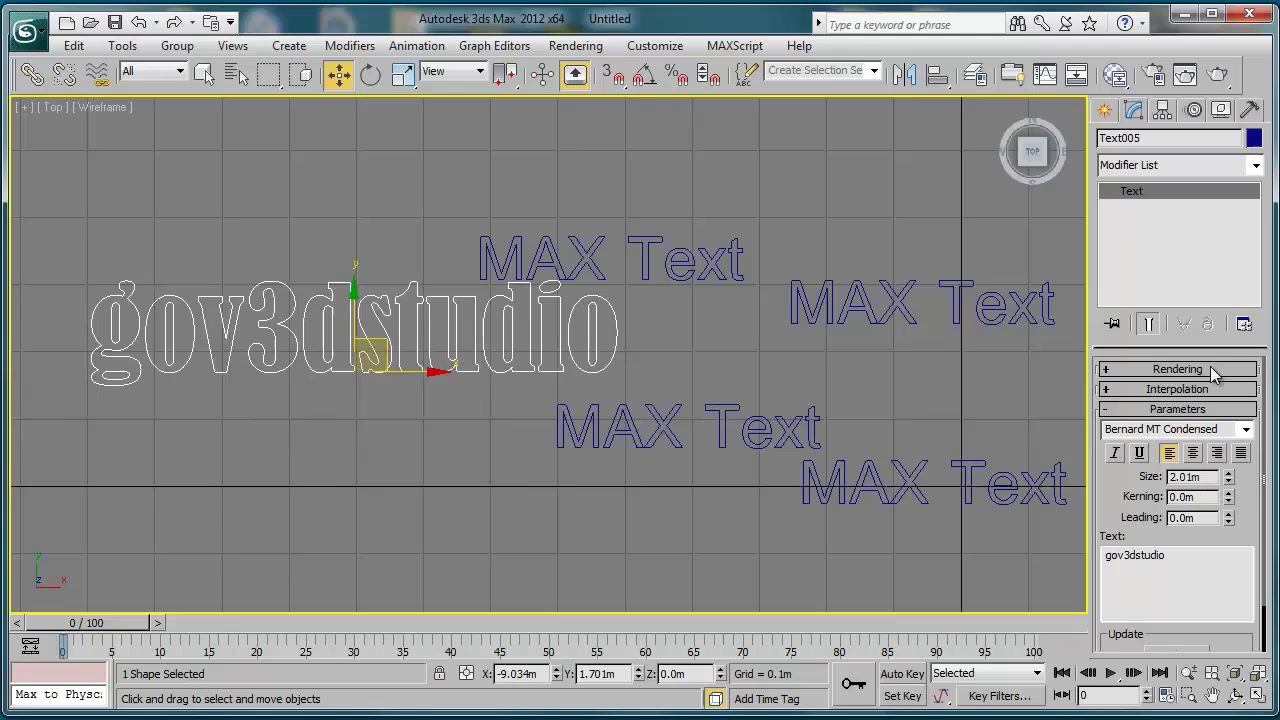
- Add a second line reading "abajo" to the text and set the leading to about -0.216 m
left_click(1229, 514)
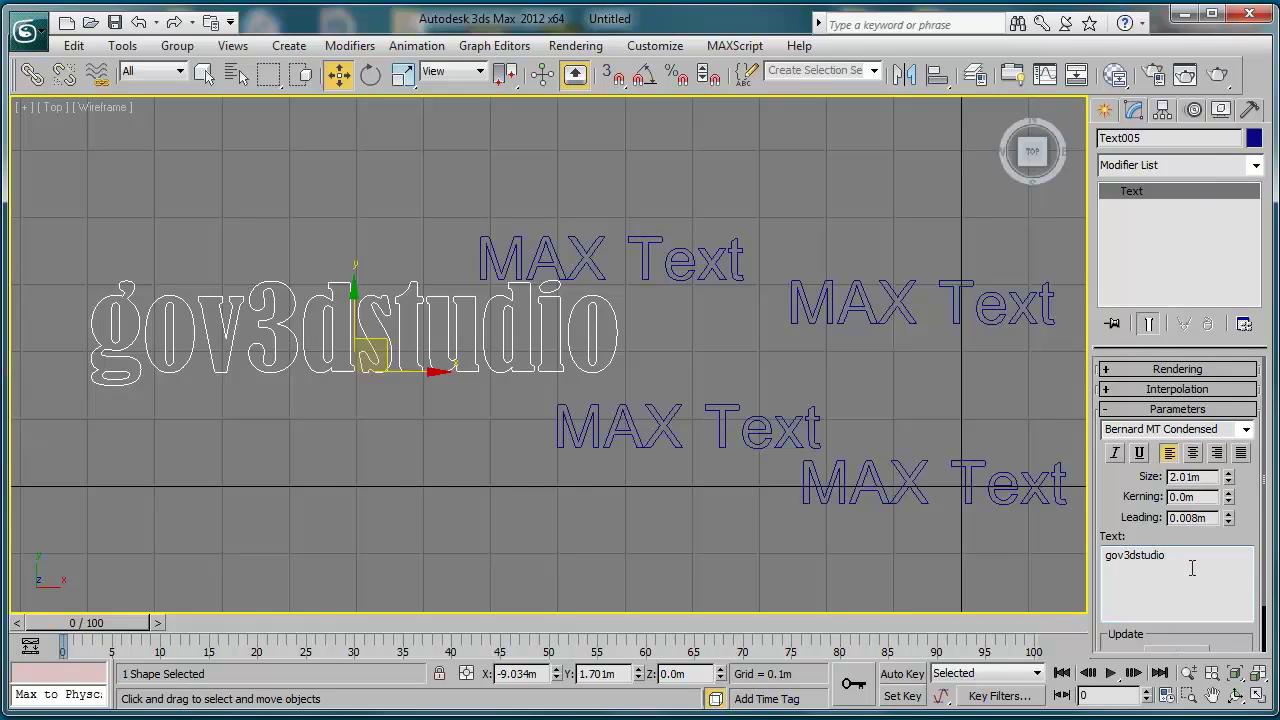
type("abajo")
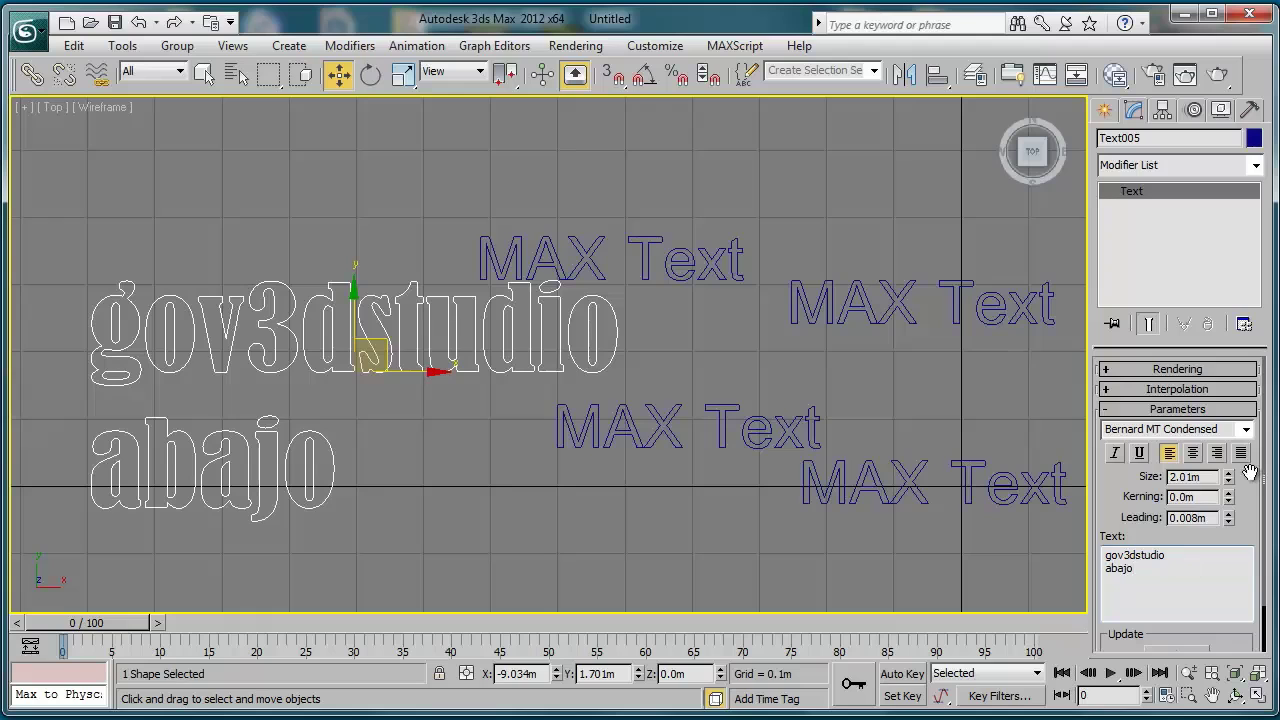
left_click_drag(1229, 521, 1027, 80)
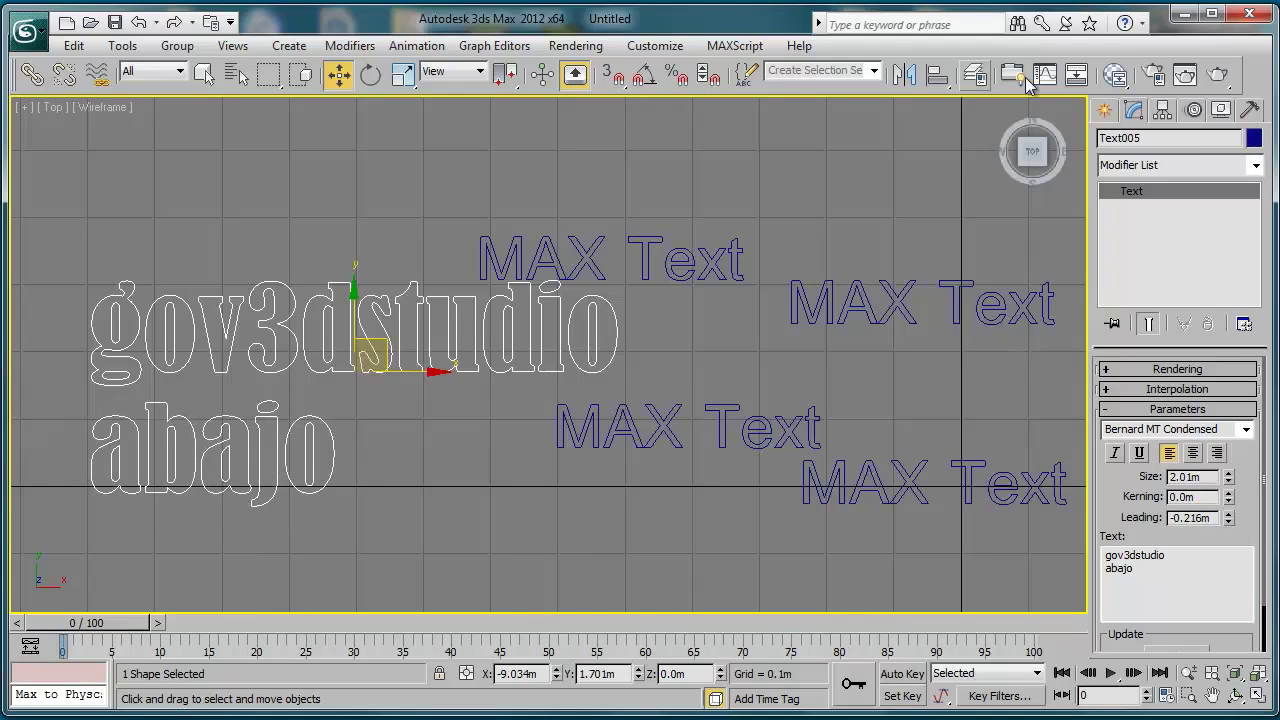
- Make the two-line text italic and try underlining on and off
middle_click_drag(669, 382, 551, 344)
scroll(551, 344, "down", 4)
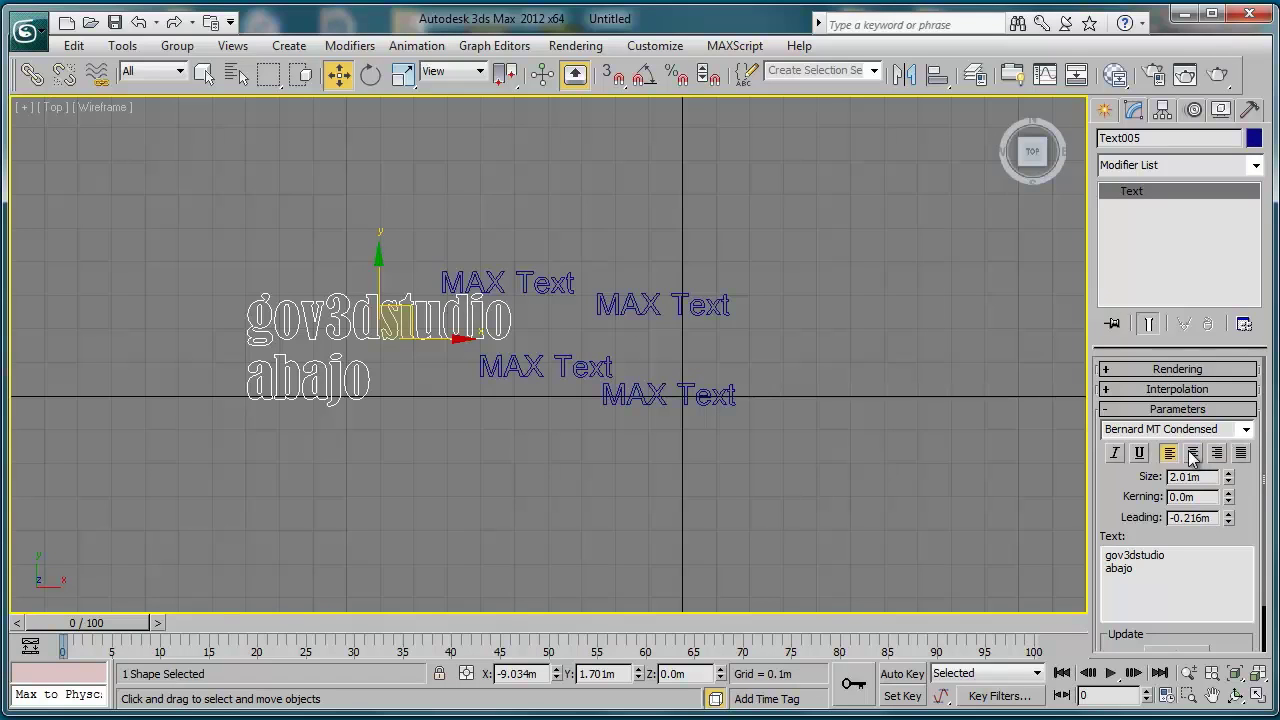
left_click(1115, 454)
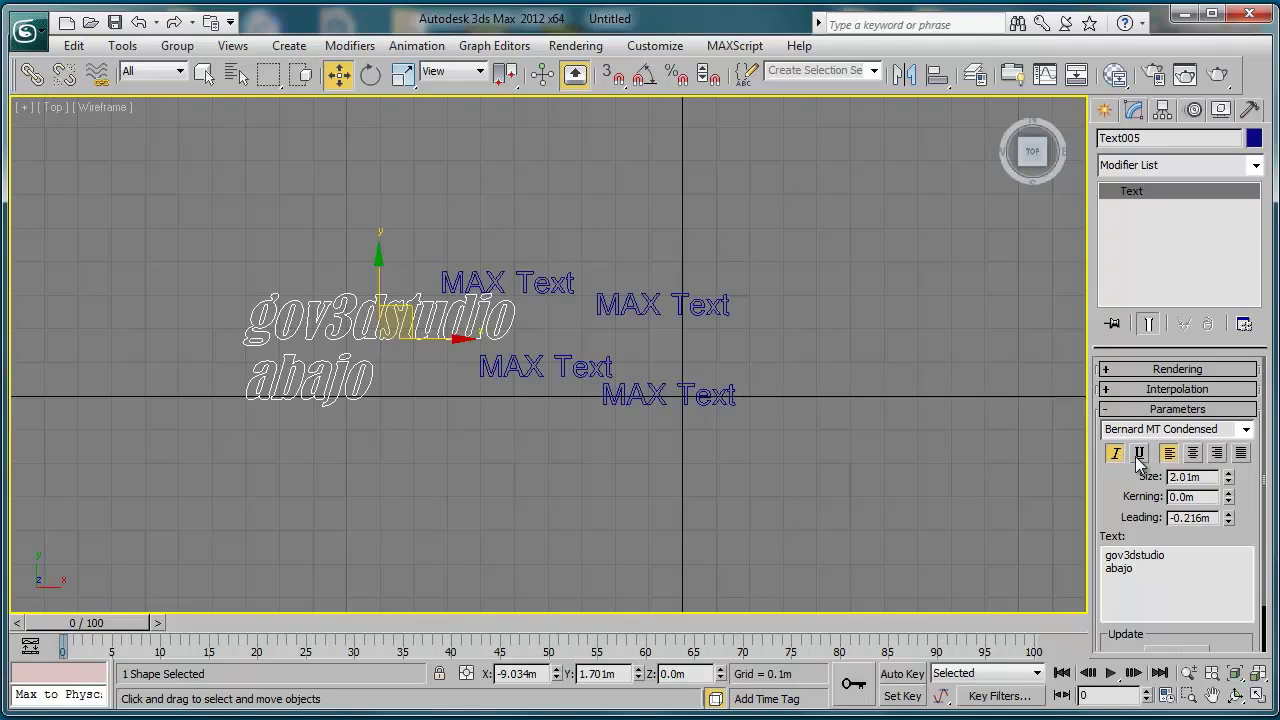
left_click(1141, 455)
left_click(1141, 455)
- Delete all five text splines
left_click_drag(837, 196, 209, 509)
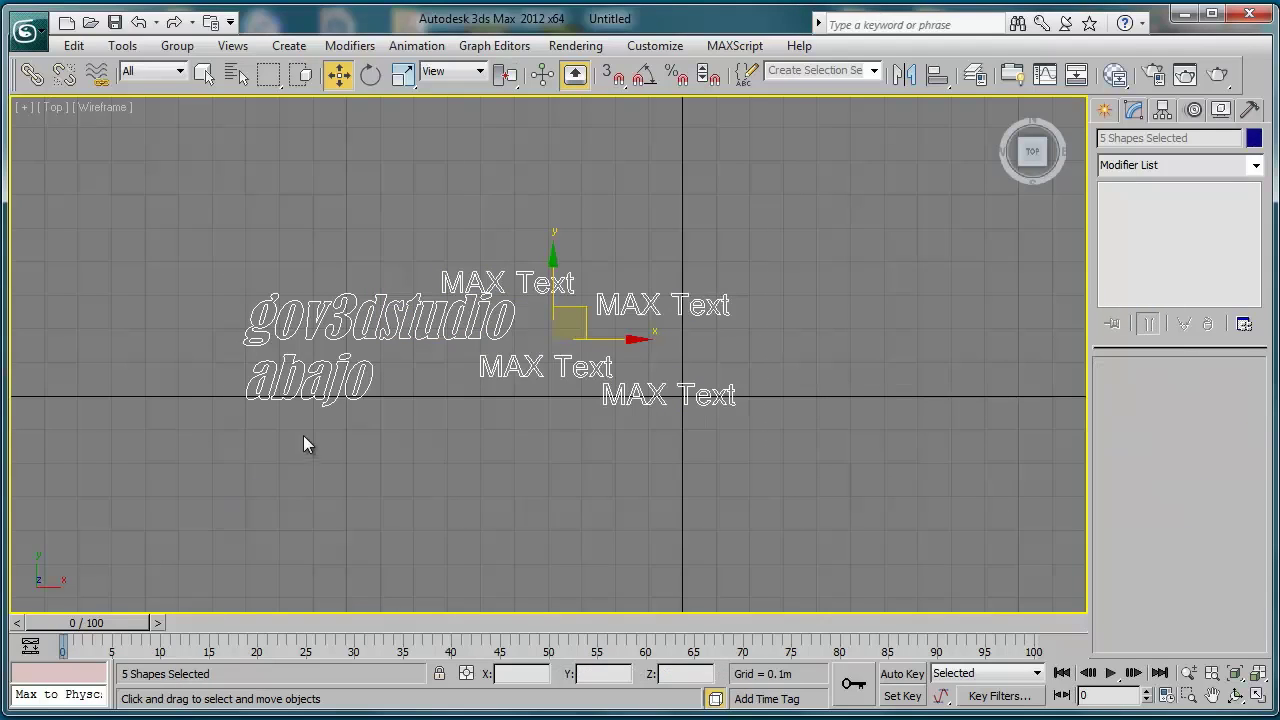
key("Delete")
- Draw a helix above and left of the origin with Radius 1 about 6.85 m, height about -1.67 m and Radius 2 about 4.38 m
left_click(1105, 111)
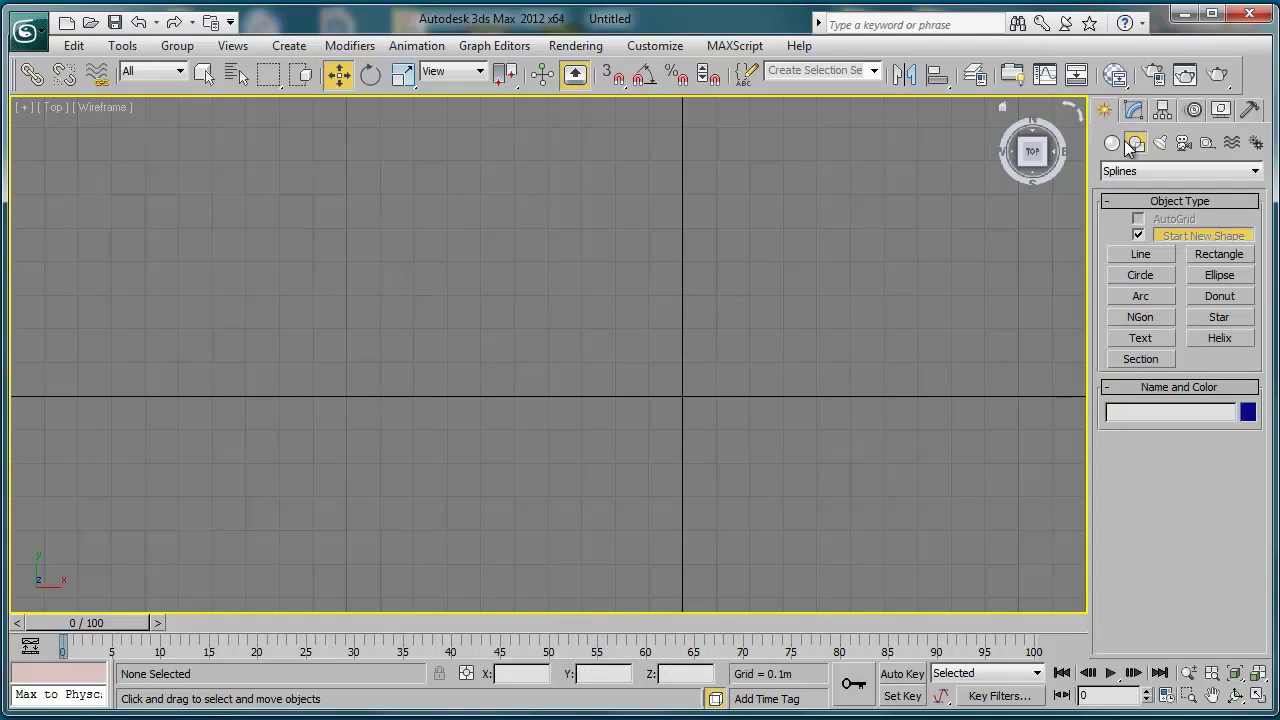
left_click(1220, 340)
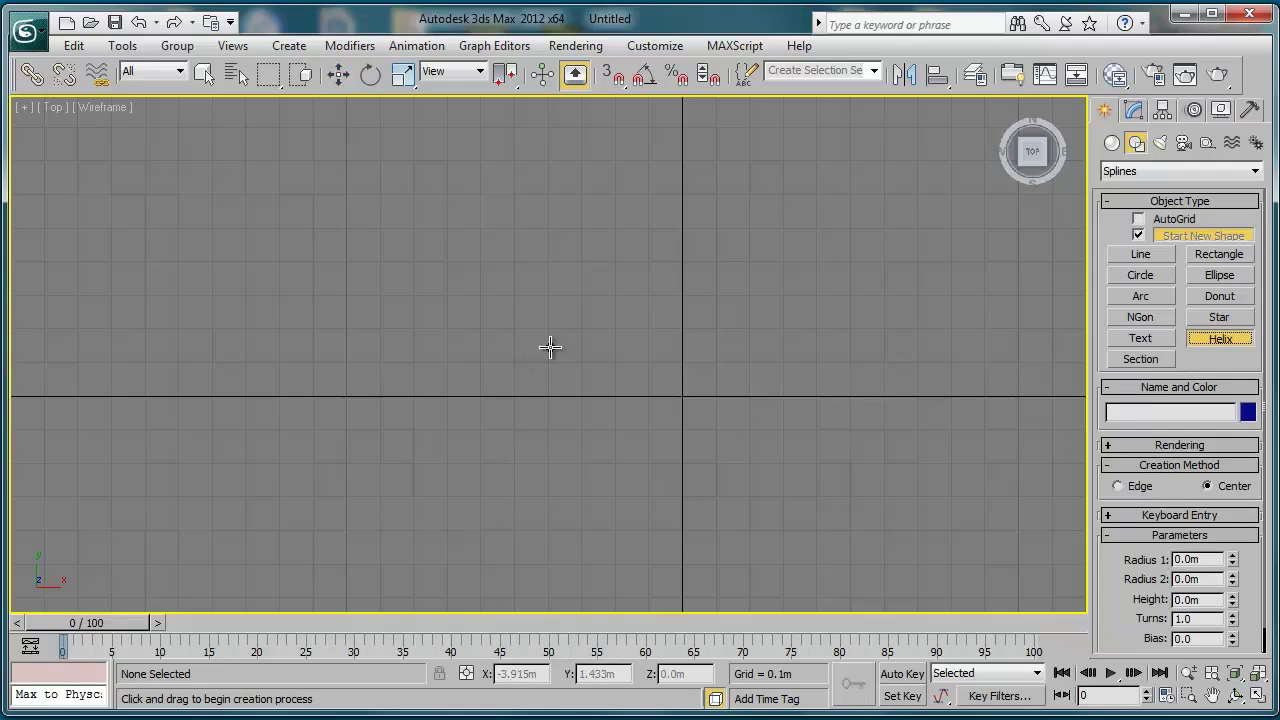
left_click_drag(550, 347, 781, 340)
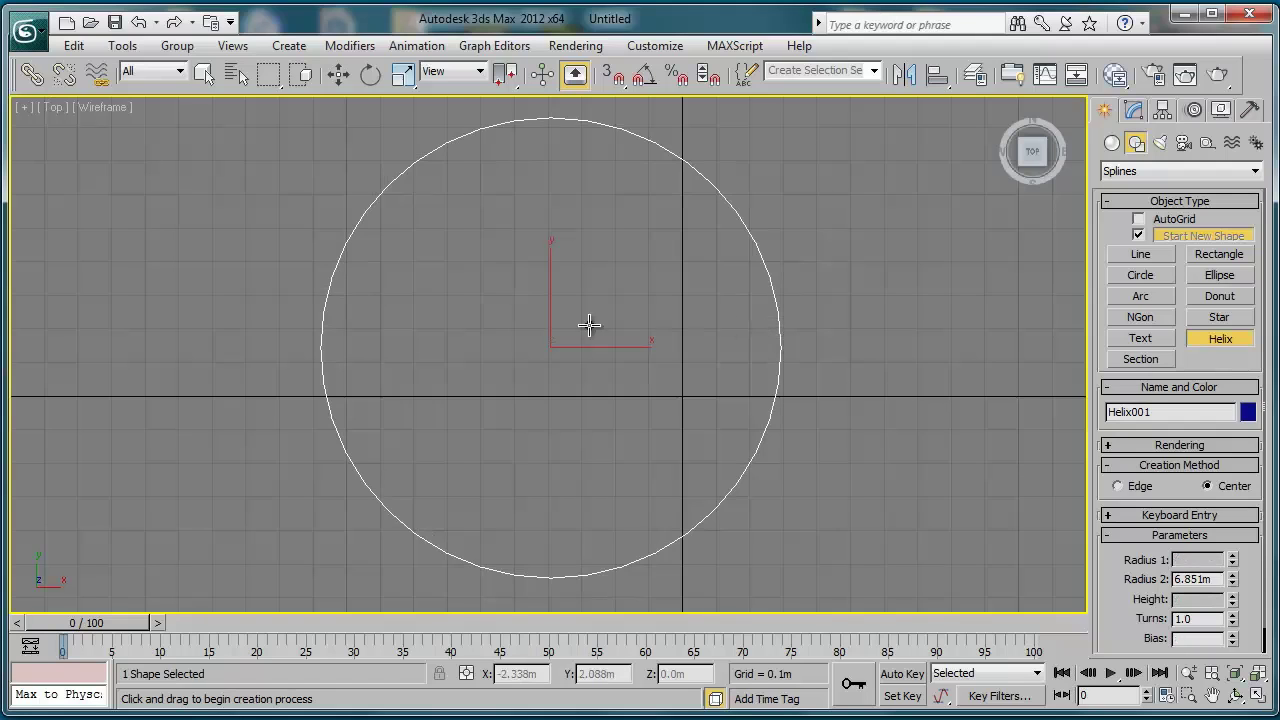
left_click(640, 394)
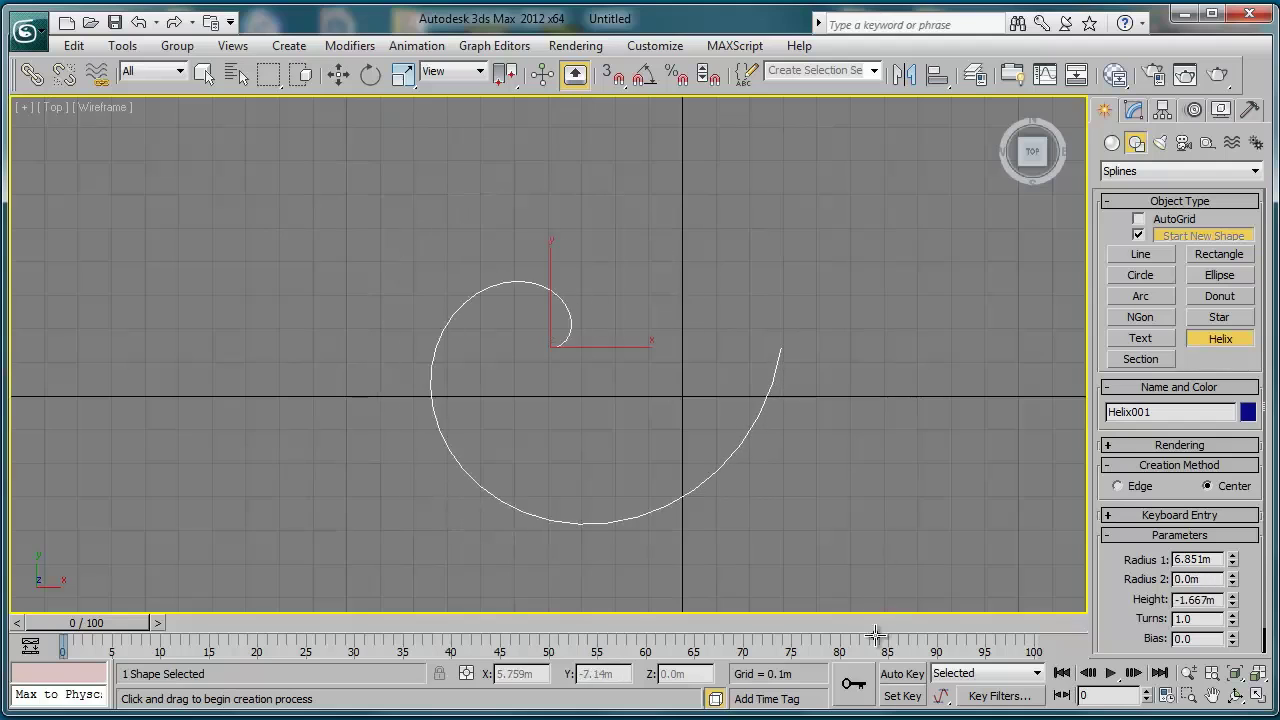
left_click(745, 280)
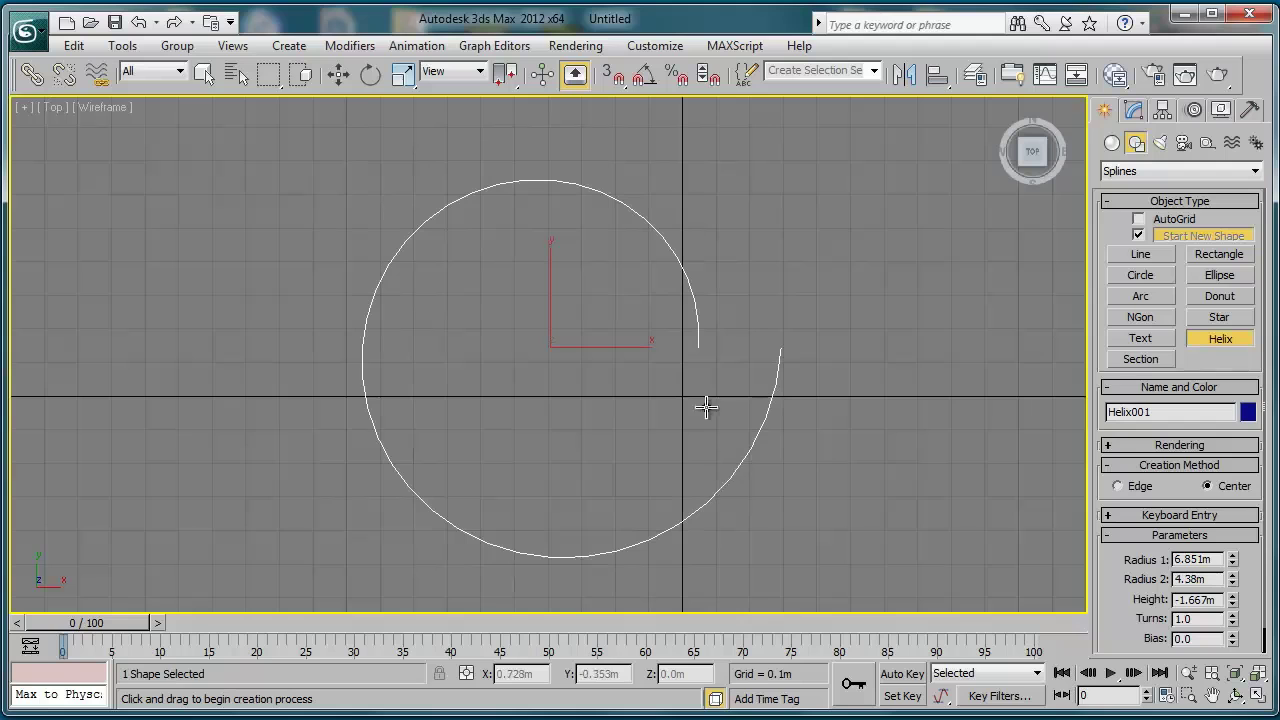
- Draw a second helix to the right of the first with Radius 1 about 6.50 m, height about -2.69 m and Radius 2 about 5.53 m
middle_click_drag(680, 366, 601, 320)
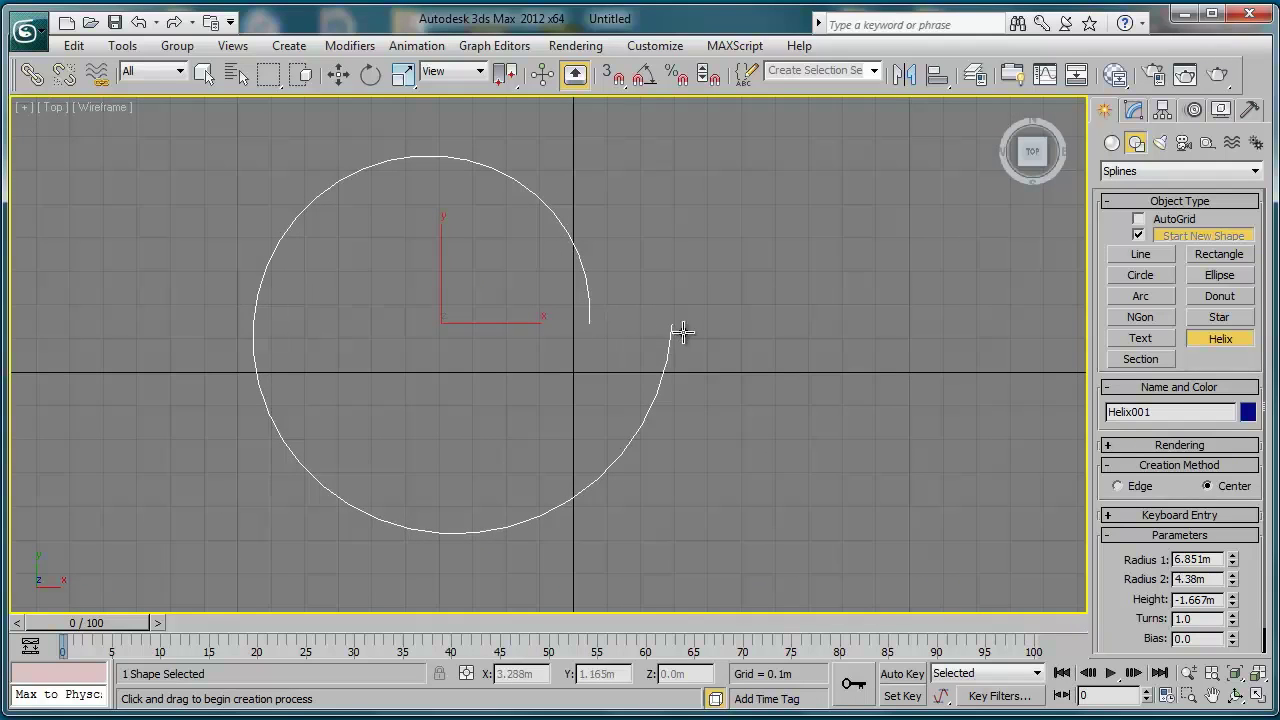
middle_click_drag(683, 332, 560, 343)
scroll(577, 324, "down", 2)
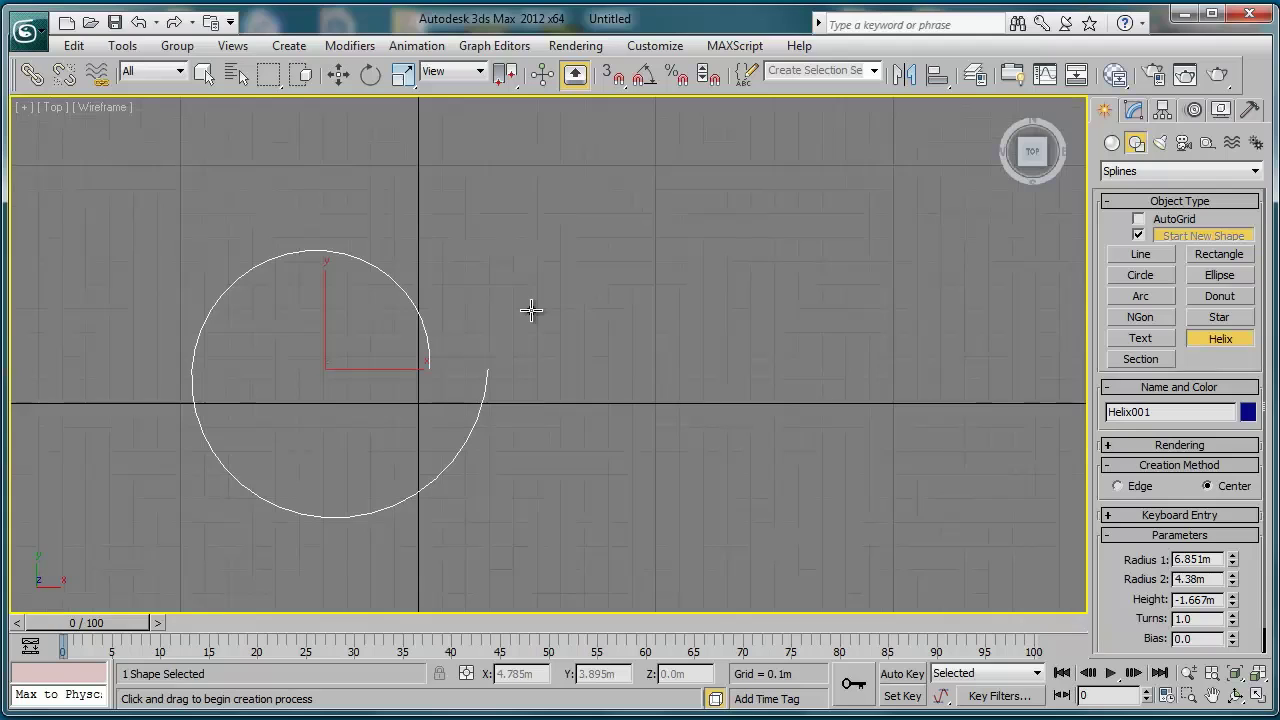
left_click(646, 352)
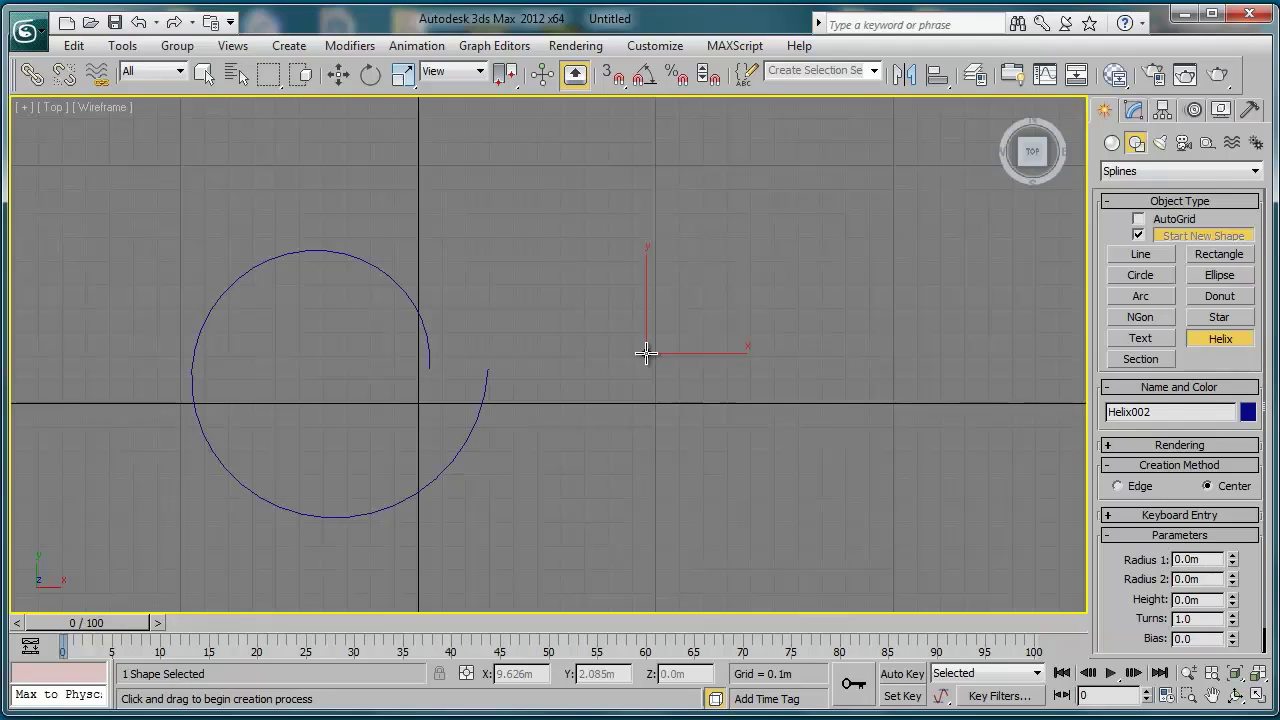
left_click_drag(646, 352, 748, 237)
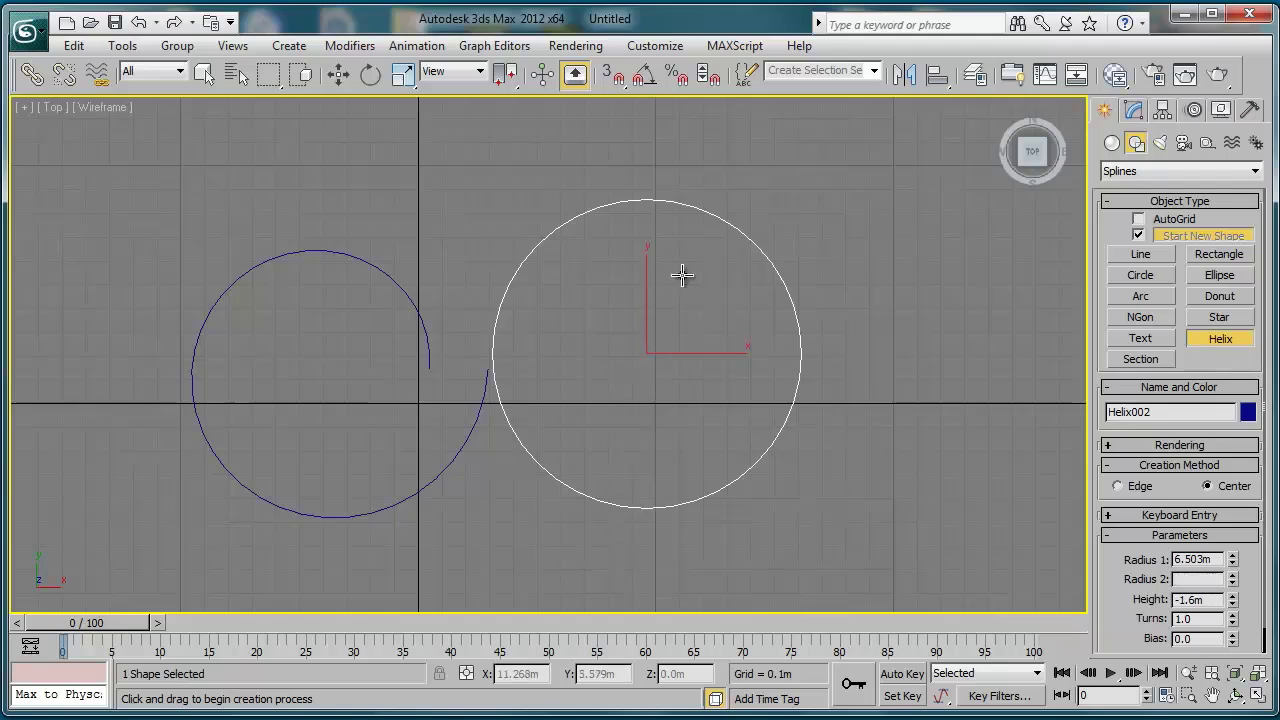
left_click(667, 312)
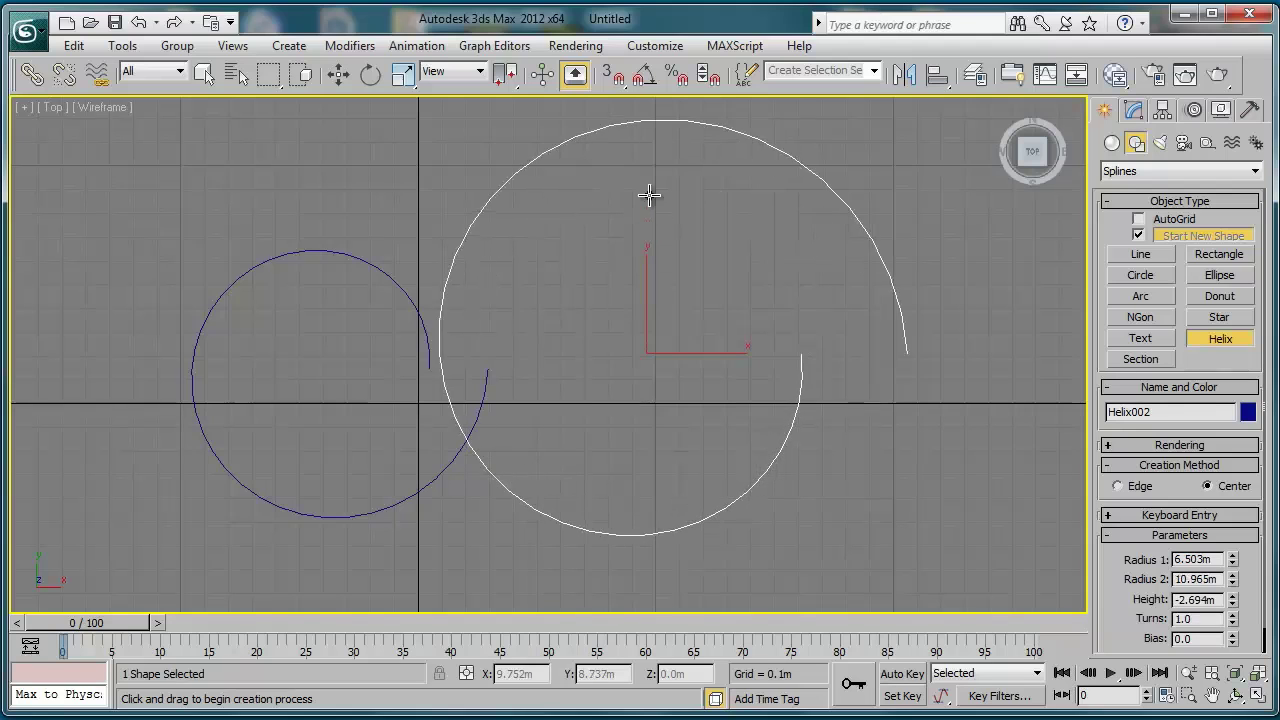
left_click(650, 324)
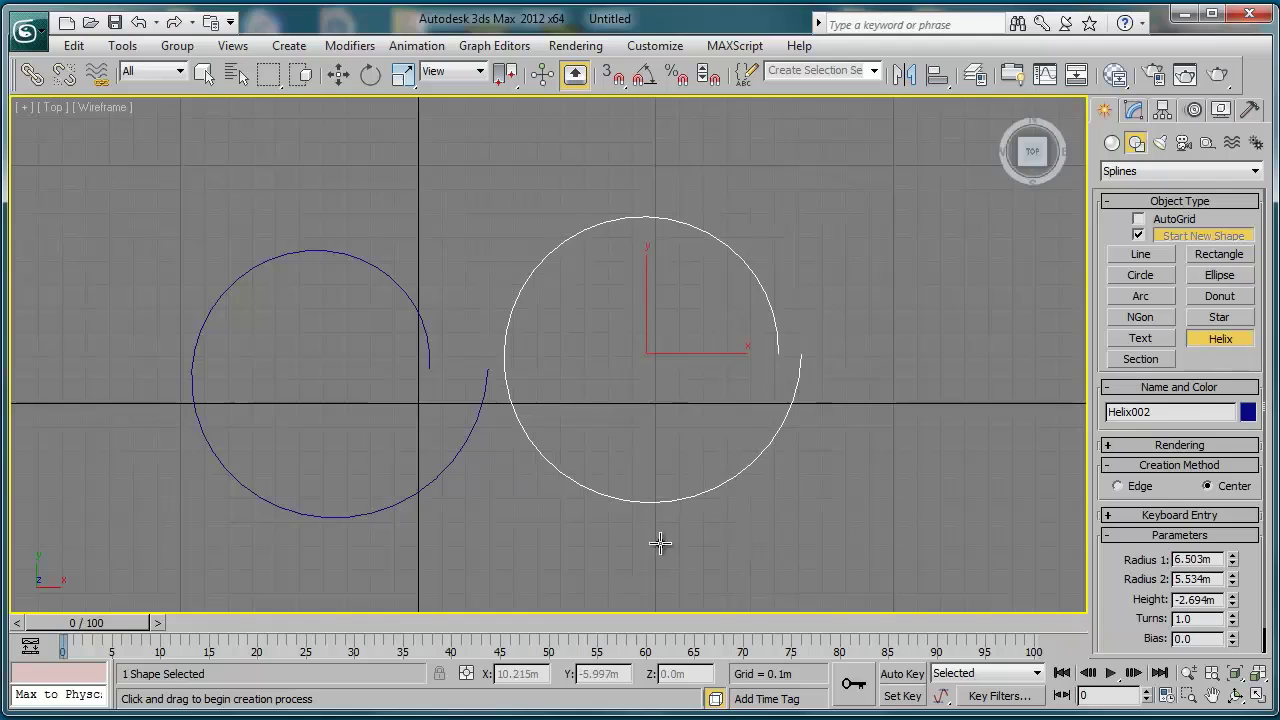
- Set the second helix's Turns to about 3.36 and its Radius 1 to about 2.02 m
left_click(1134, 110)
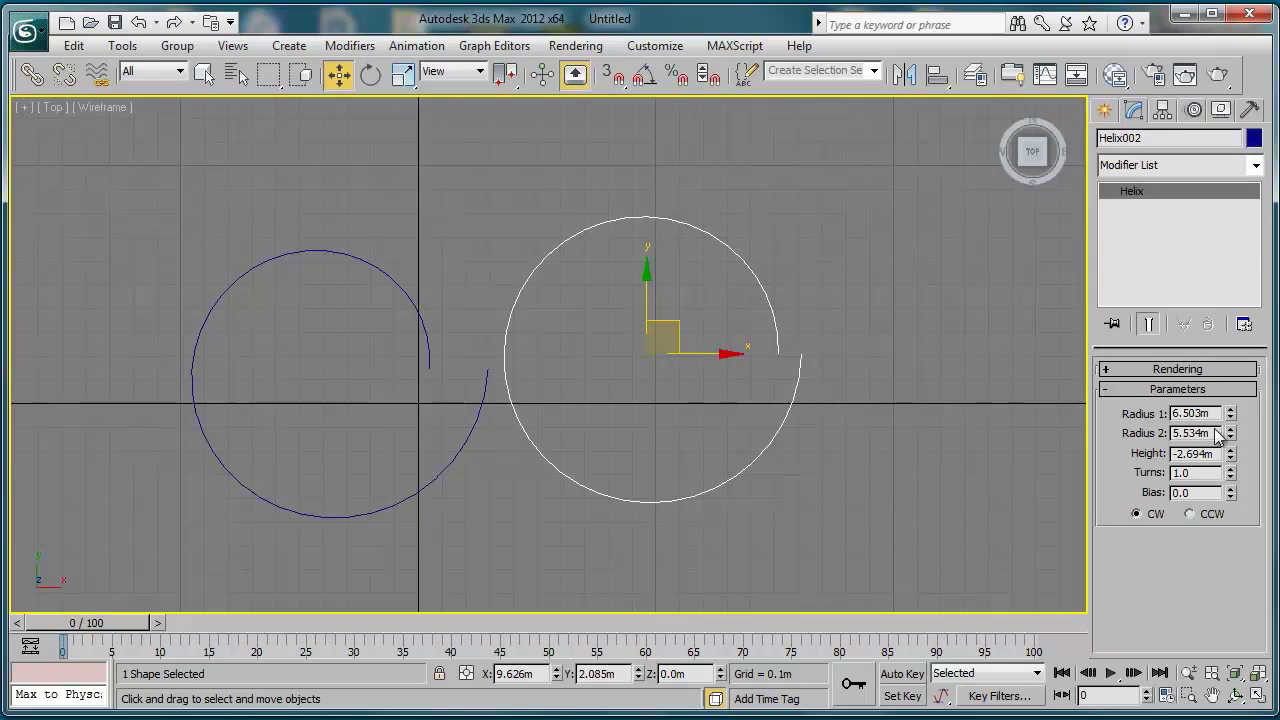
left_click_drag(1233, 477, 1212, 236)
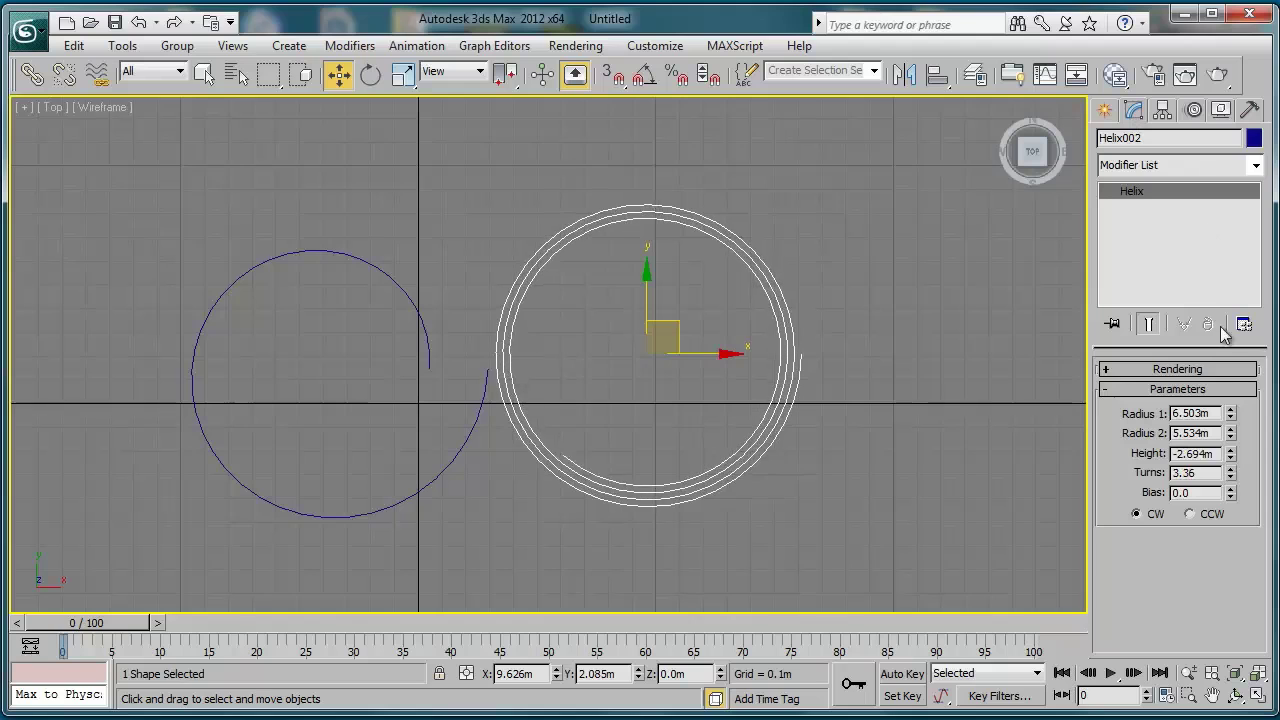
left_click_drag(1231, 412, 1243, 478)
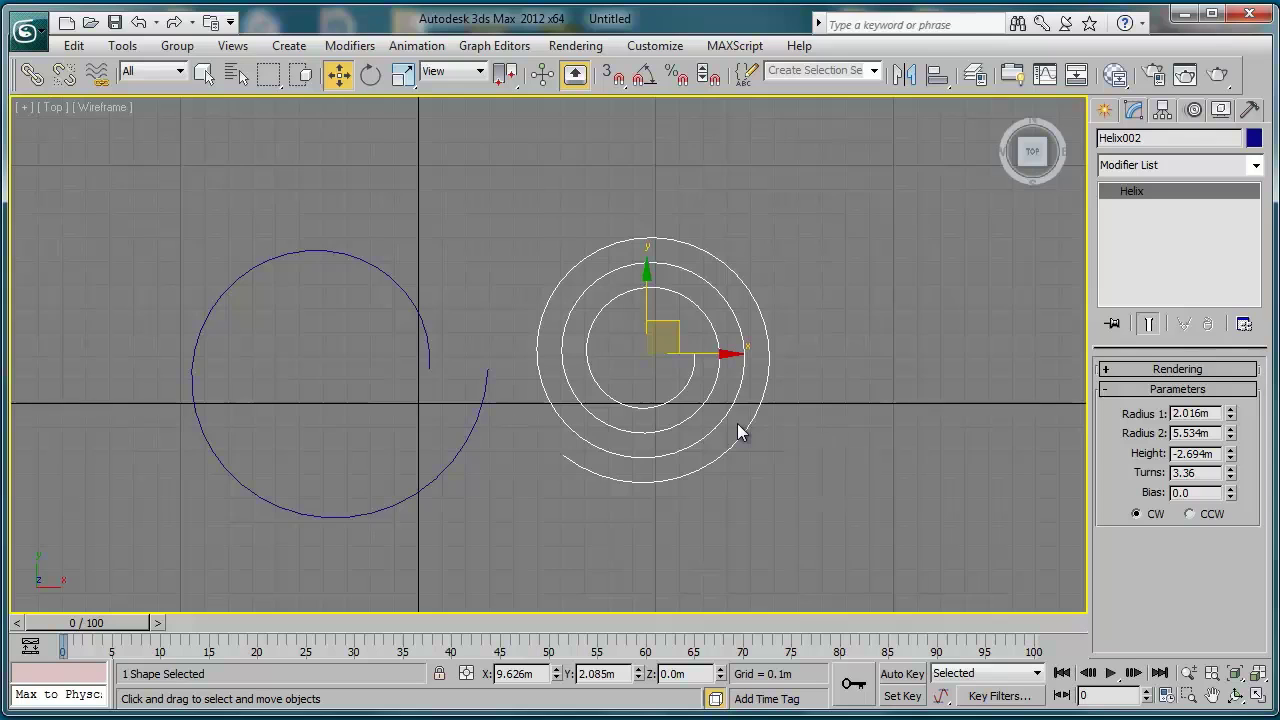
- Examine the second helix's rise and height from the side in the Perspective view
key("p")
scroll(611, 431, "up", 3)
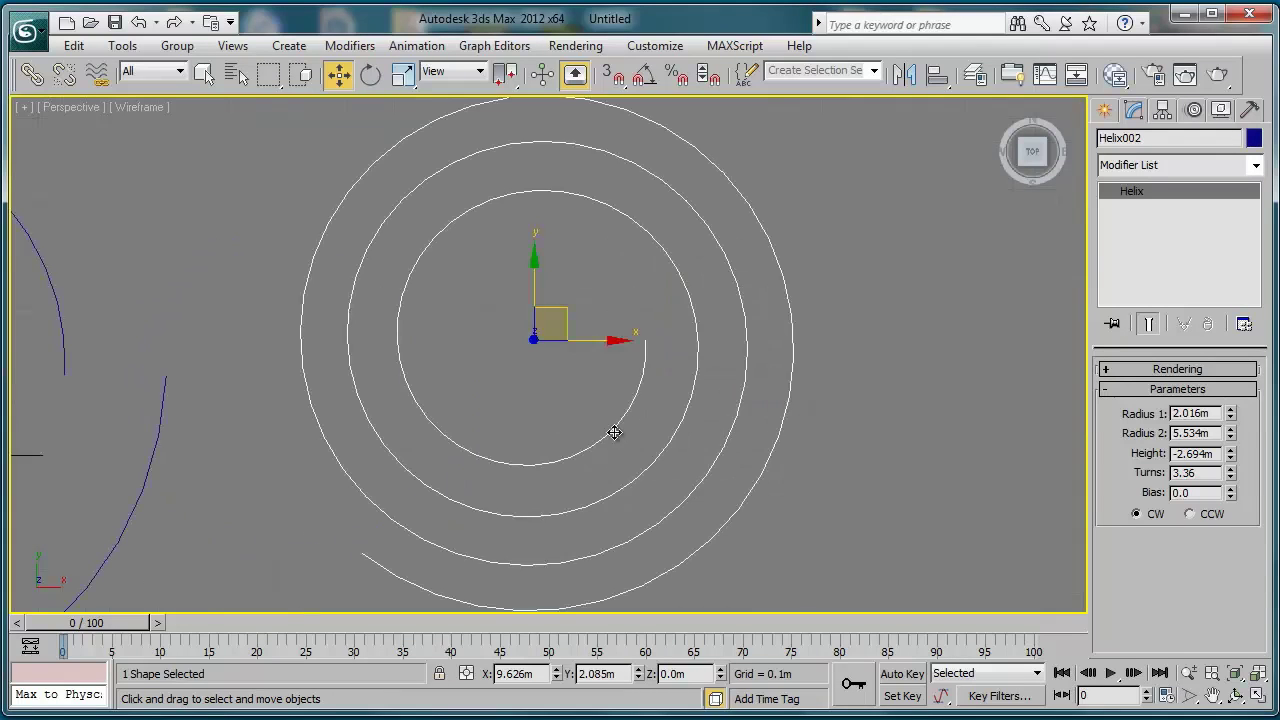
middle_click_drag(611, 431, 587, 263, "alt")
left_click_drag(1230, 453, 786, 489)
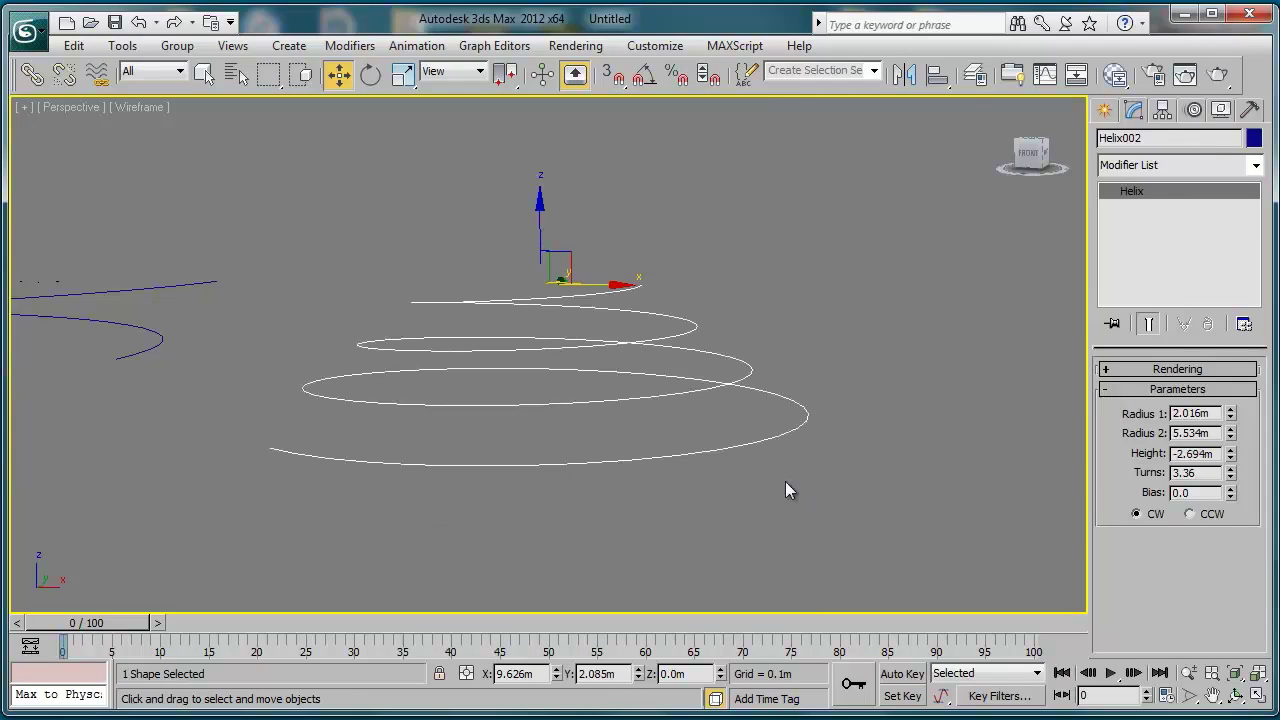
middle_click_drag(786, 489, 700, 390, "alt")
- Return to the Top view and delete both helixes
key("t")
left_click_drag(815, 230, 270, 470)
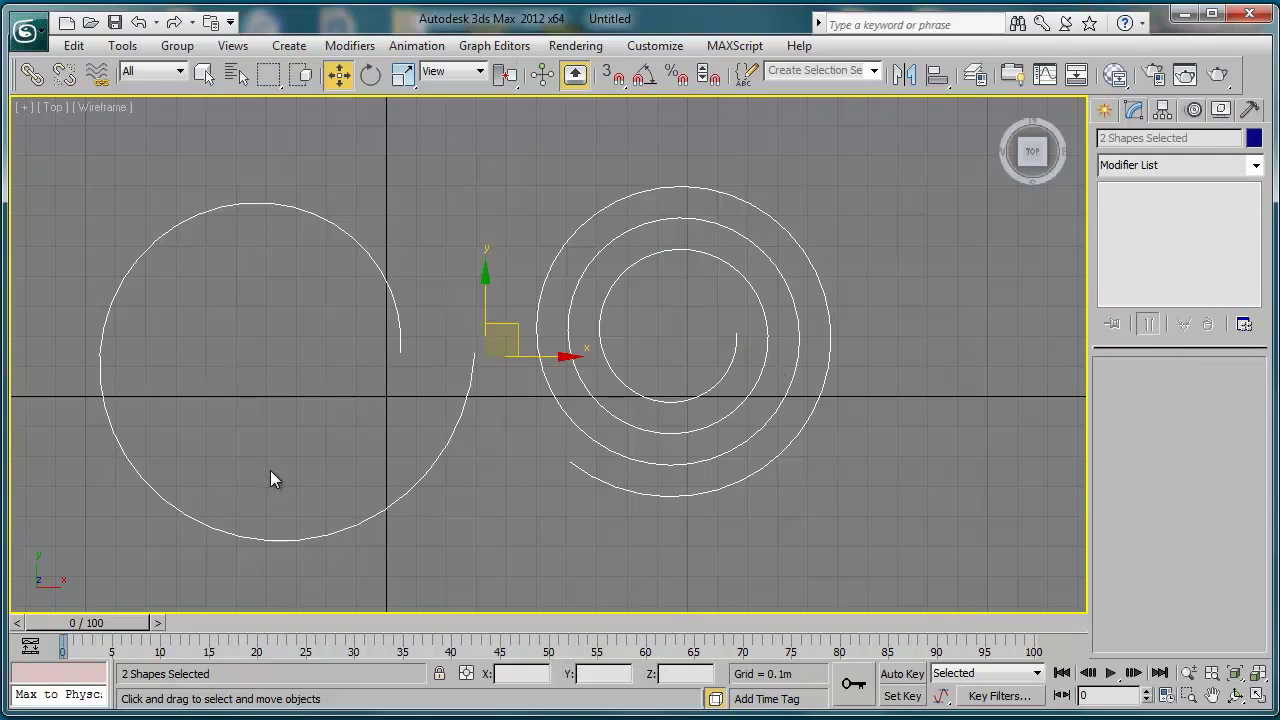
key("Delete")
- Draw a Section shape about 13.57 m long and 17.03 m wide in the Top view
left_click(1105, 110)
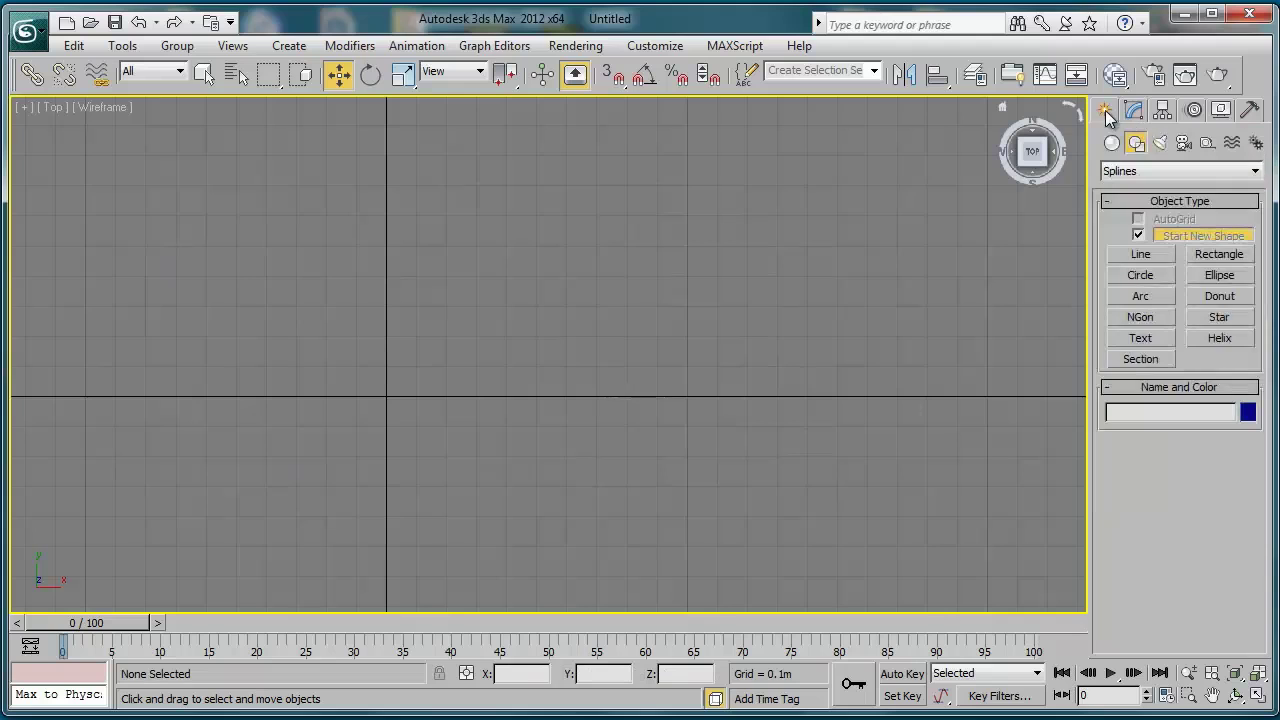
left_click(1148, 360)
scroll(650, 350, "down", 3)
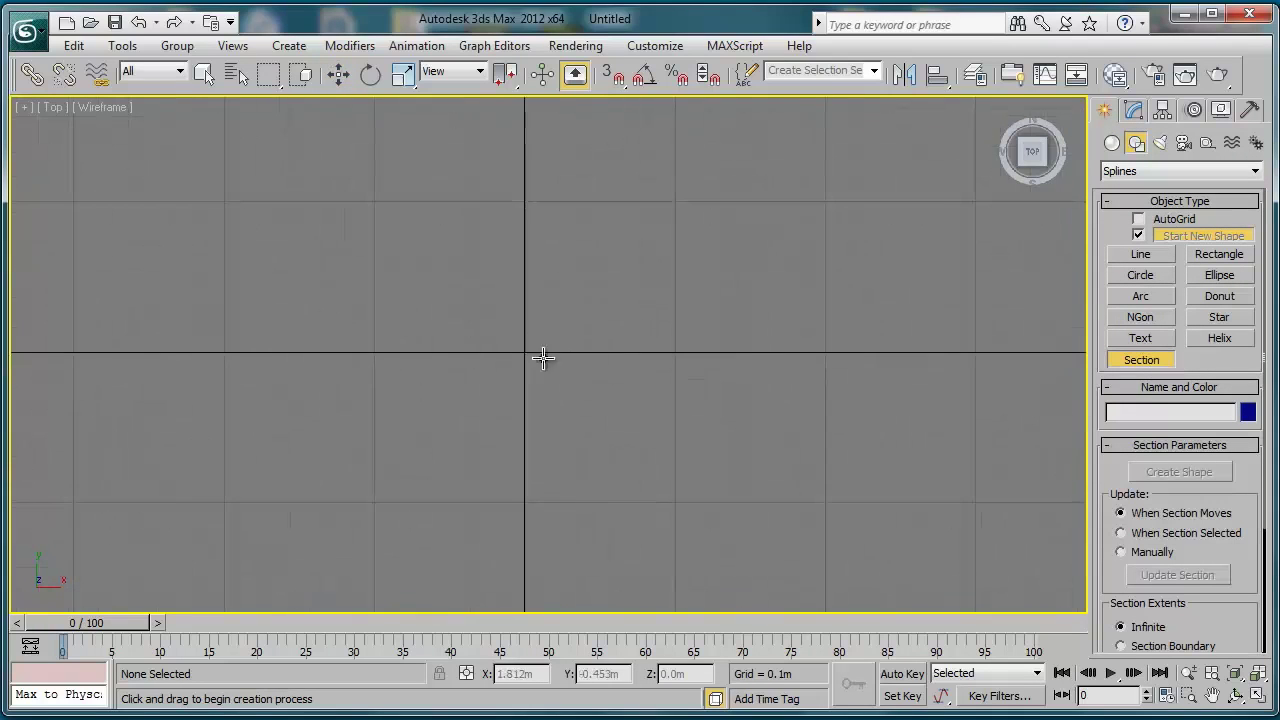
left_click_drag(439, 317, 567, 419)
key("w")
middle_click_drag(566, 357, 524, 272)
- Move the section along X to about -0.40 m in the Perspective view
key("p")
left_click(1162, 109)
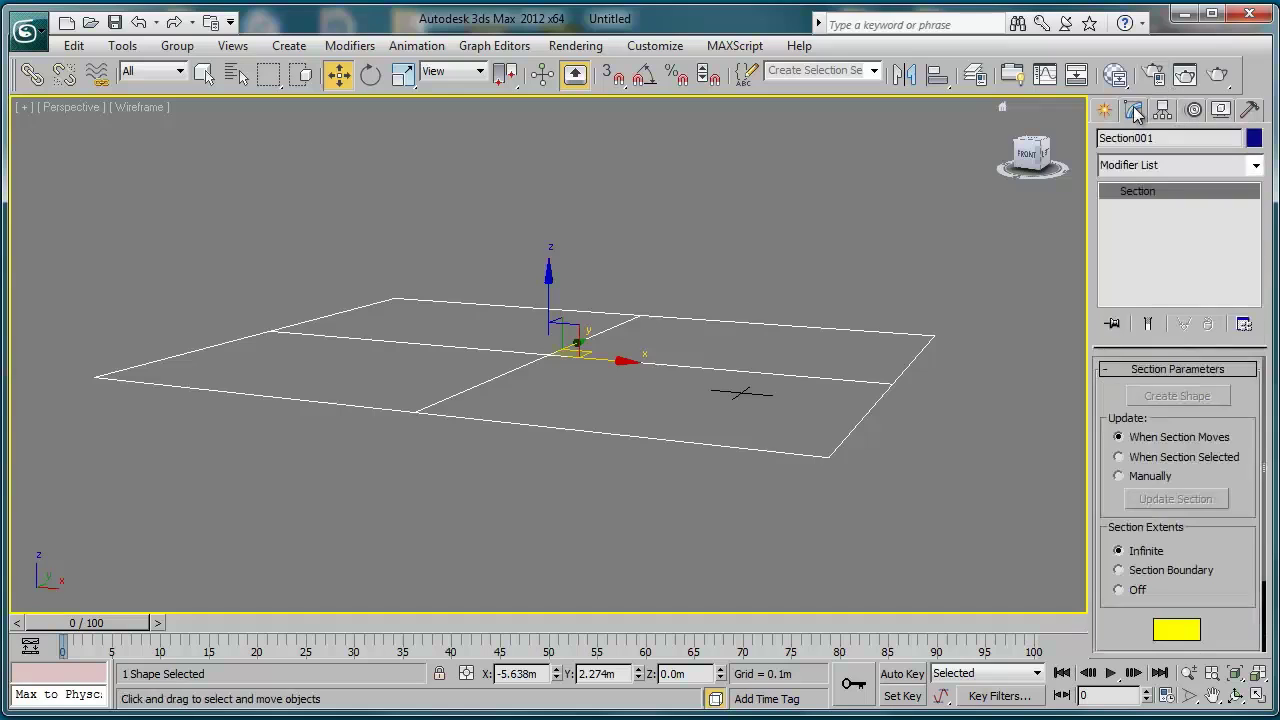
left_click_drag(1222, 563, 1217, 428)
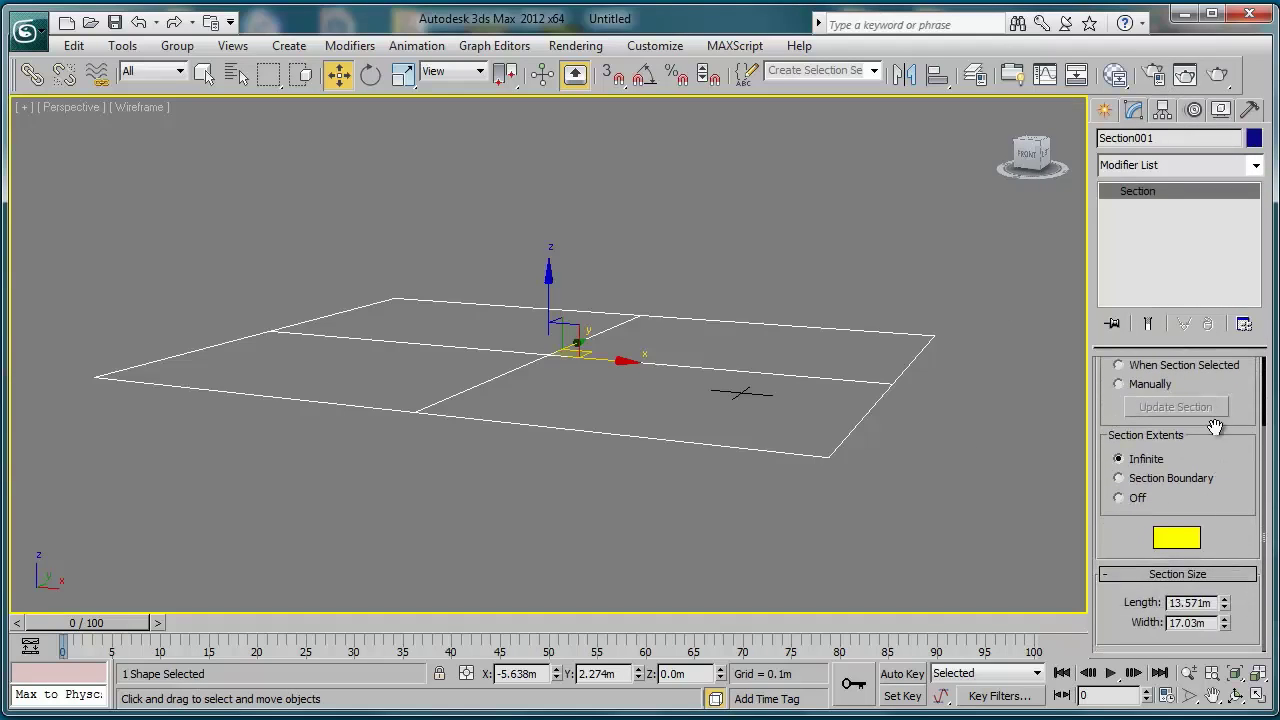
middle_click_drag(823, 374, 737, 401, "alt")
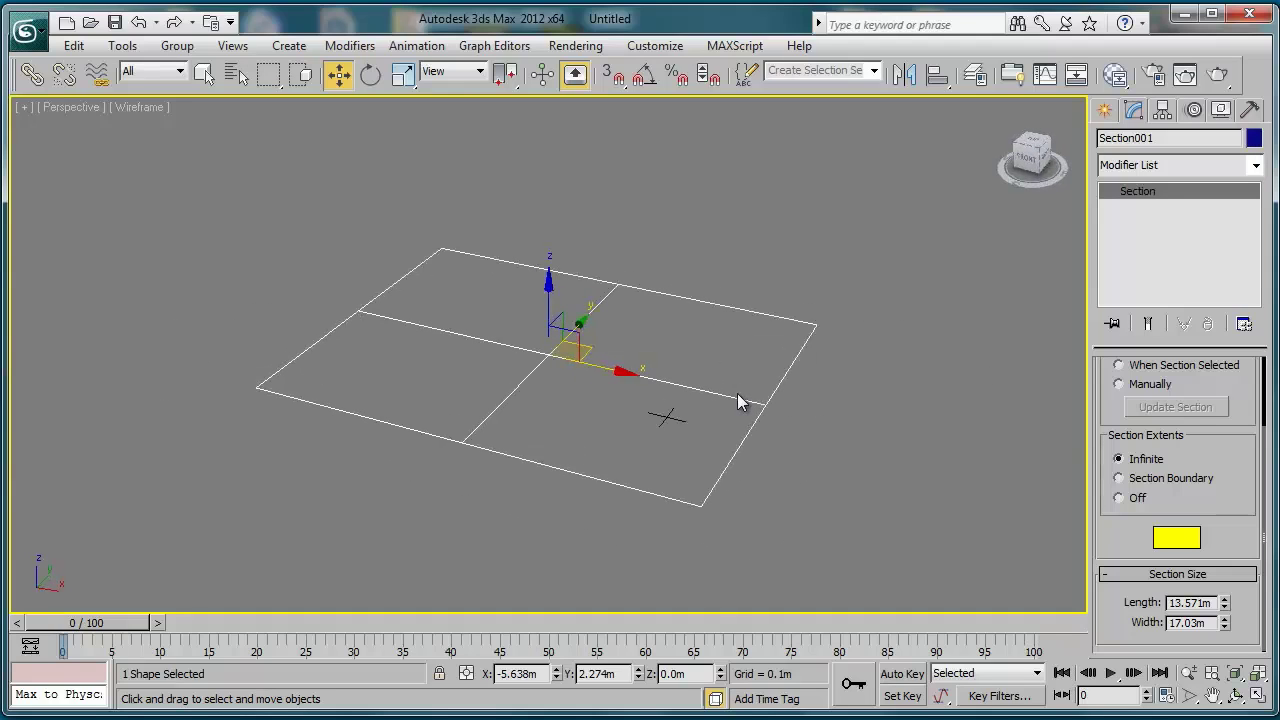
left_click_drag(606, 370, 745, 404)
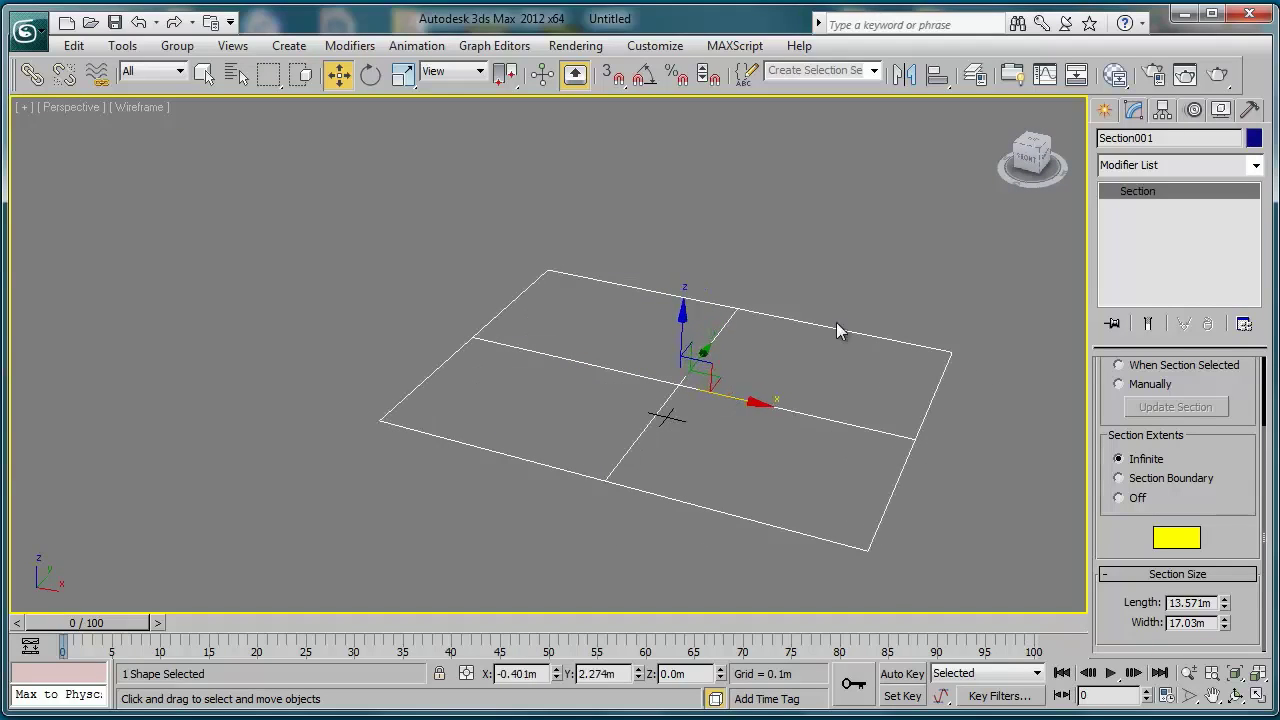
- Create a box over the section's far corner on the positive X side and display the Perspective view shaded
left_click(1106, 109)
left_click(1112, 143)
left_click(1141, 238)
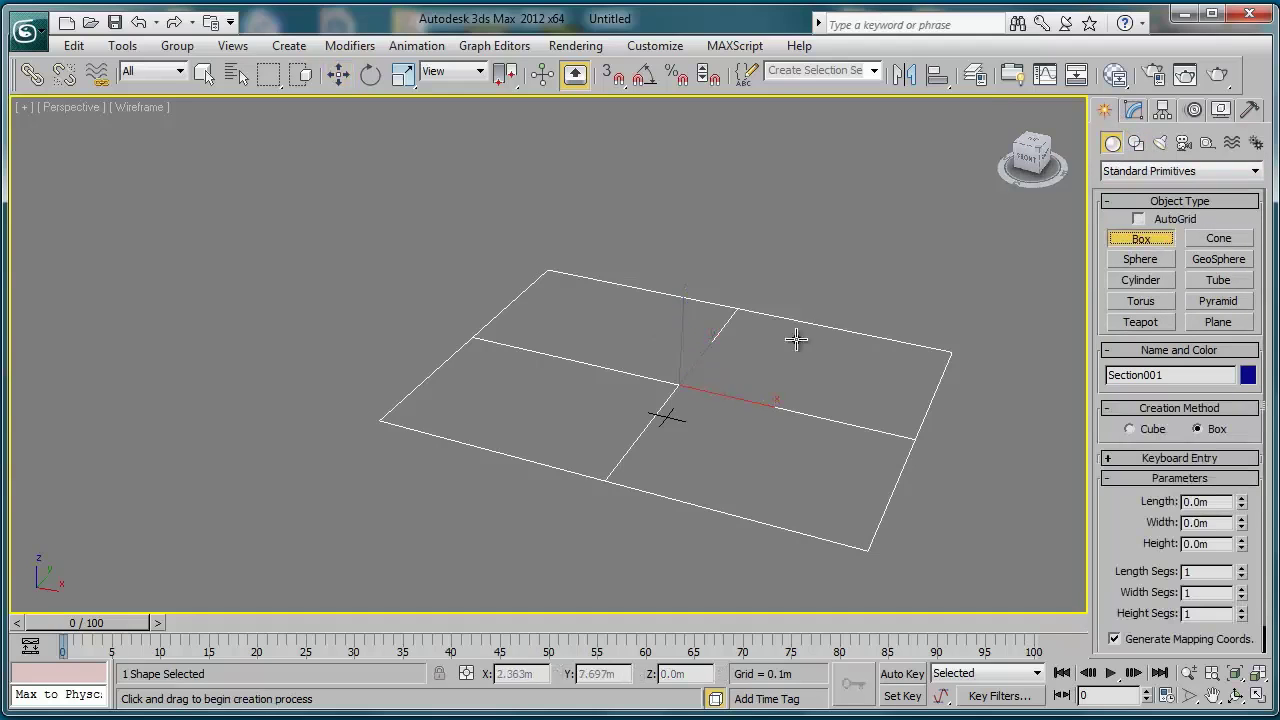
left_click_drag(796, 340, 909, 405)
left_click(920, 271)
right_click(855, 270)
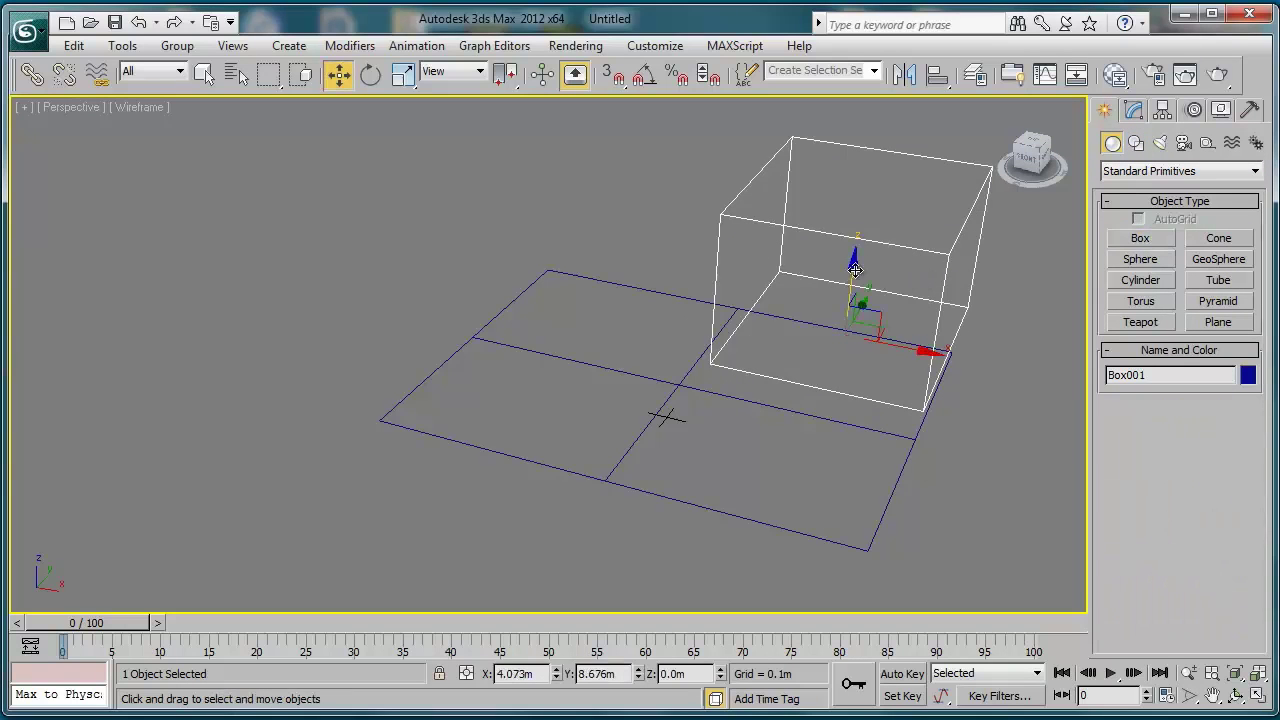
mouse_move(855, 270)
middle_mouse_down()
mouse_move(800, 273)
mouse_move(757, 309)
mouse_move(651, 289)
middle_mouse_up()
key("F3")
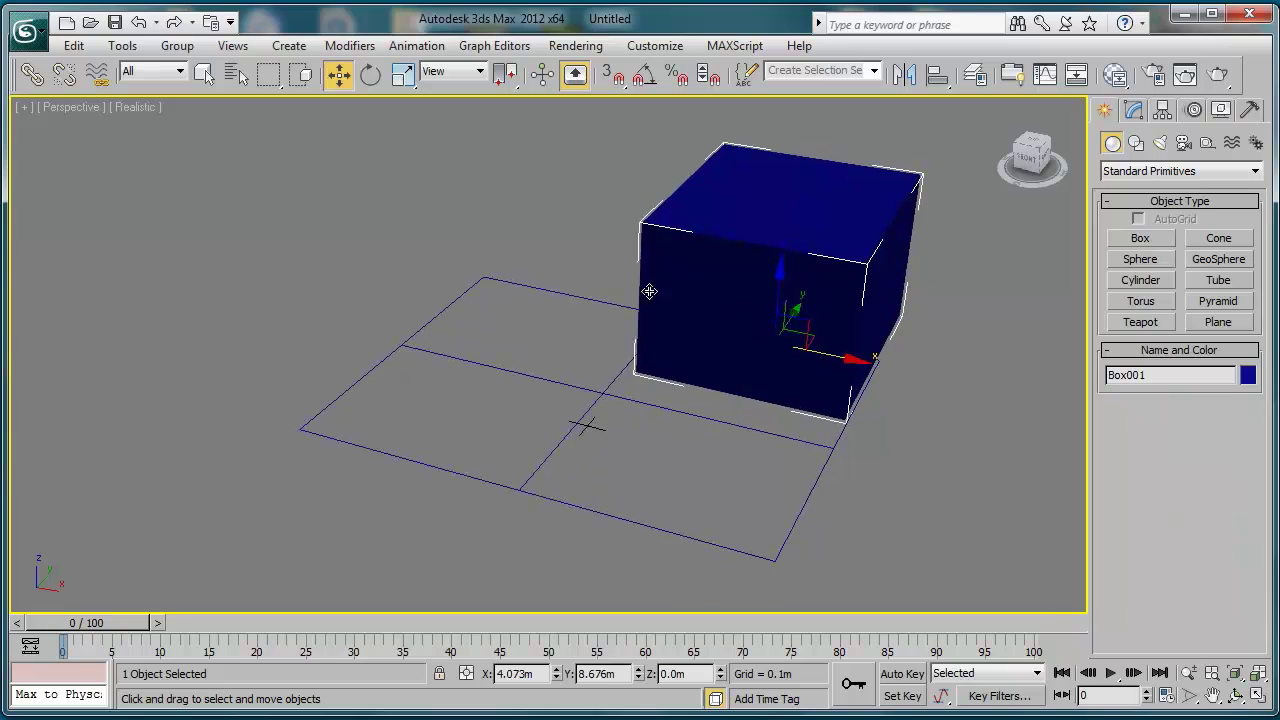
- Try moving the section relative to the box, and undo the move
left_click(594, 299)
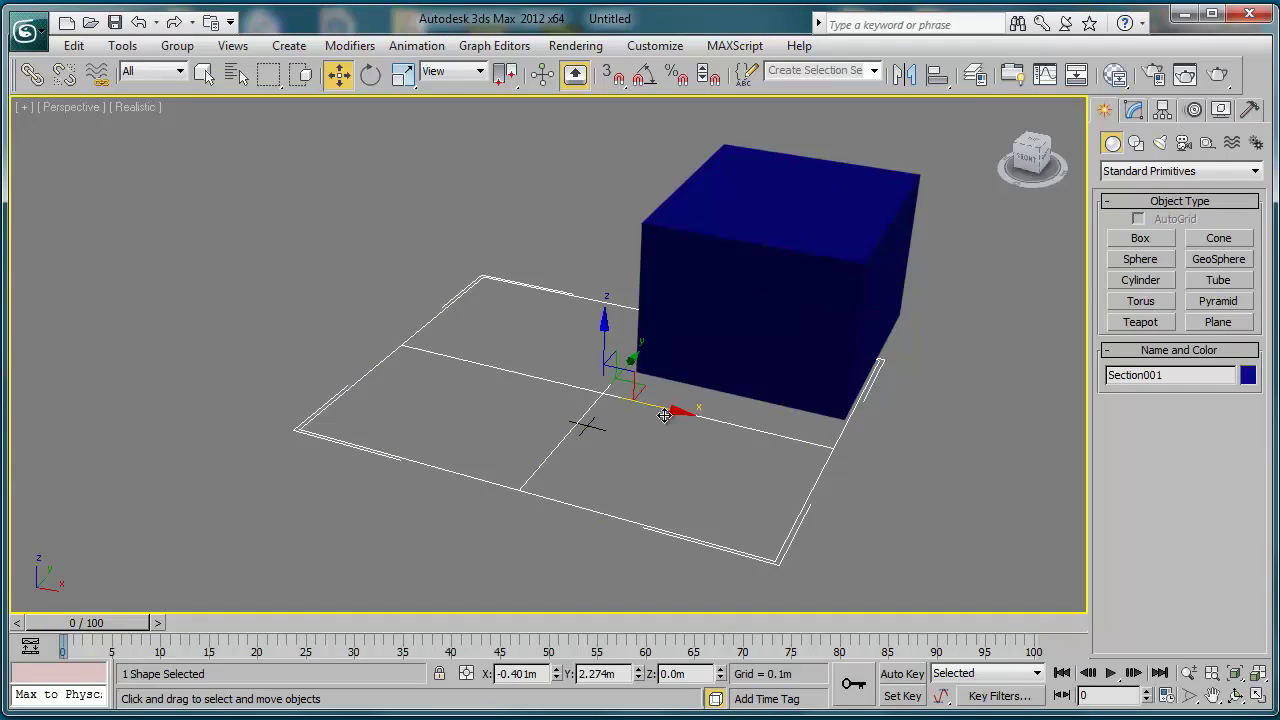
left_click_drag(664, 415, 372, 246)
middle_click_drag(450, 272, 565, 290)
key("ctrl+z")
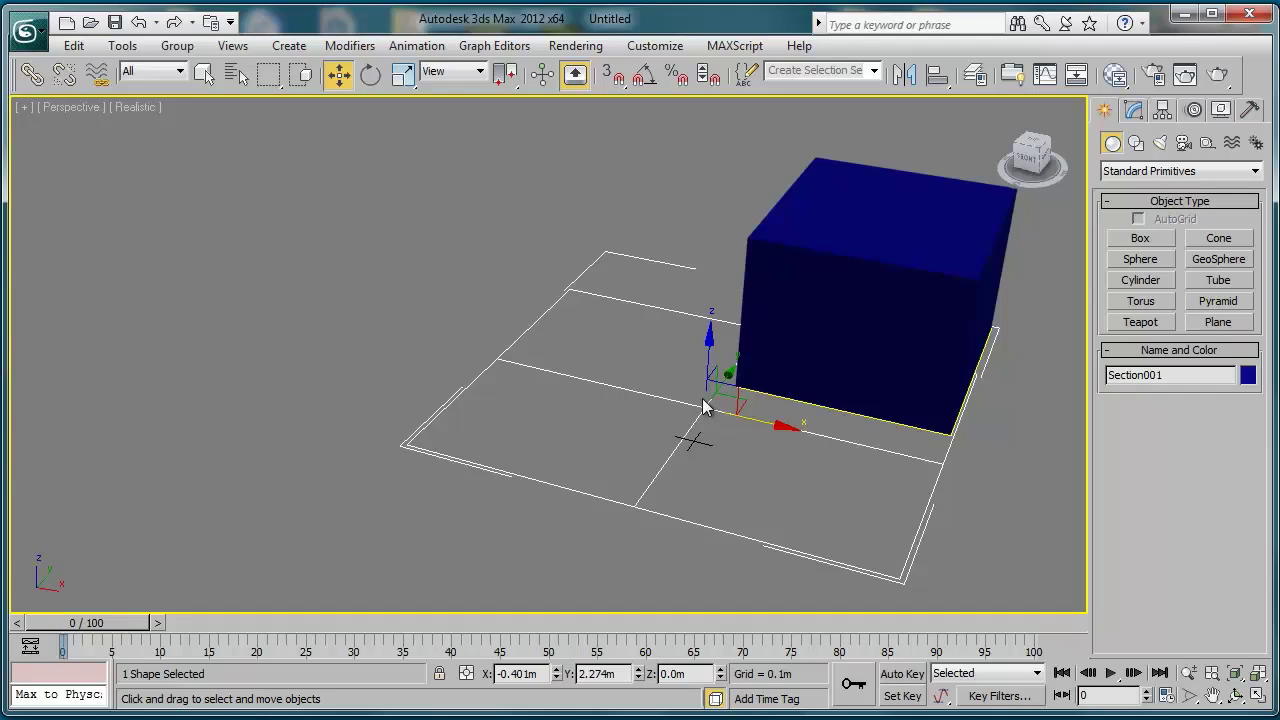
- Delete the section and the box, and turn the home grid on in the Perspective view
scroll(600, 385, "up", 4)
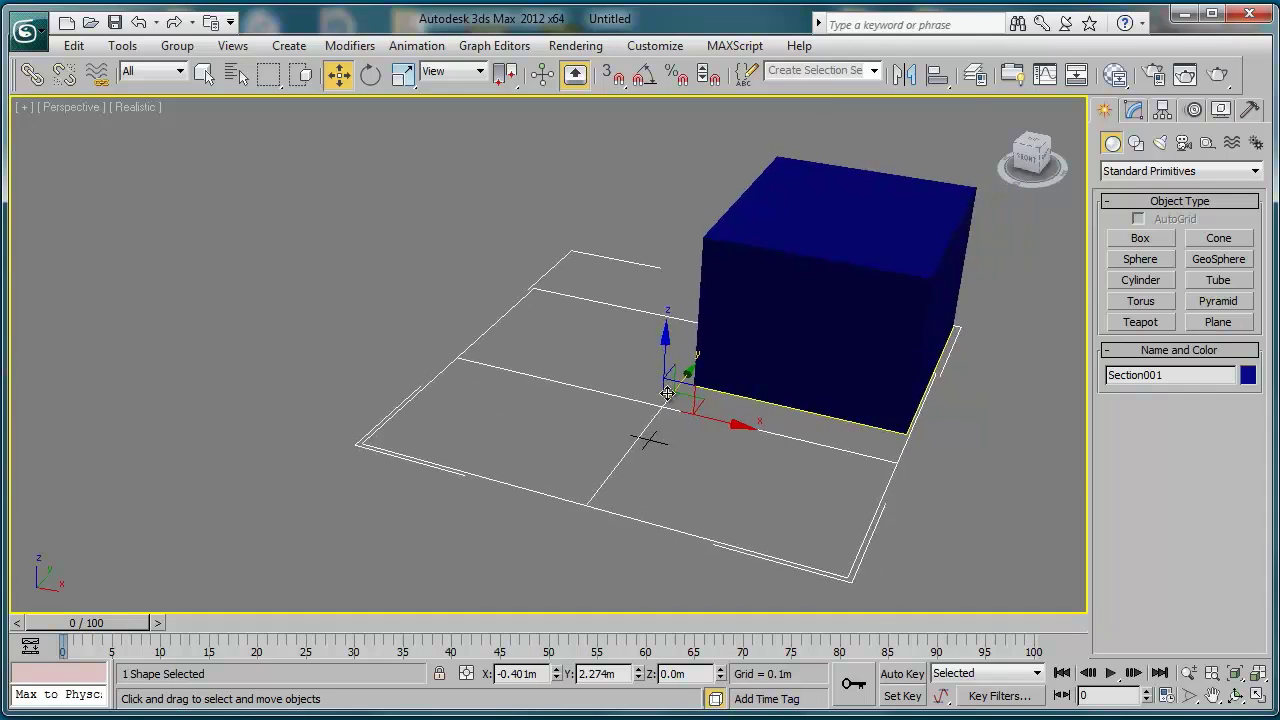
middle_click_drag(540, 380, 600, 385, "alt")
scroll(568, 360, "down", 4)
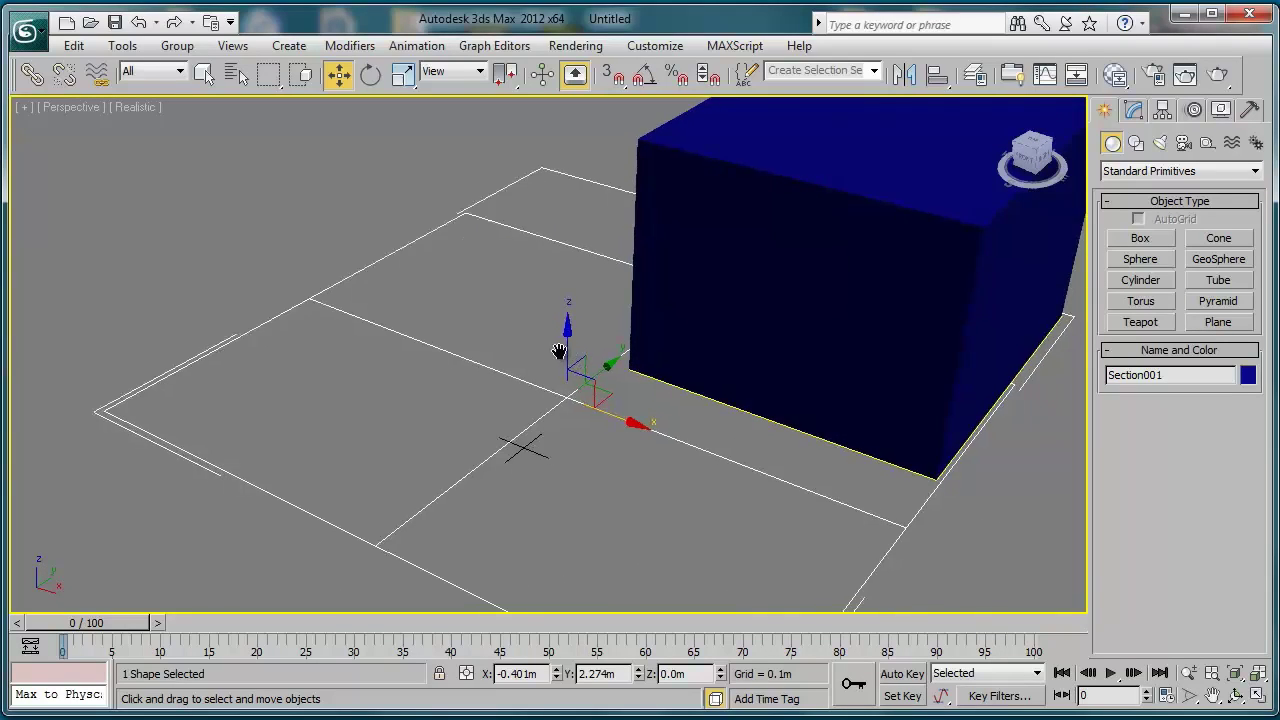
key("Delete")
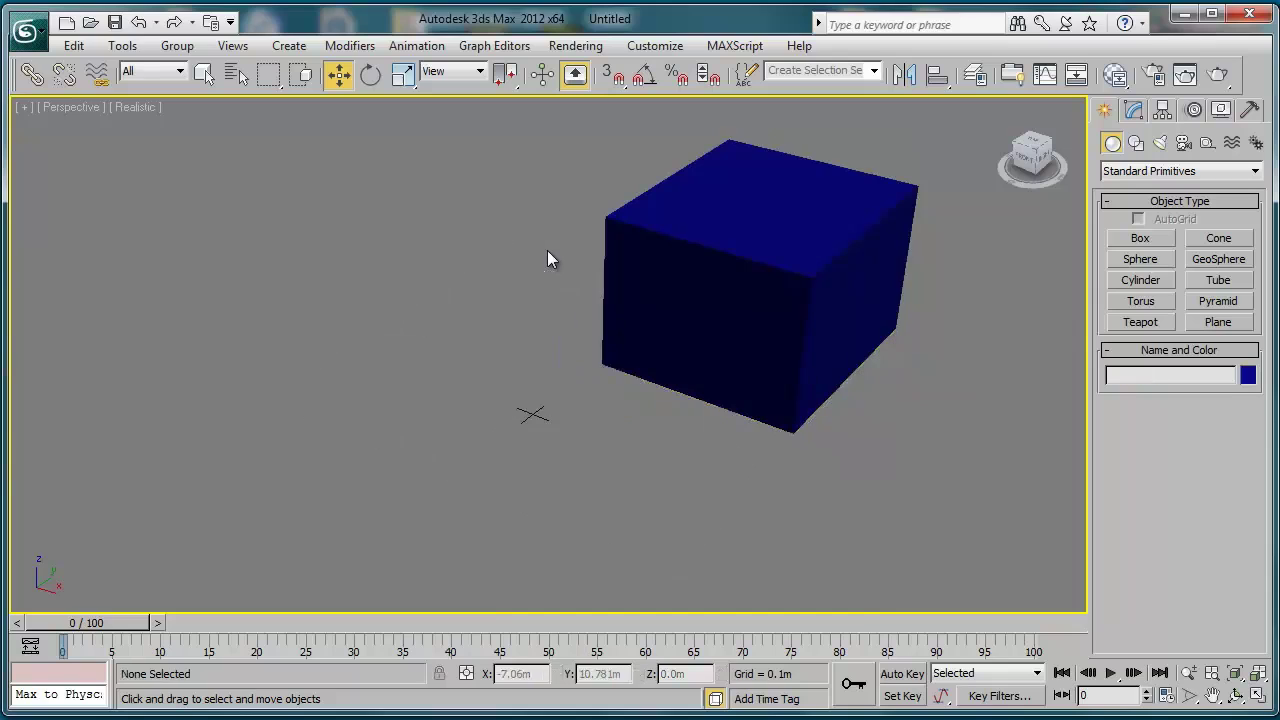
left_click(729, 283)
key("Delete")
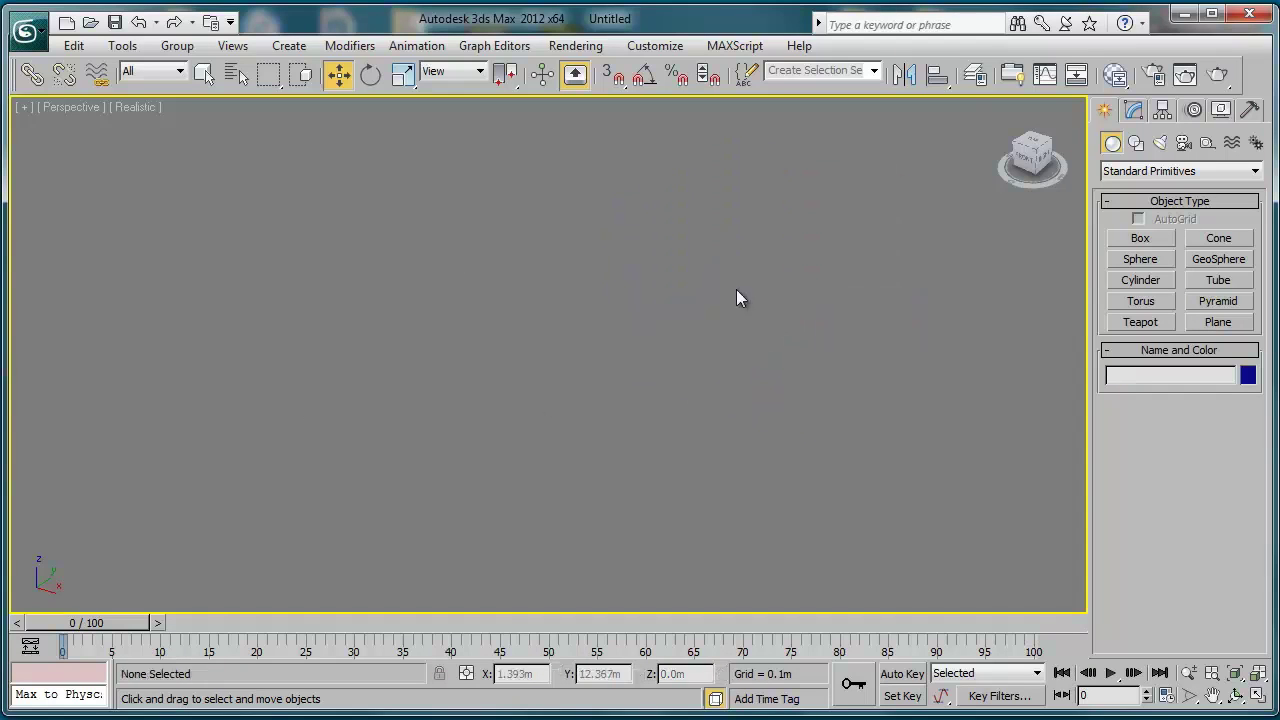
key("g")
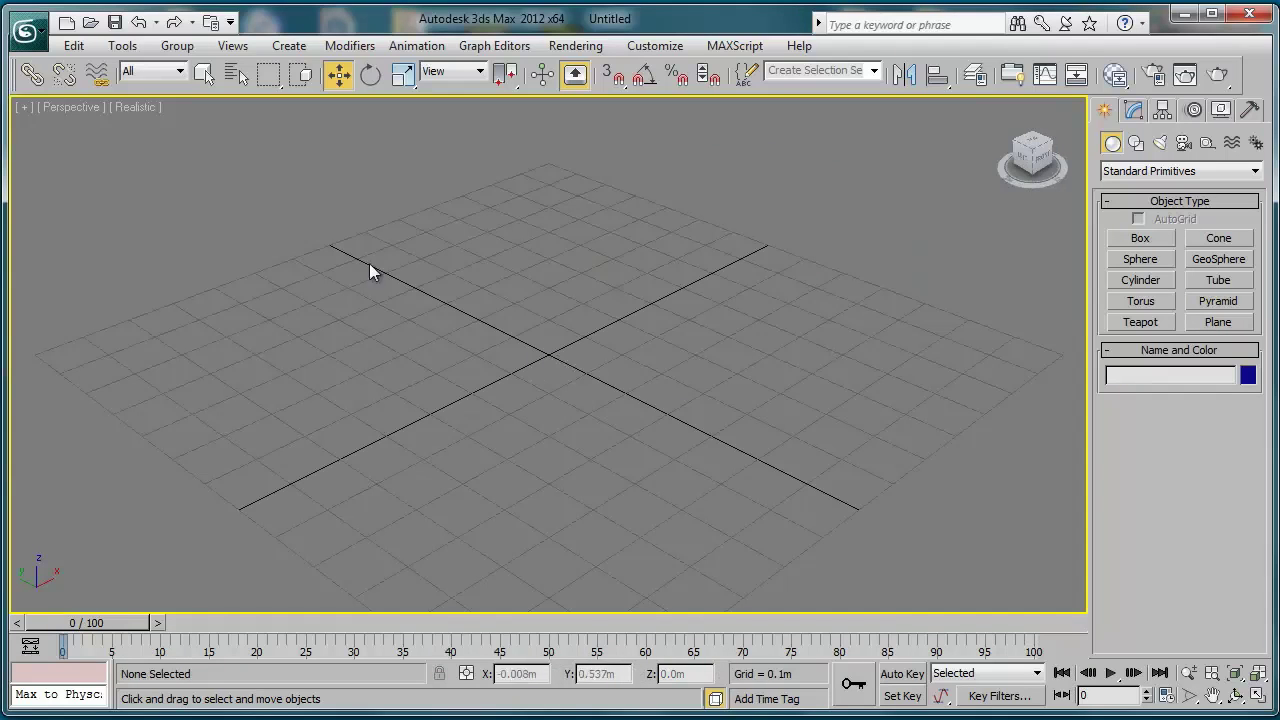